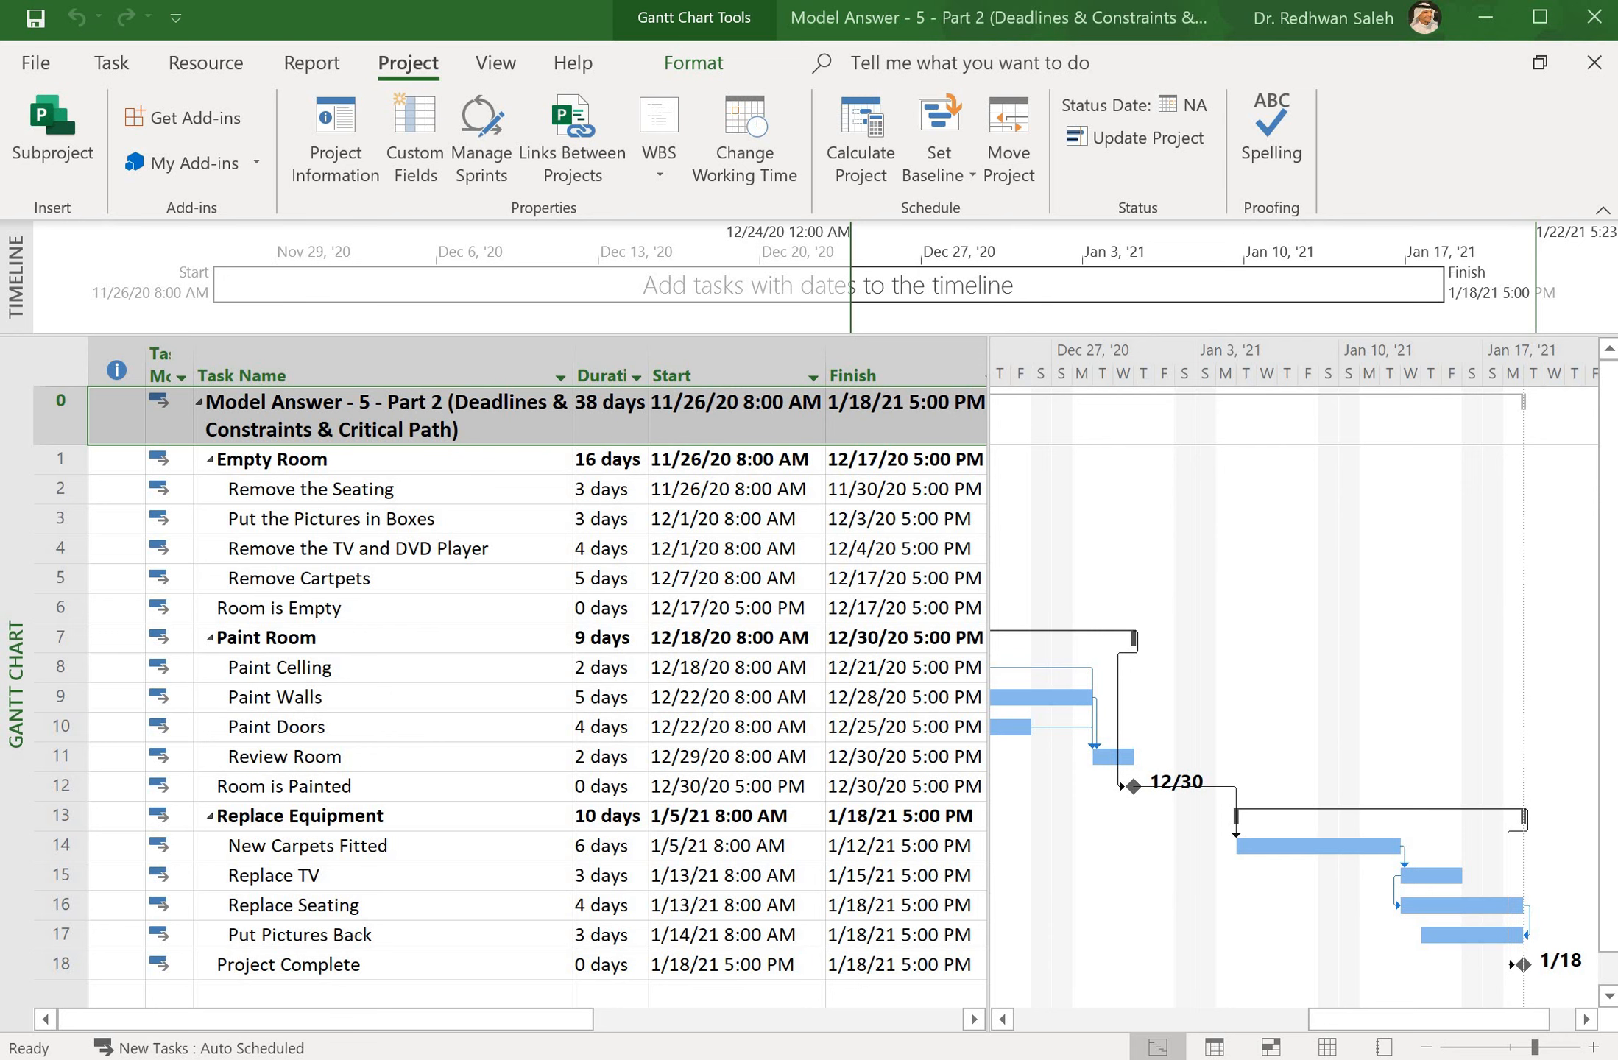
# Open the advanced task information for the Remove Cartpets task
pyautogui.click(383, 608)
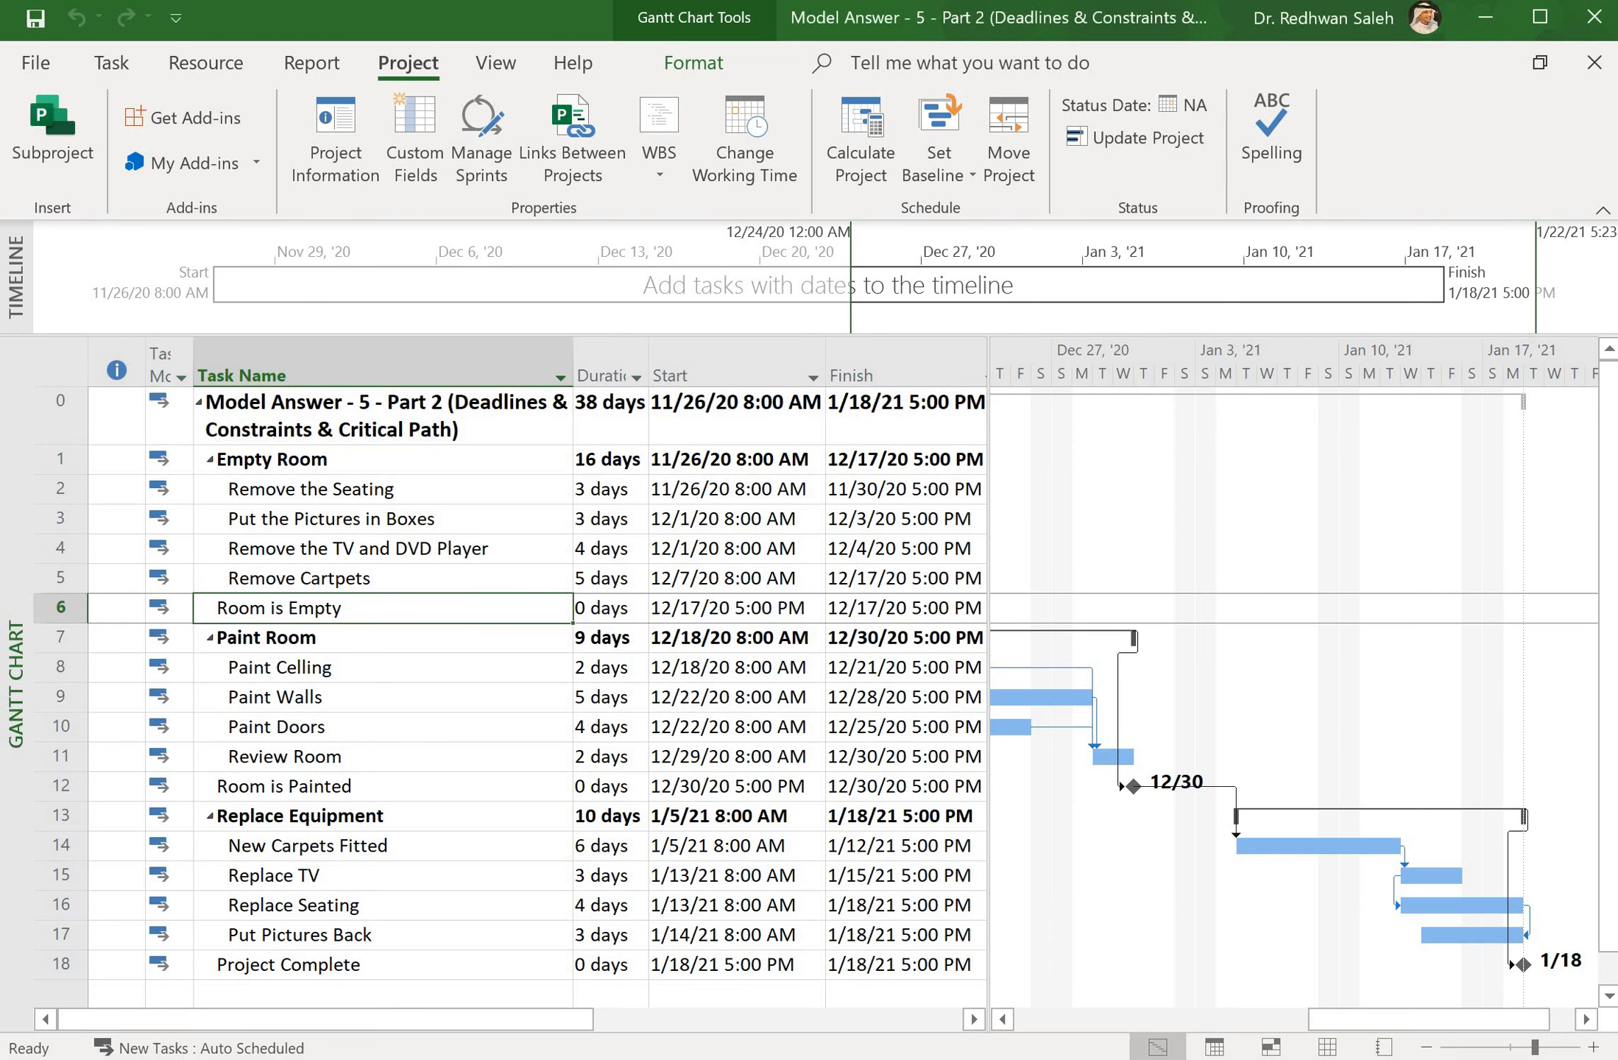
pyautogui.doubleClick(382, 608)
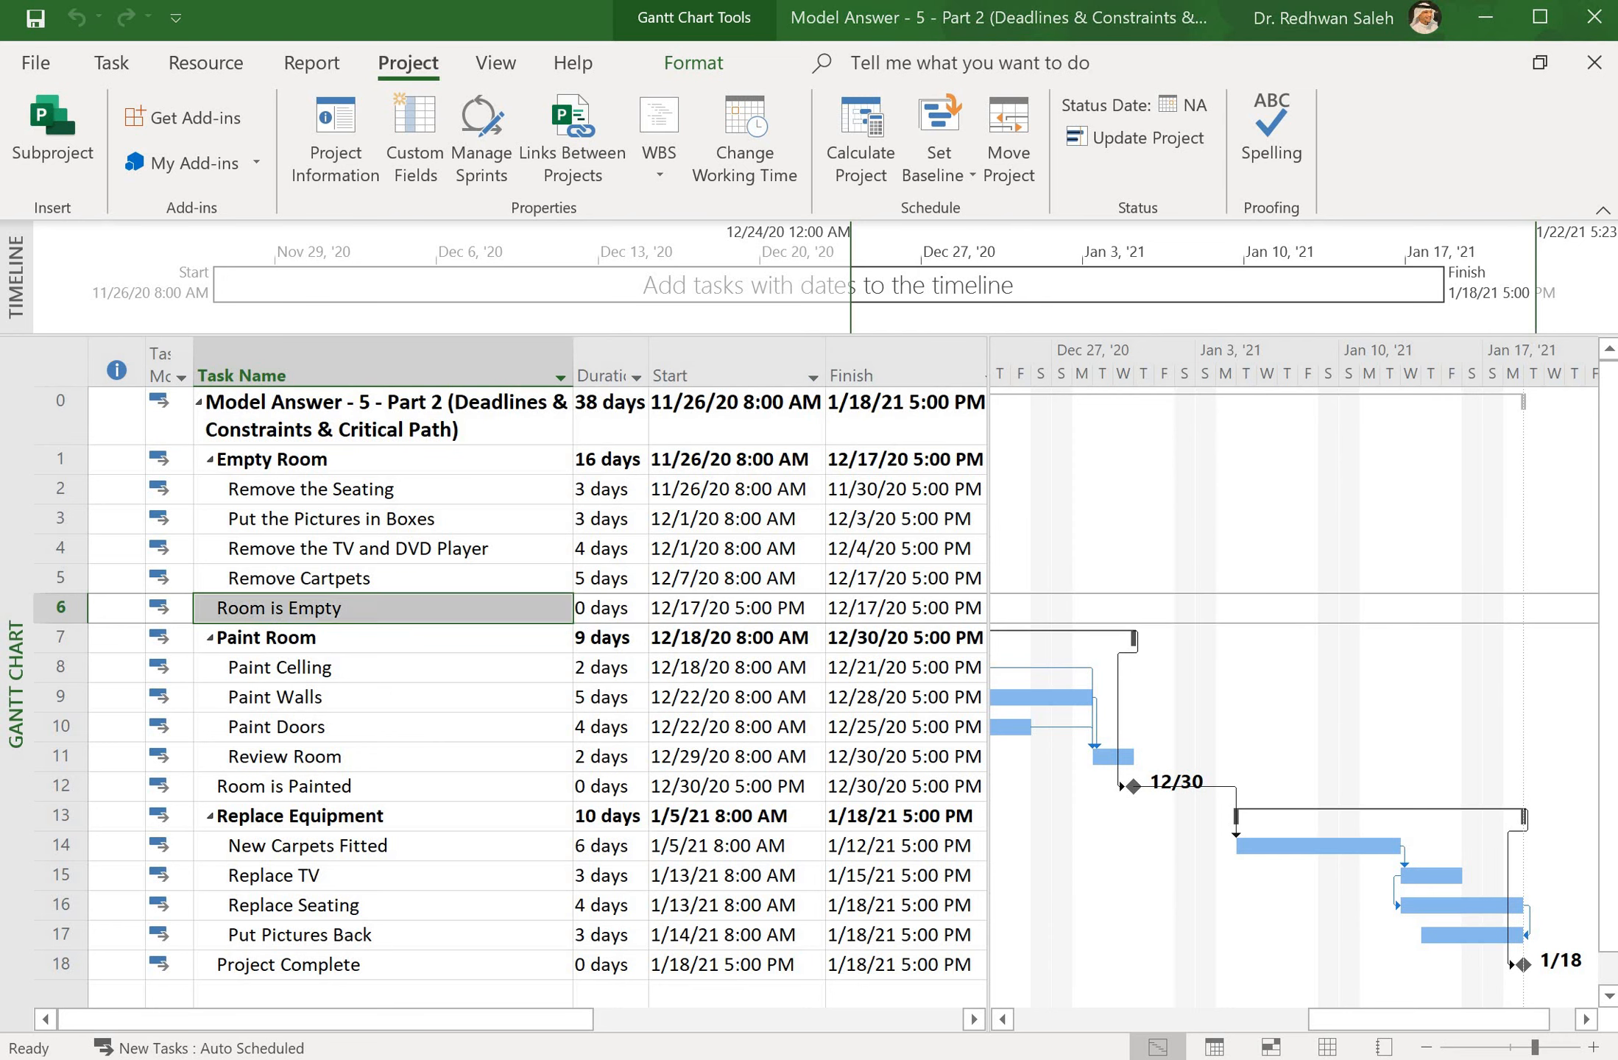
pyautogui.click(60, 578)
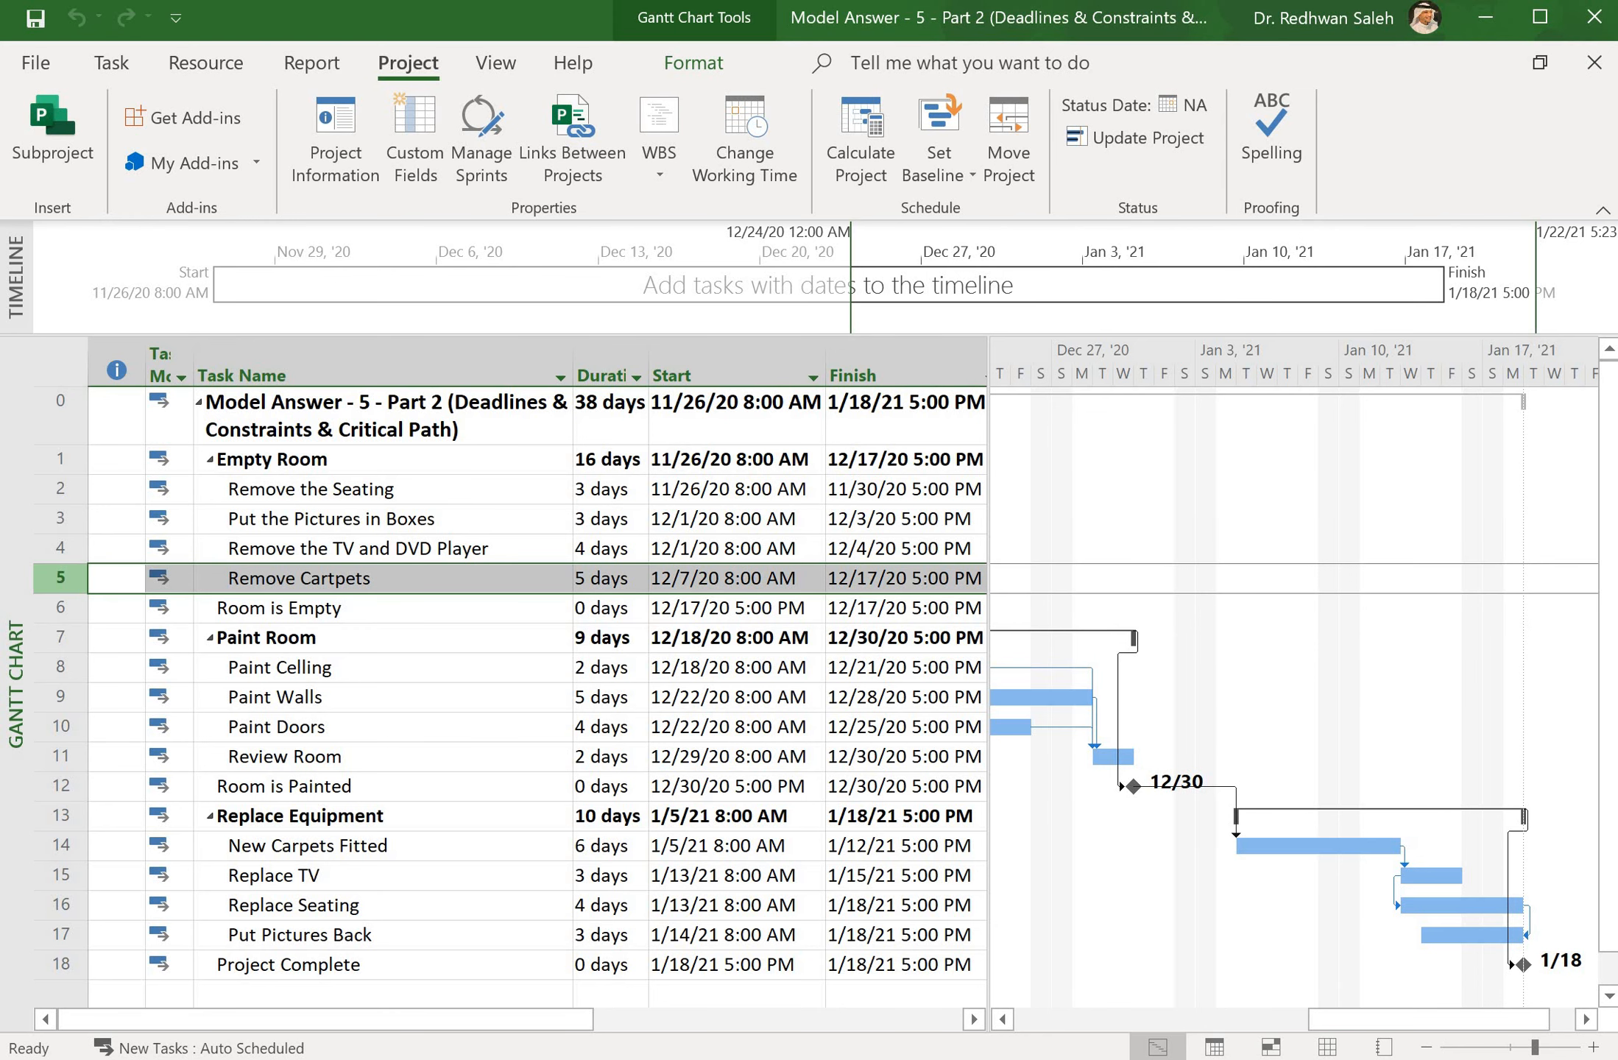
pyautogui.doubleClick(60, 578)
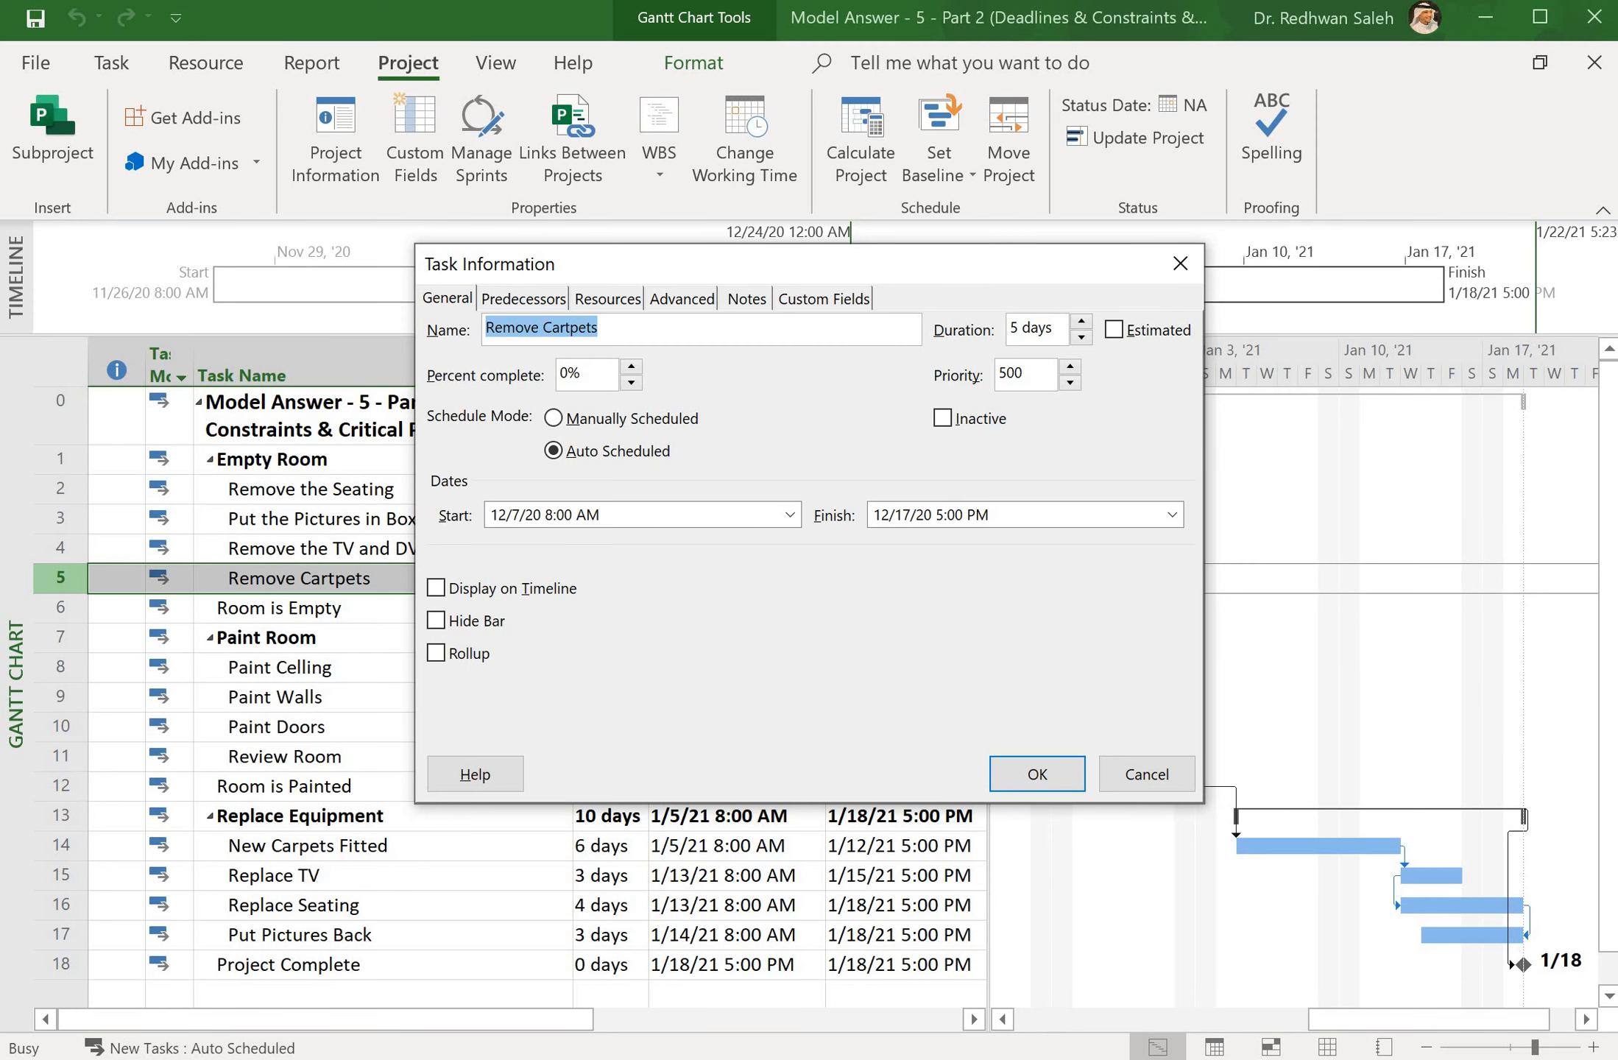
pyautogui.moveTo(707, 264); pyautogui.dragTo(767, 351)
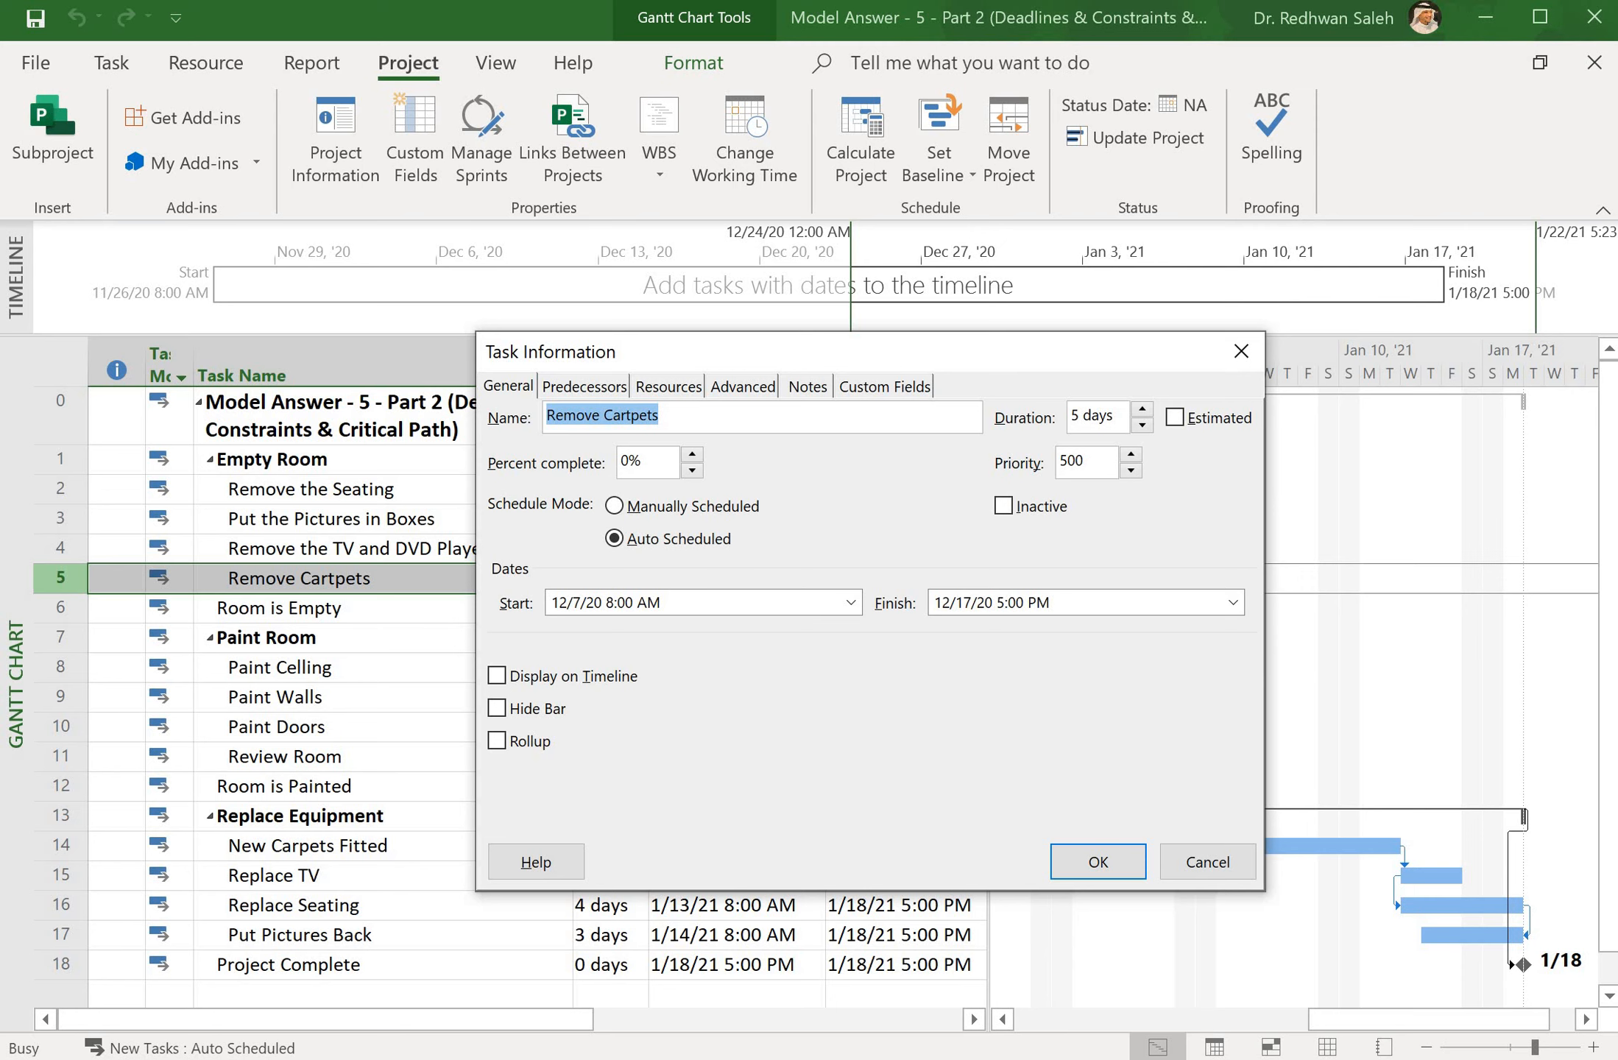
pyautogui.click(742, 386)
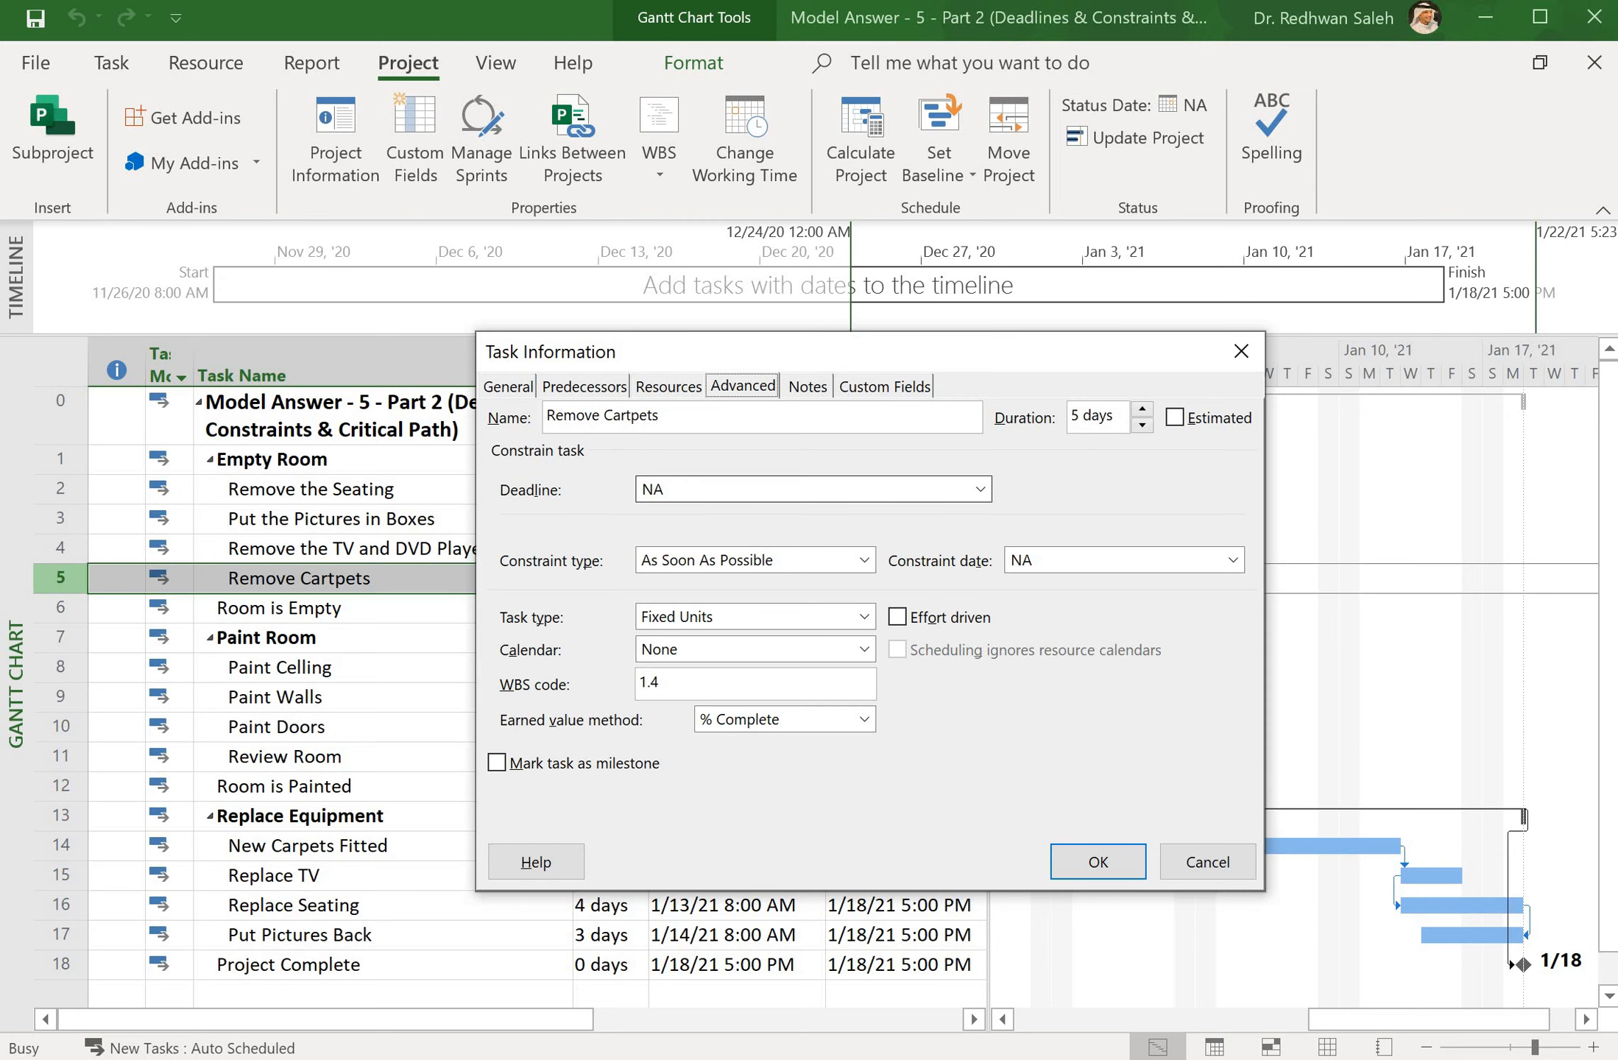
# Check the Remove Cartpets task's start and finish dates in the task table against the deadline calendar
pyautogui.click(979, 488)
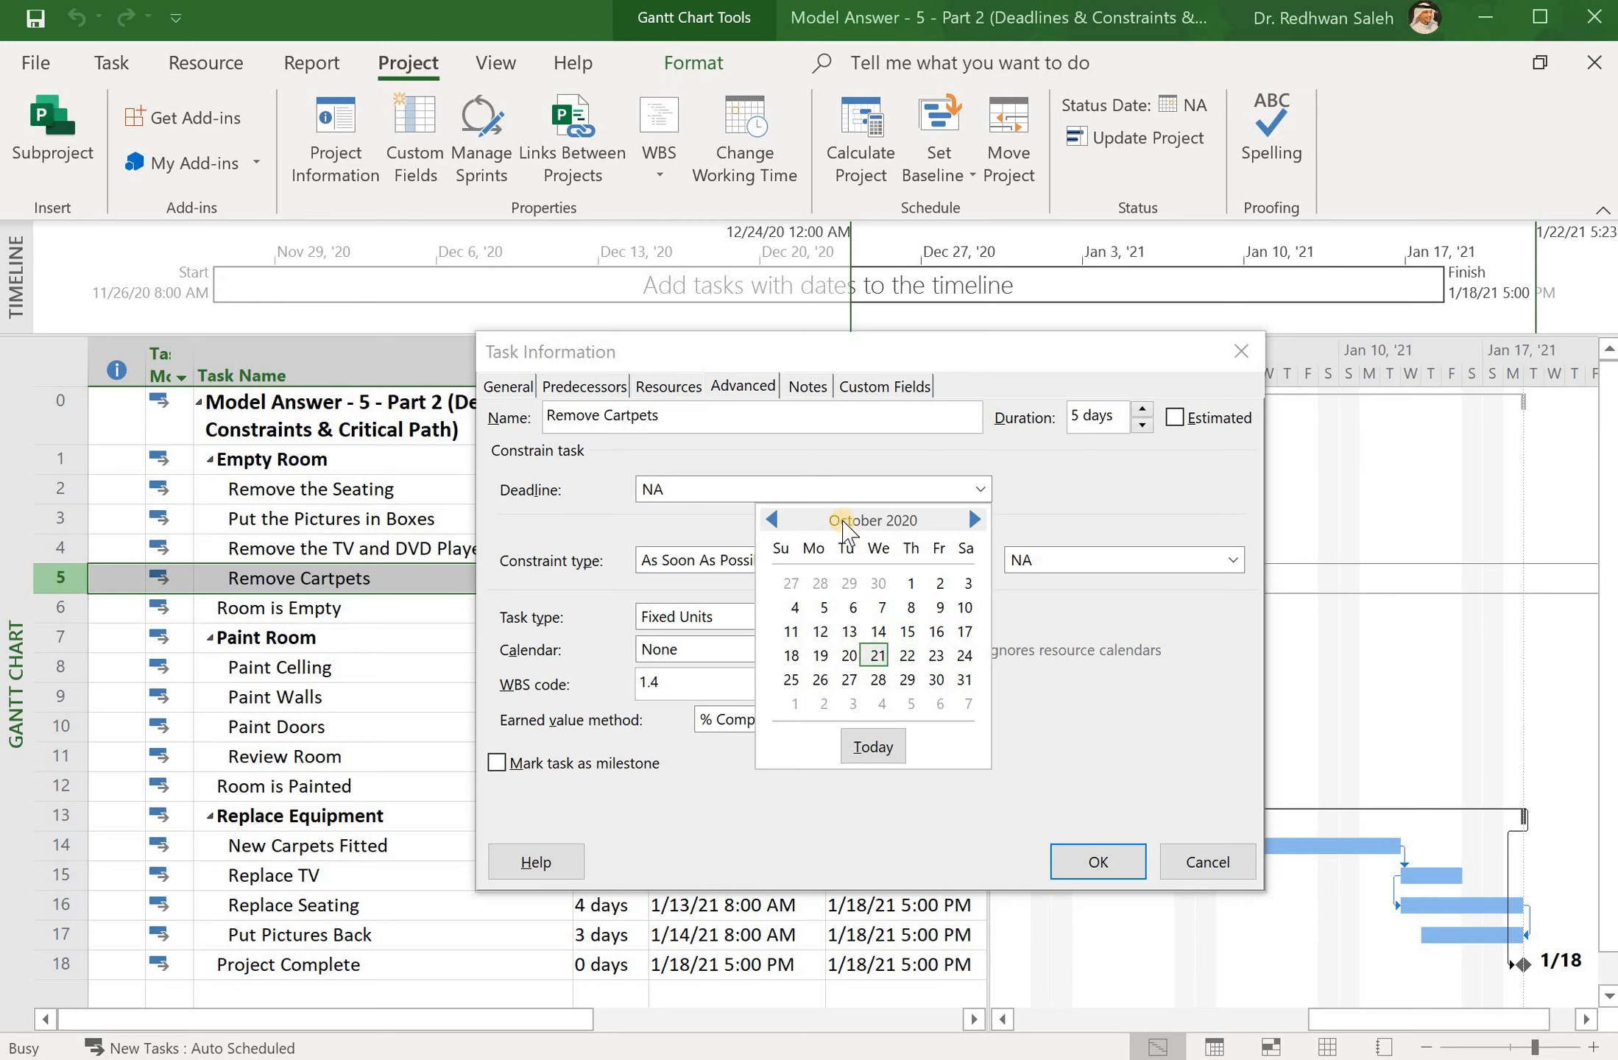
pyautogui.click(946, 346)
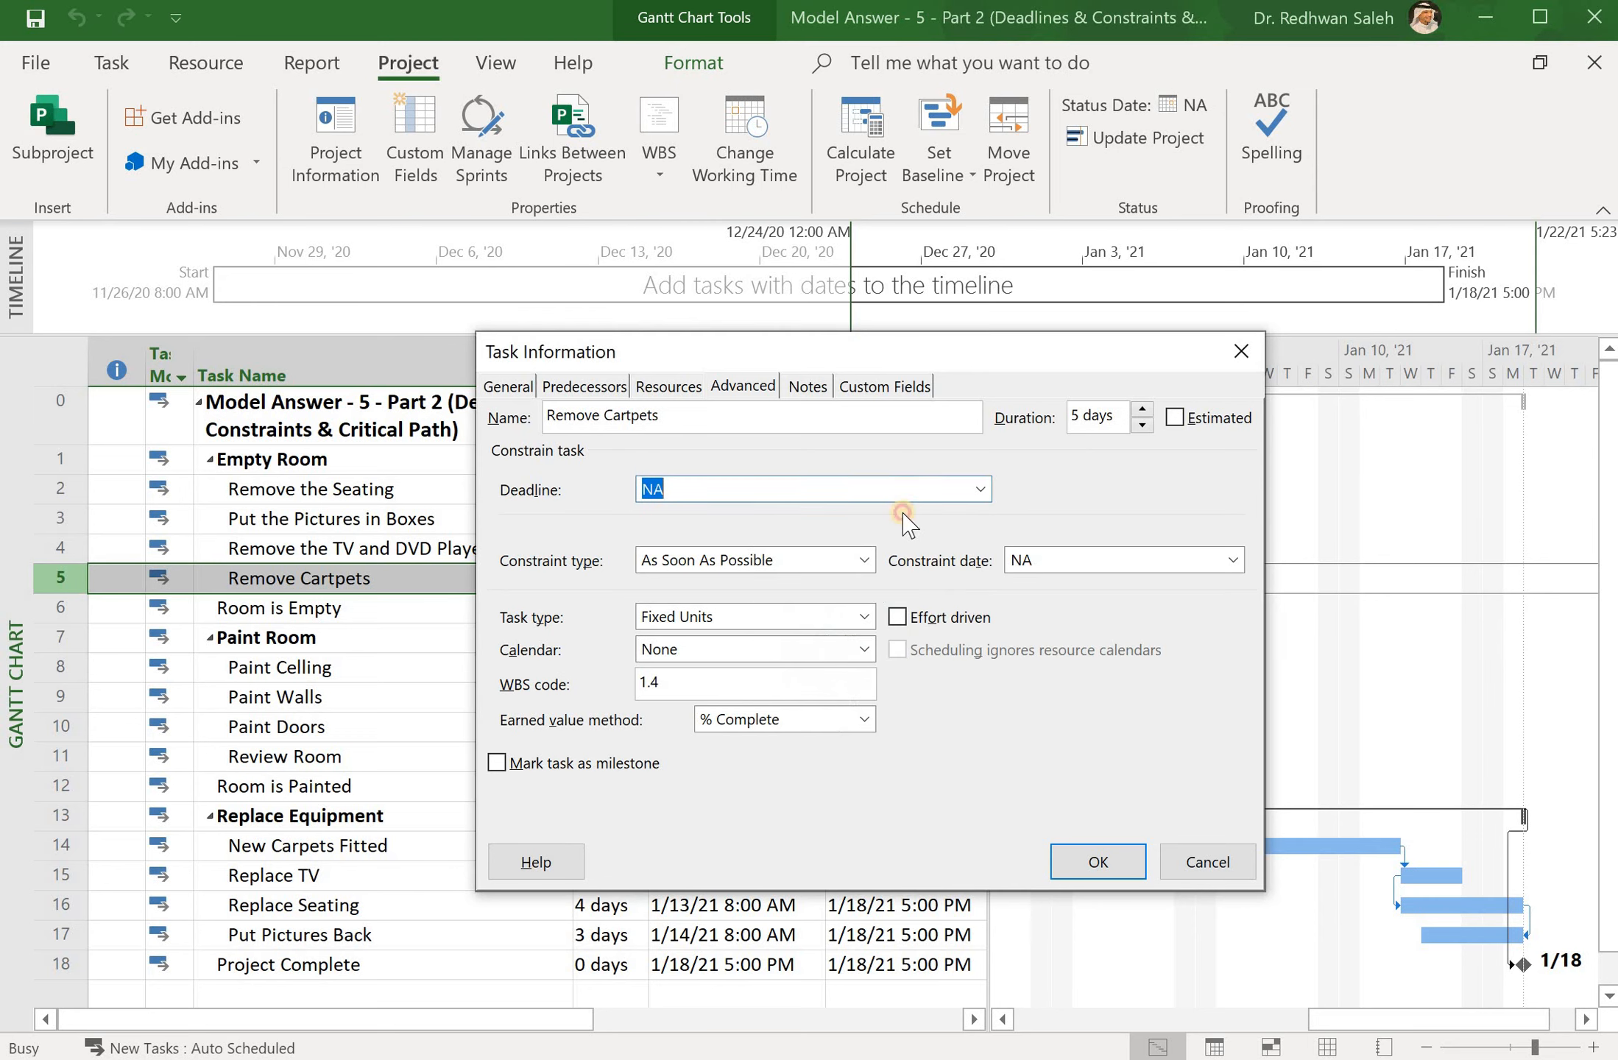
pyautogui.moveTo(910, 350); pyautogui.dragTo(856, 612)
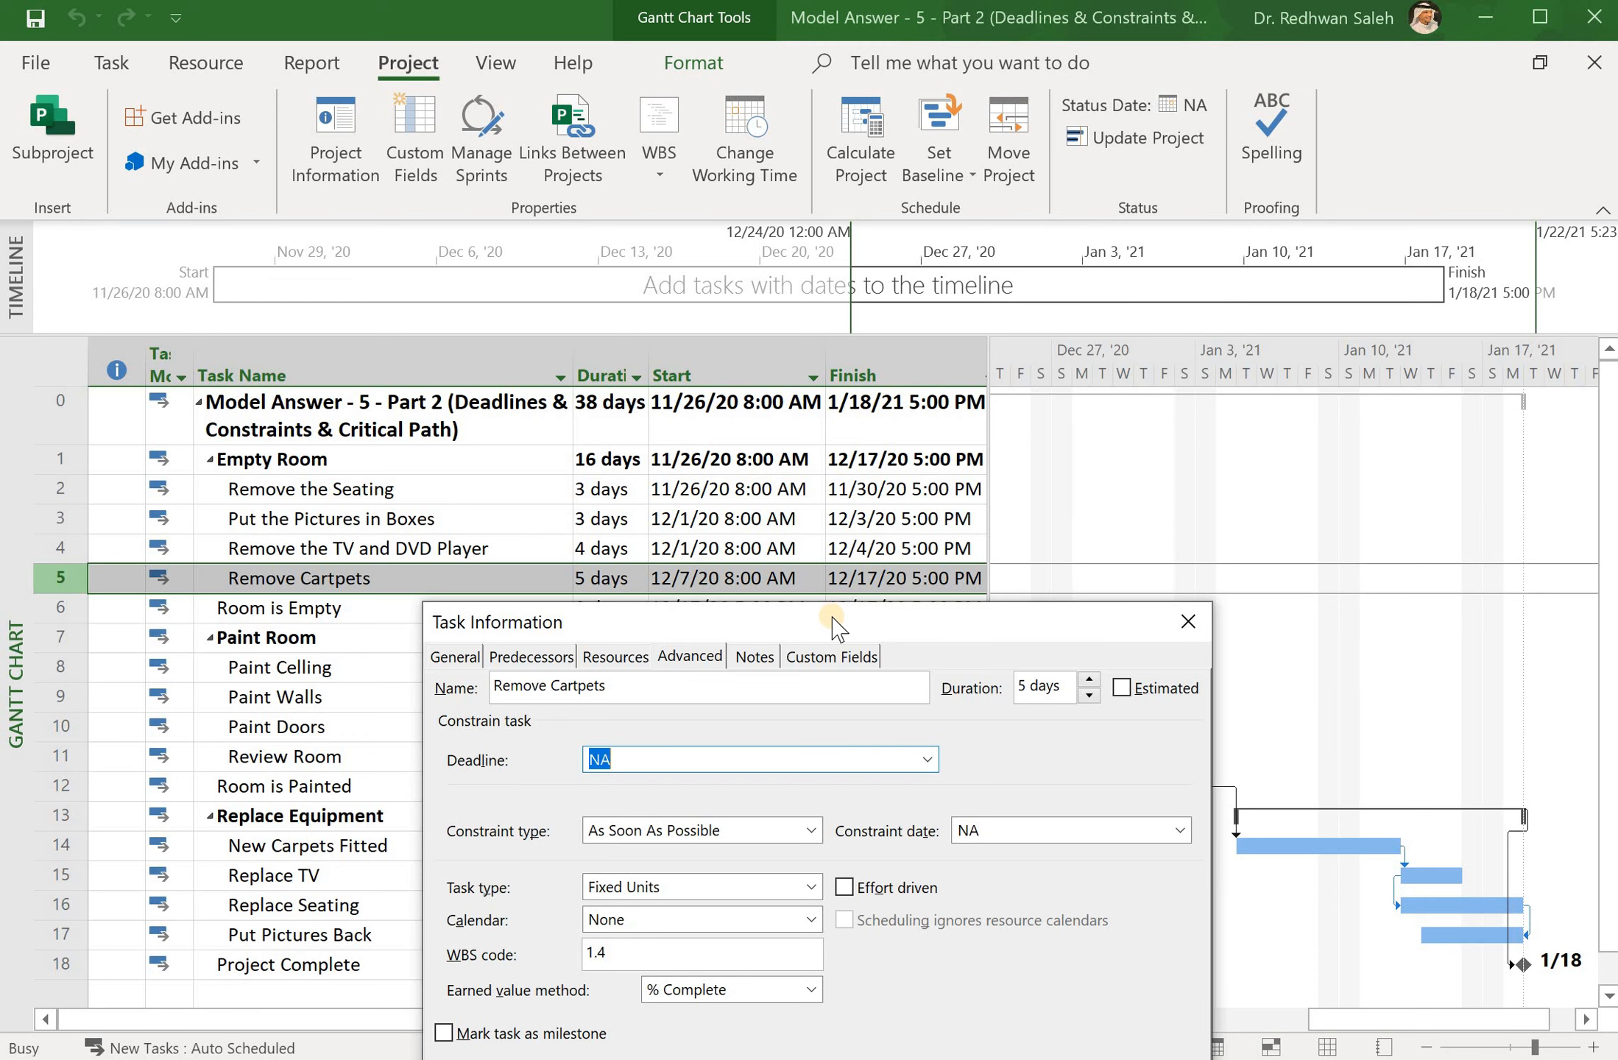
pyautogui.moveTo(832, 619); pyautogui.dragTo(819, 415)
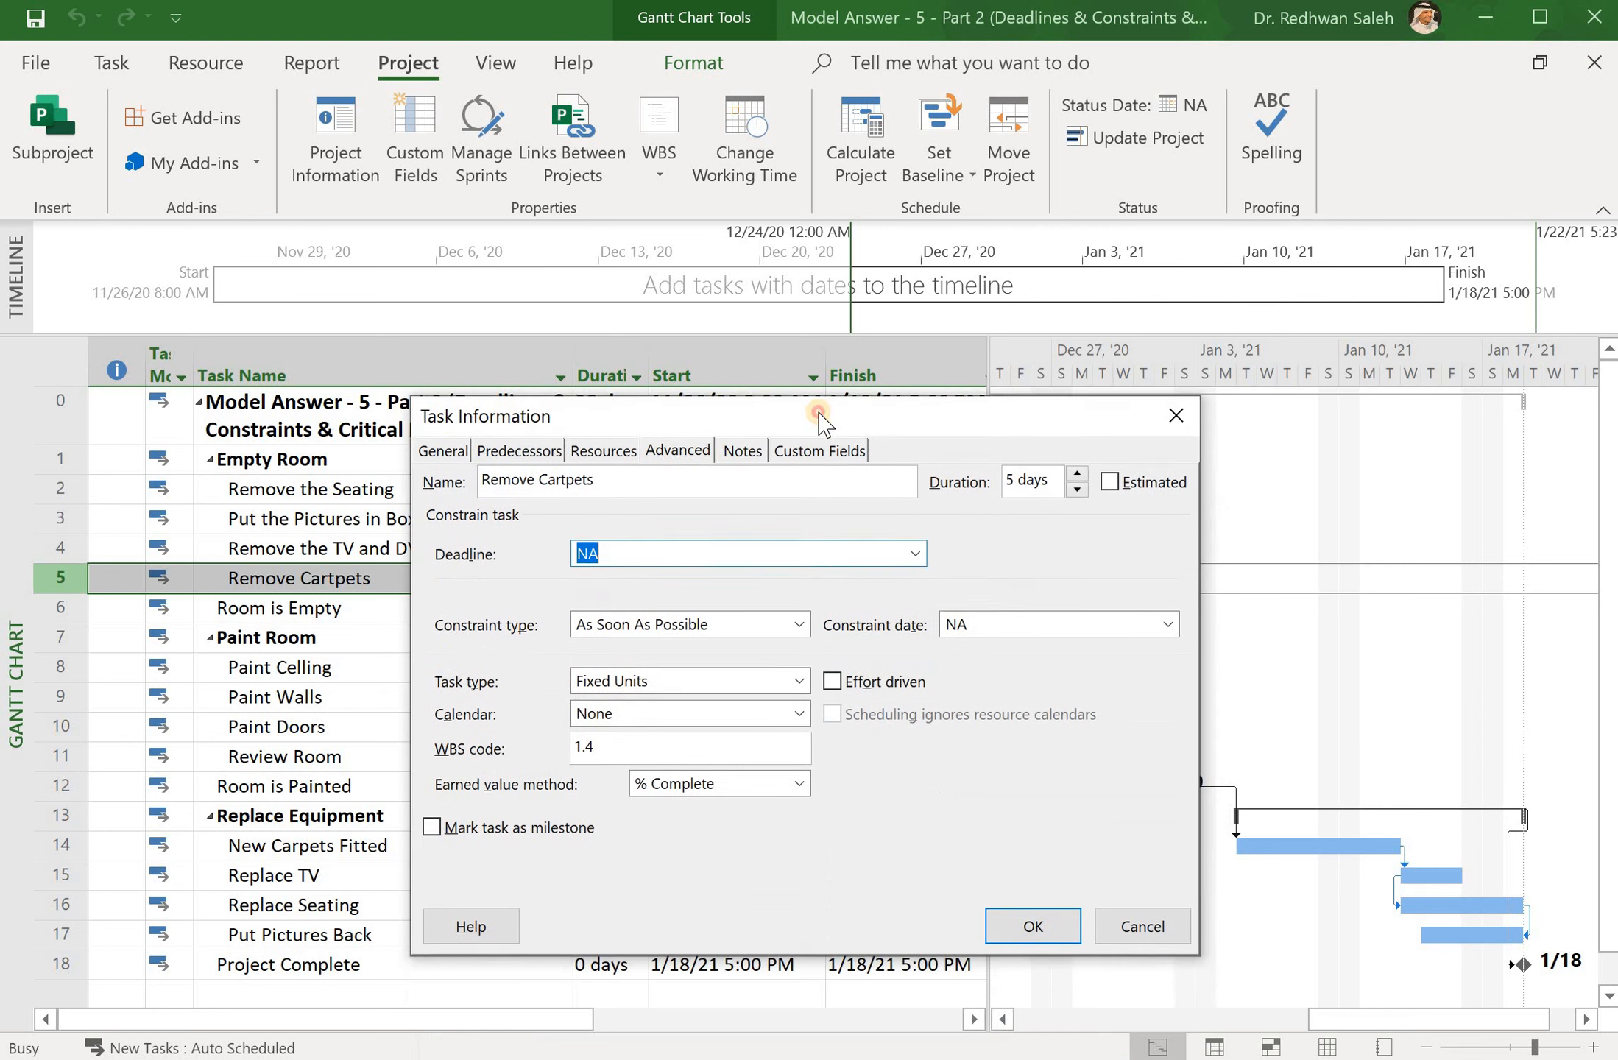
pyautogui.click(915, 550)
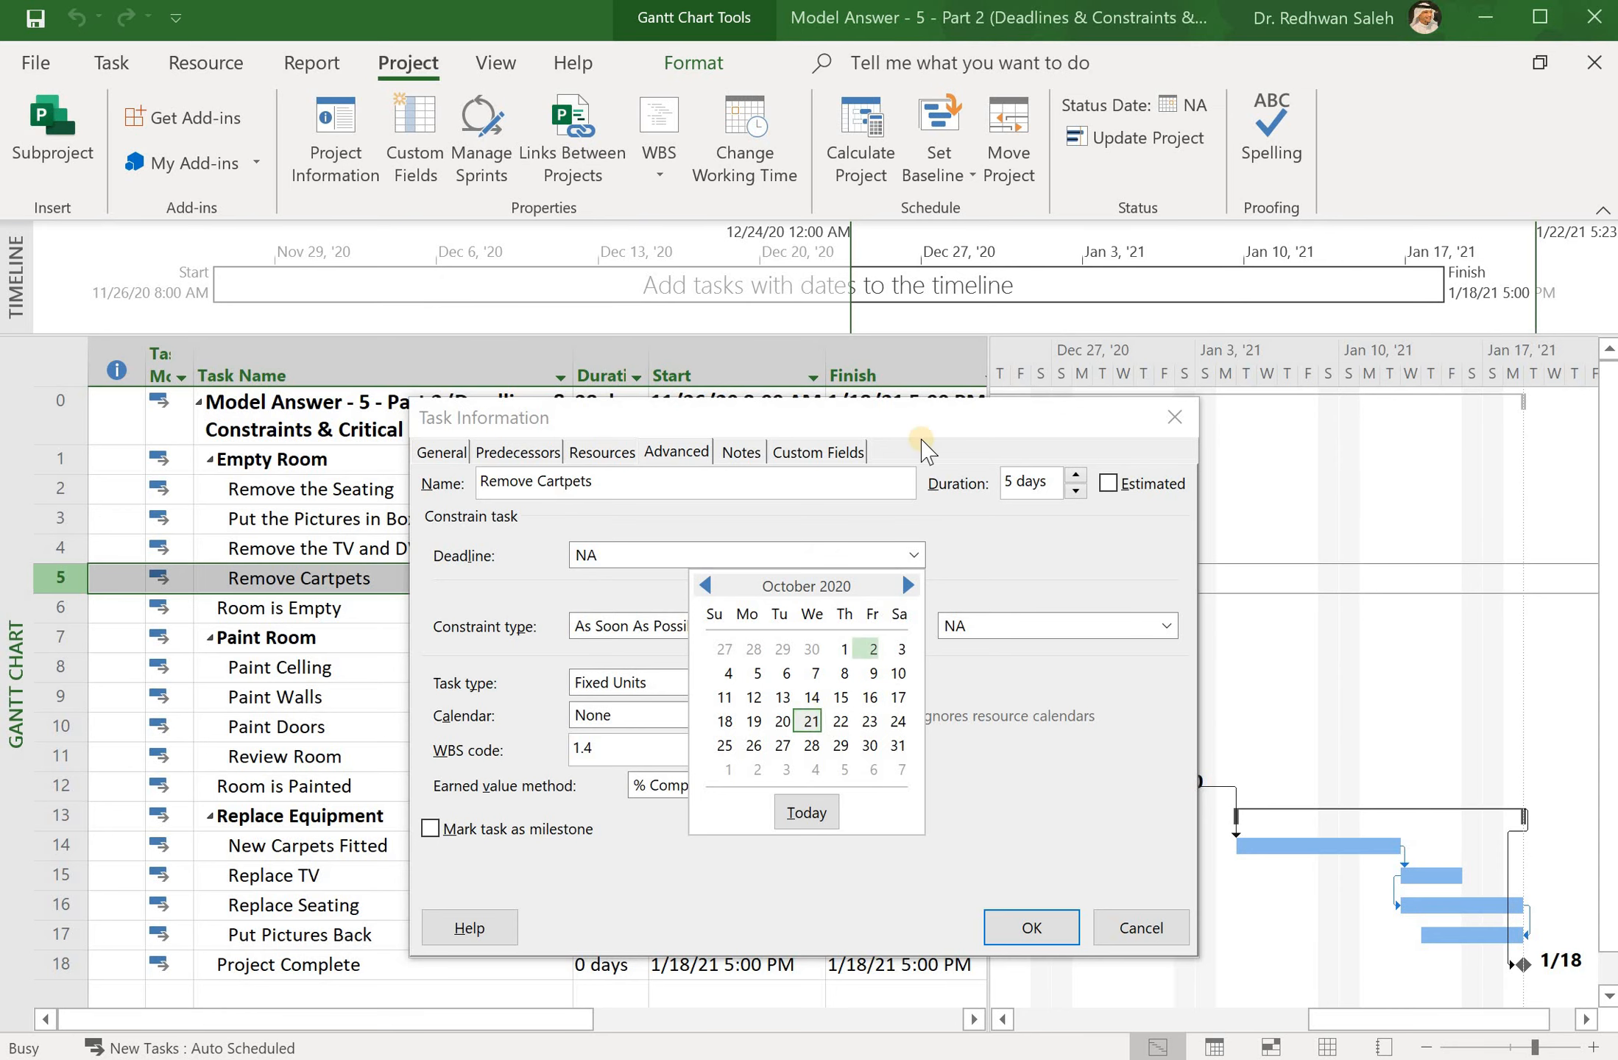
pyautogui.click(976, 624)
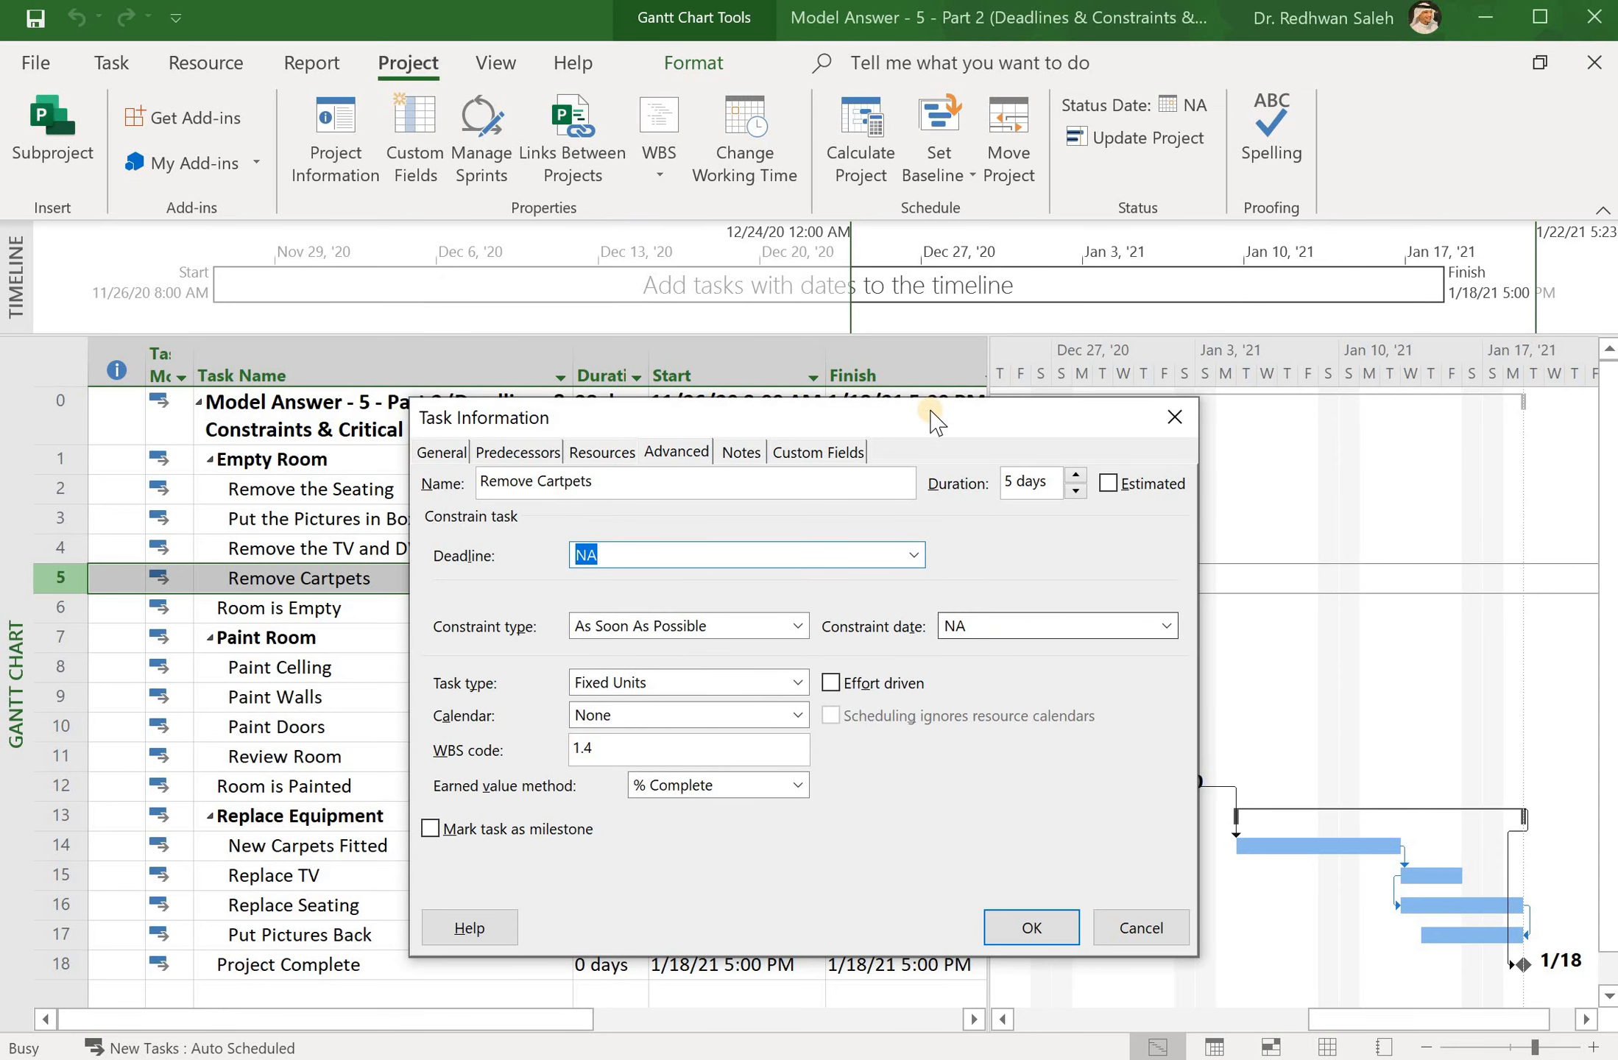
pyautogui.moveTo(931, 416); pyautogui.dragTo(890, 695)
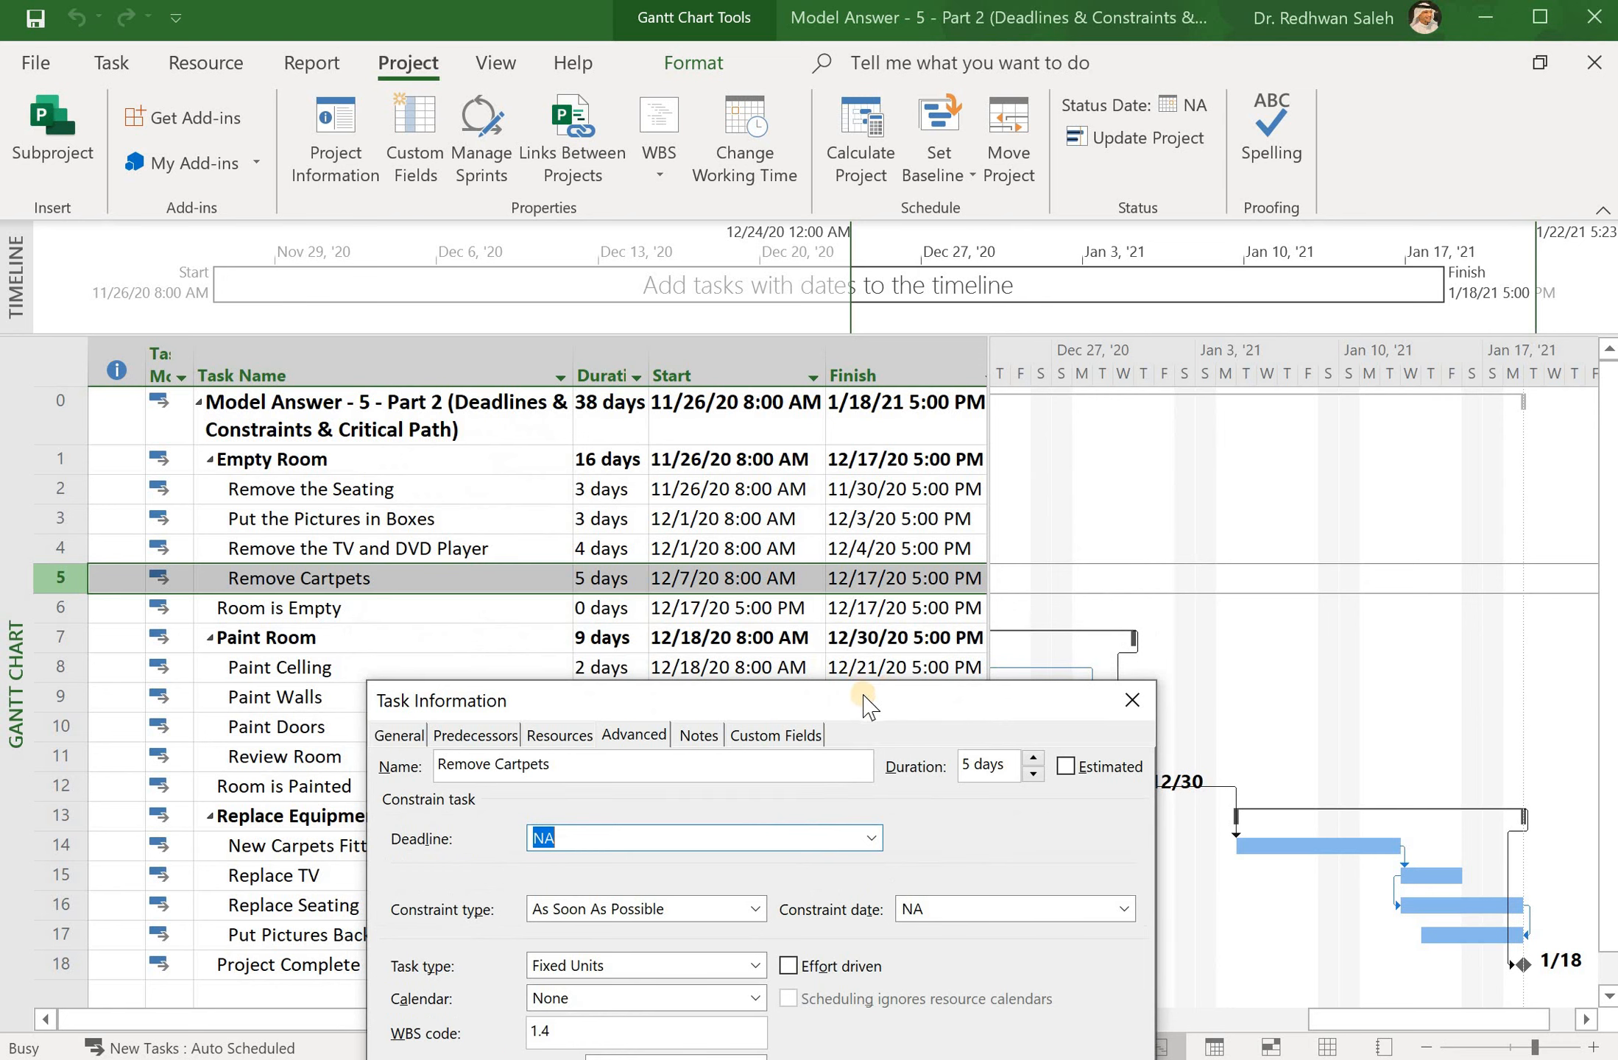
pyautogui.moveTo(863, 697); pyautogui.dragTo(865, 451)
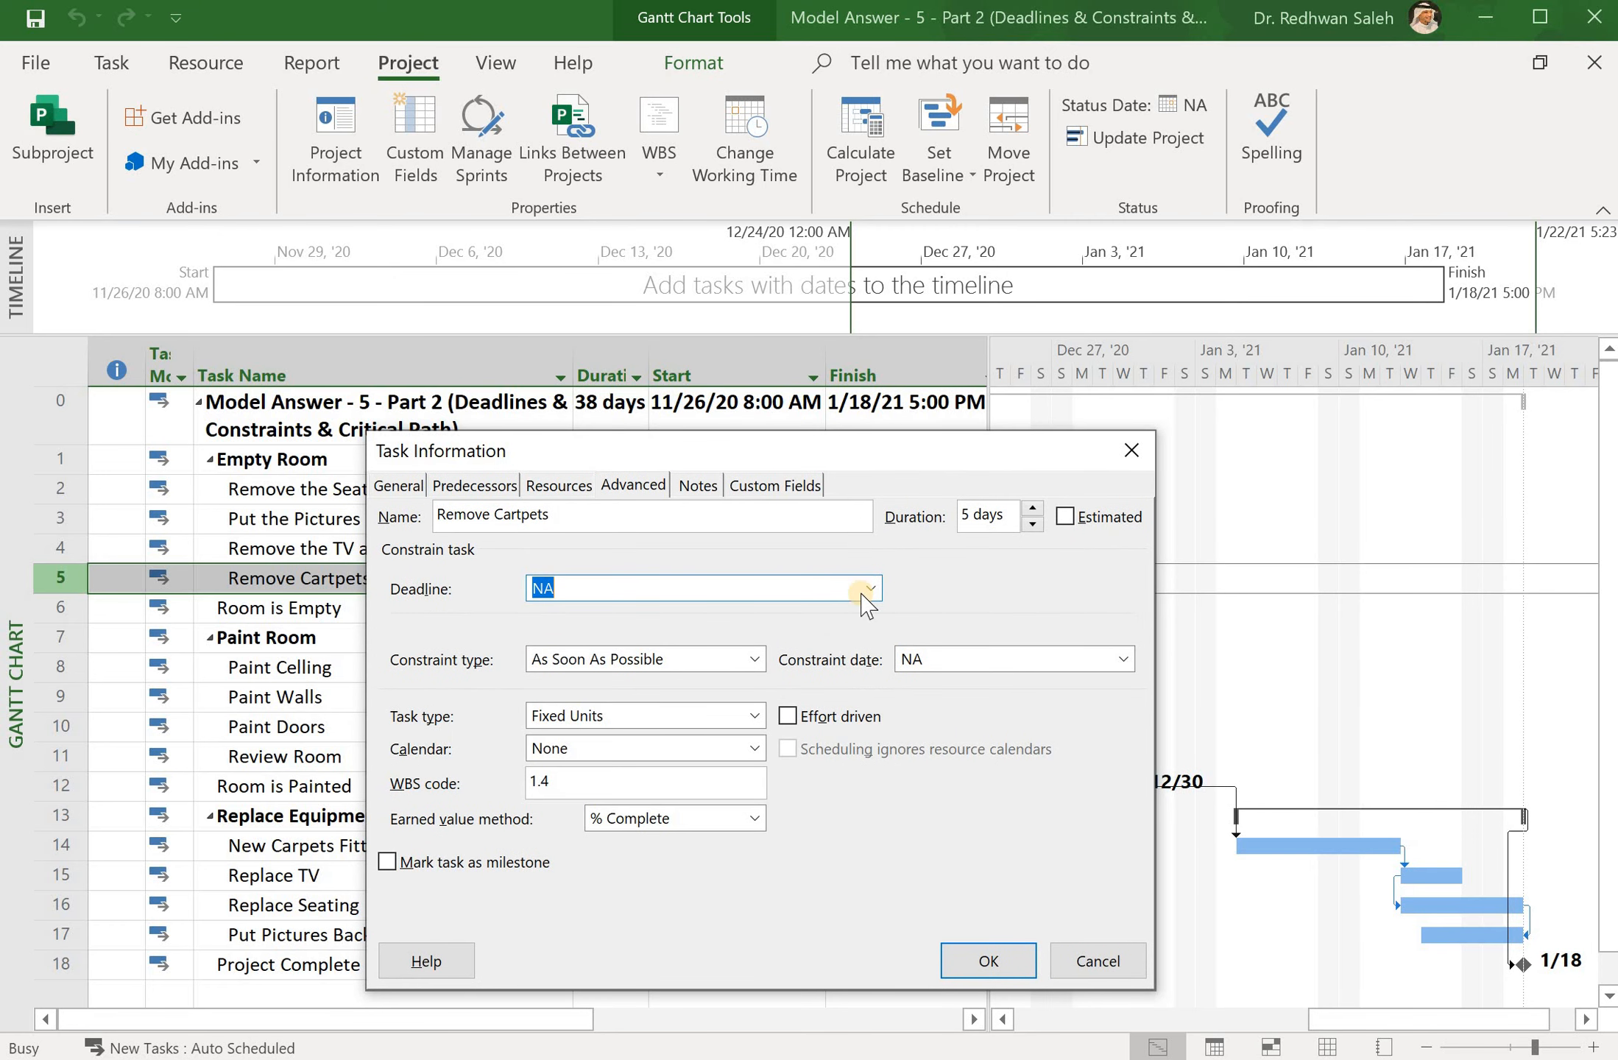
# Set the Remove Cartpets task's deadline to 10/28/2020 and inspect the task's indicator
pyautogui.click(869, 589)
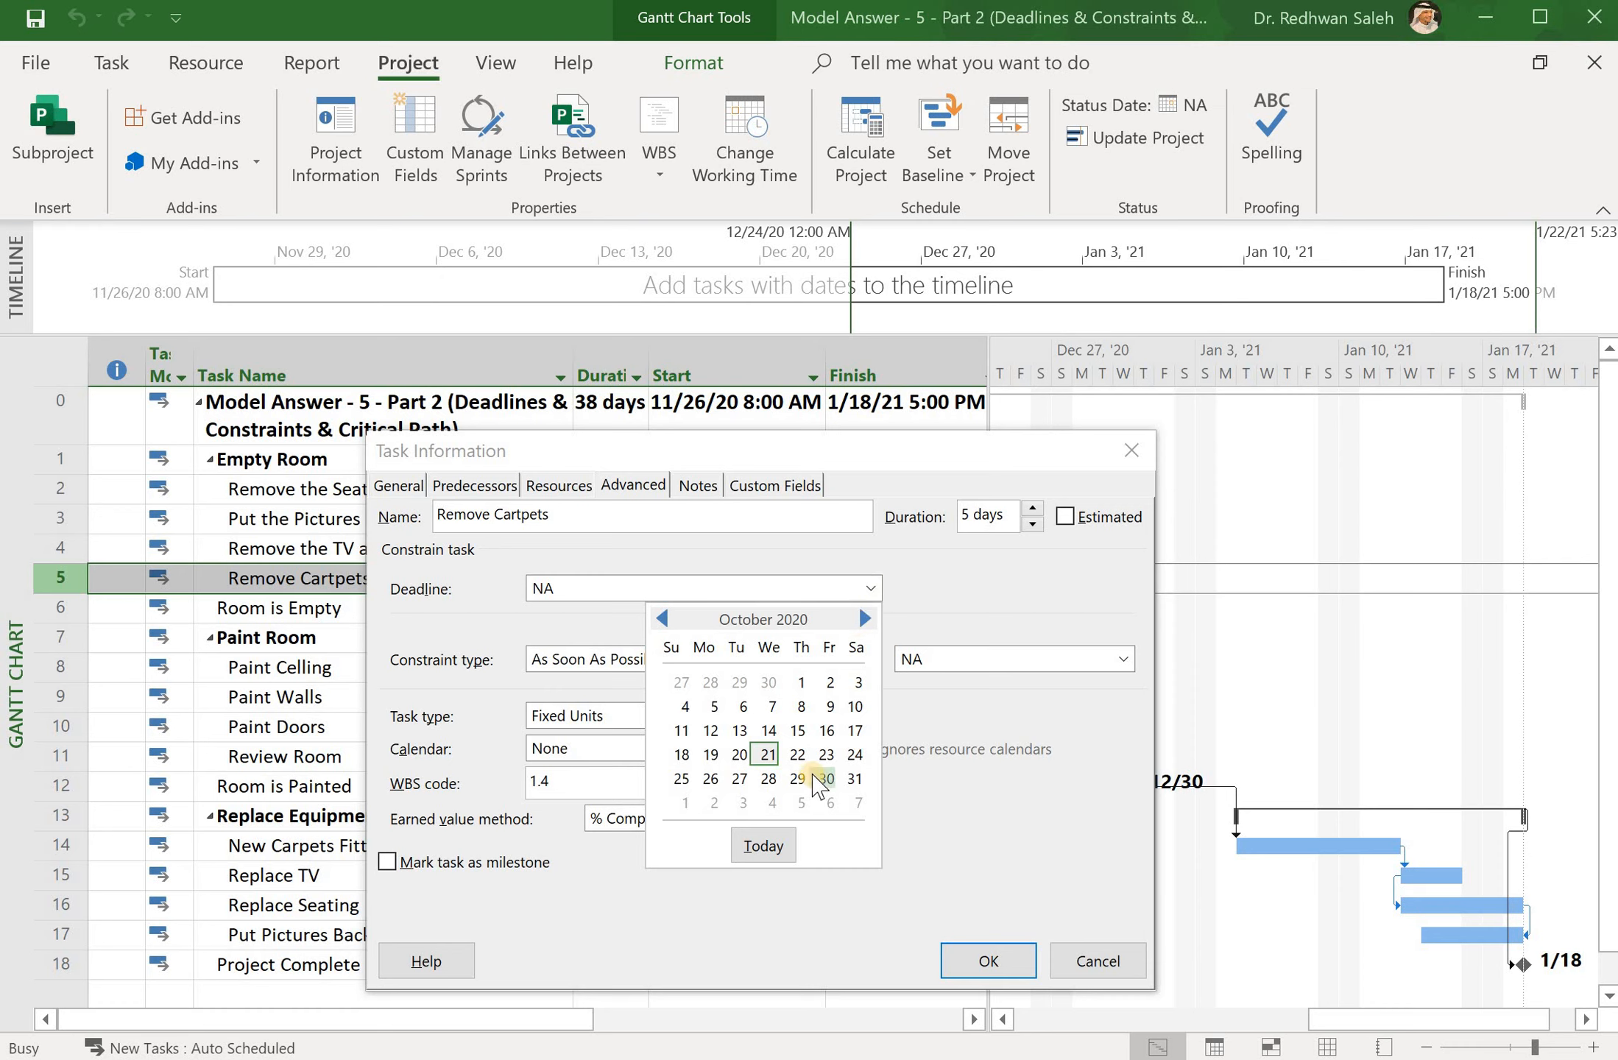
pyautogui.click(766, 779)
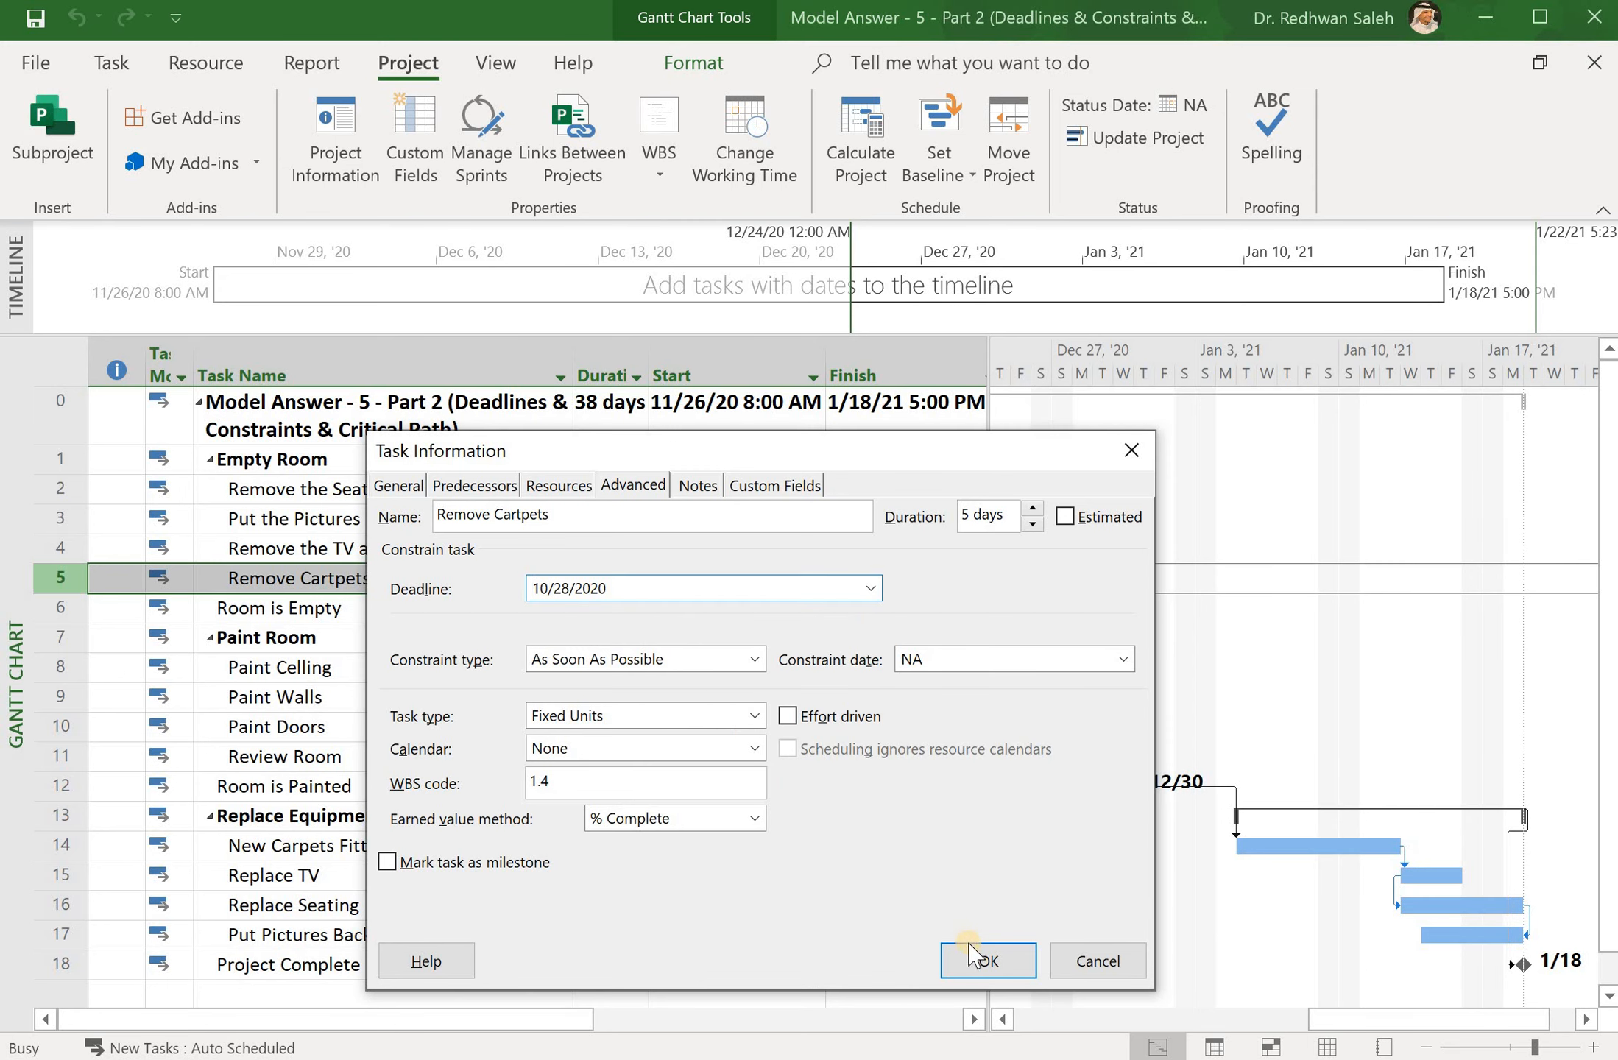
pyautogui.click(970, 956)
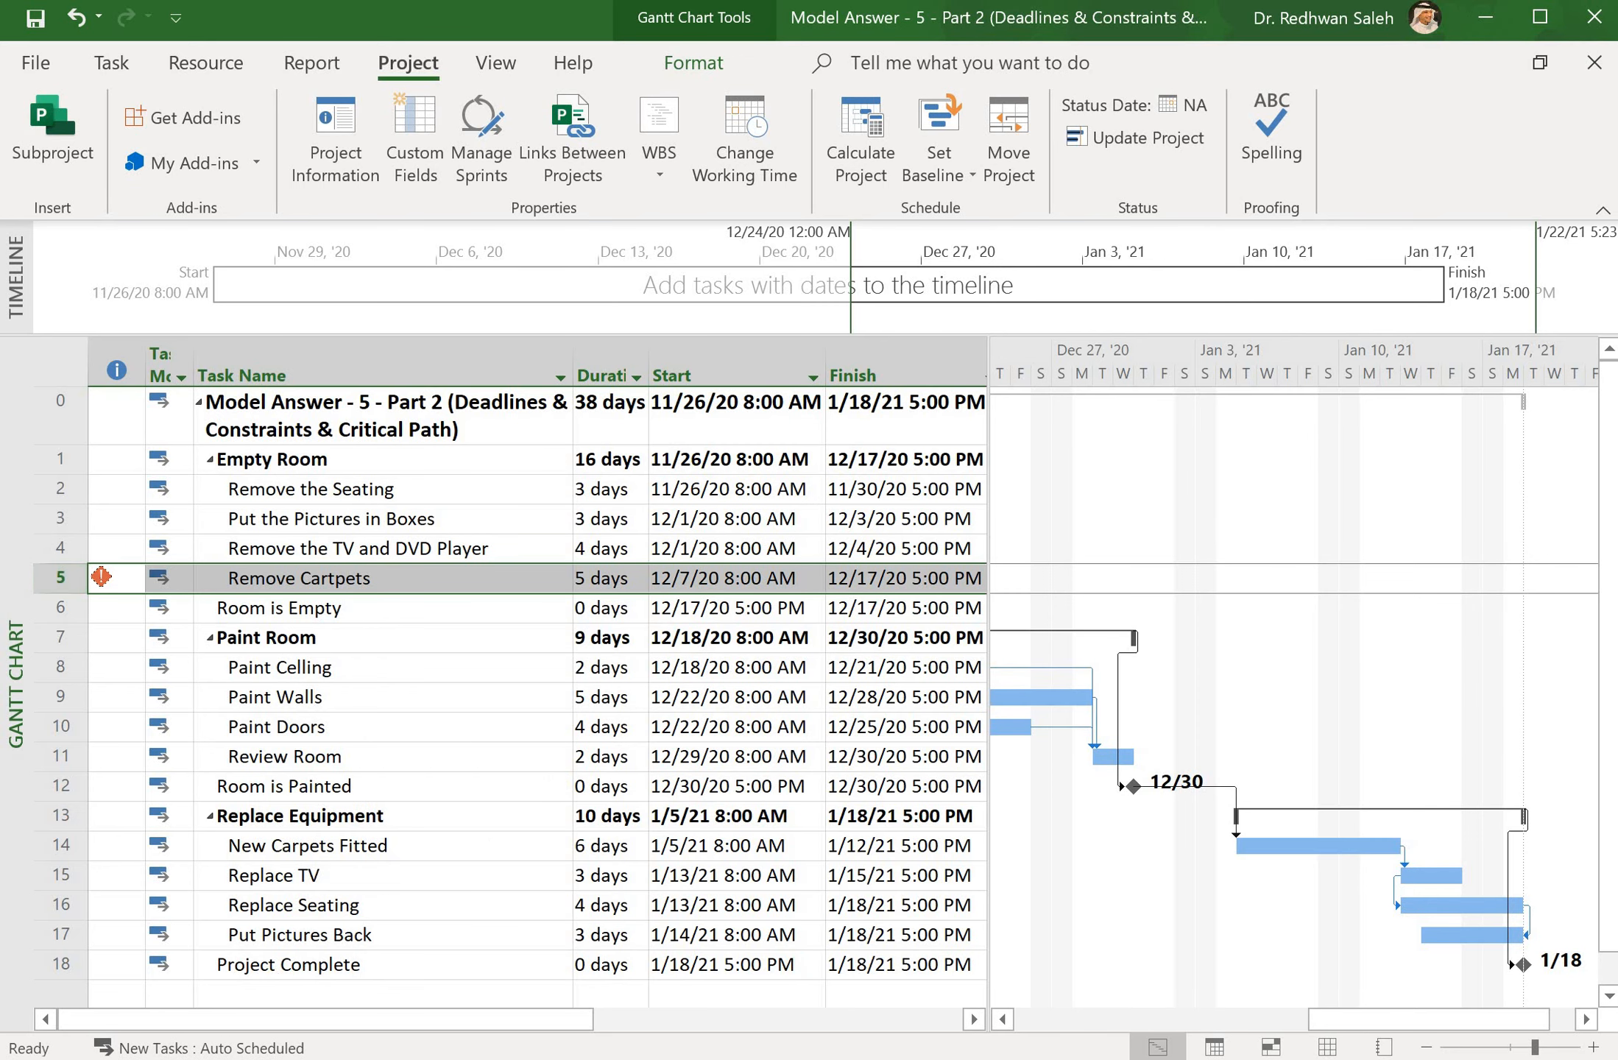
pyautogui.click(103, 577)
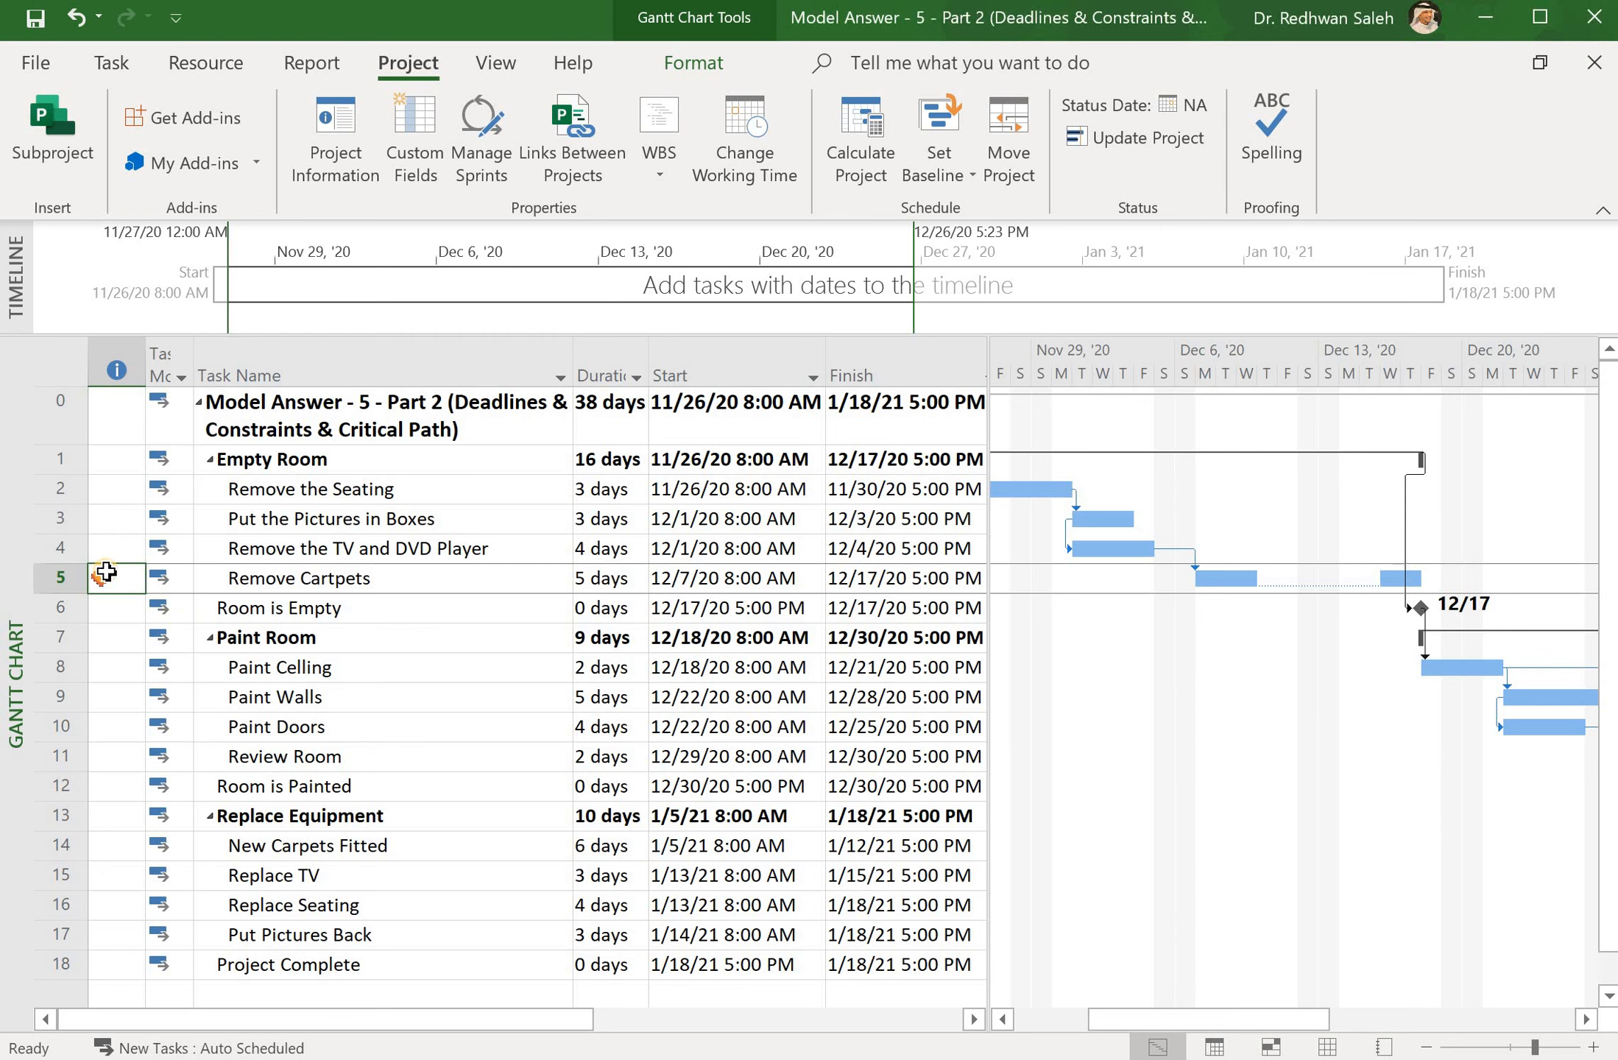
pyautogui.moveTo(105, 572)
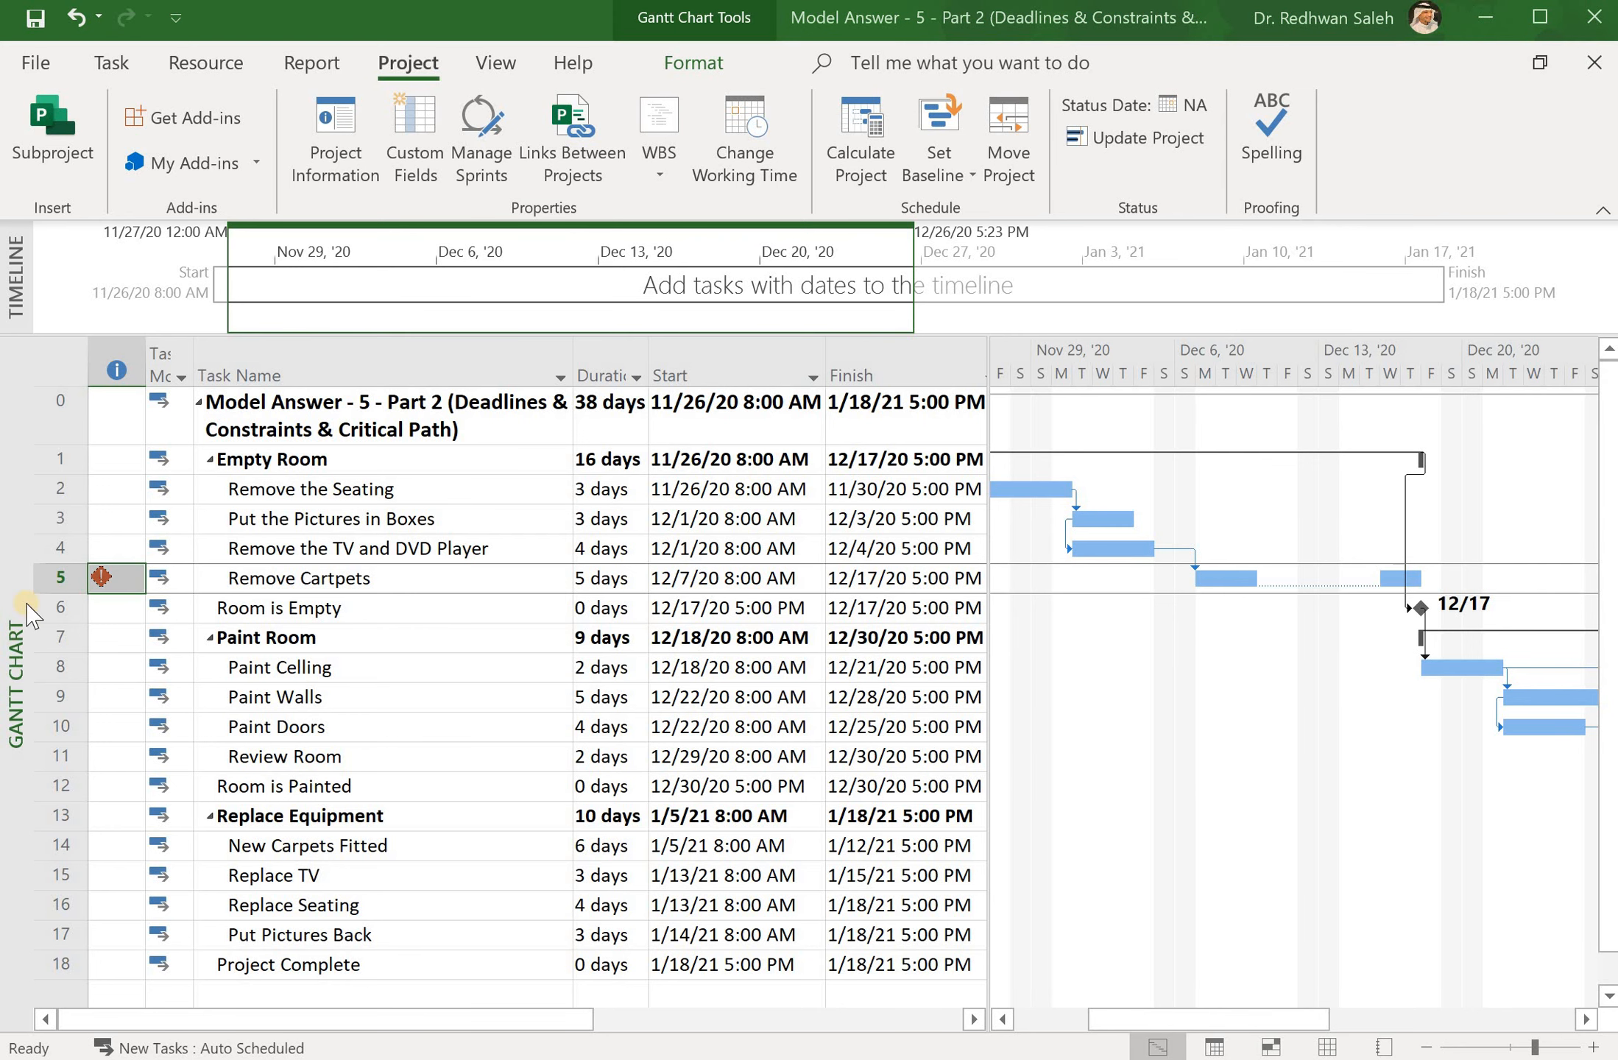
# Change the Remove Cartpets task's deadline to 12/19/20 and examine its deadline marker in the Gantt chart
pyautogui.doubleClick(63, 579)
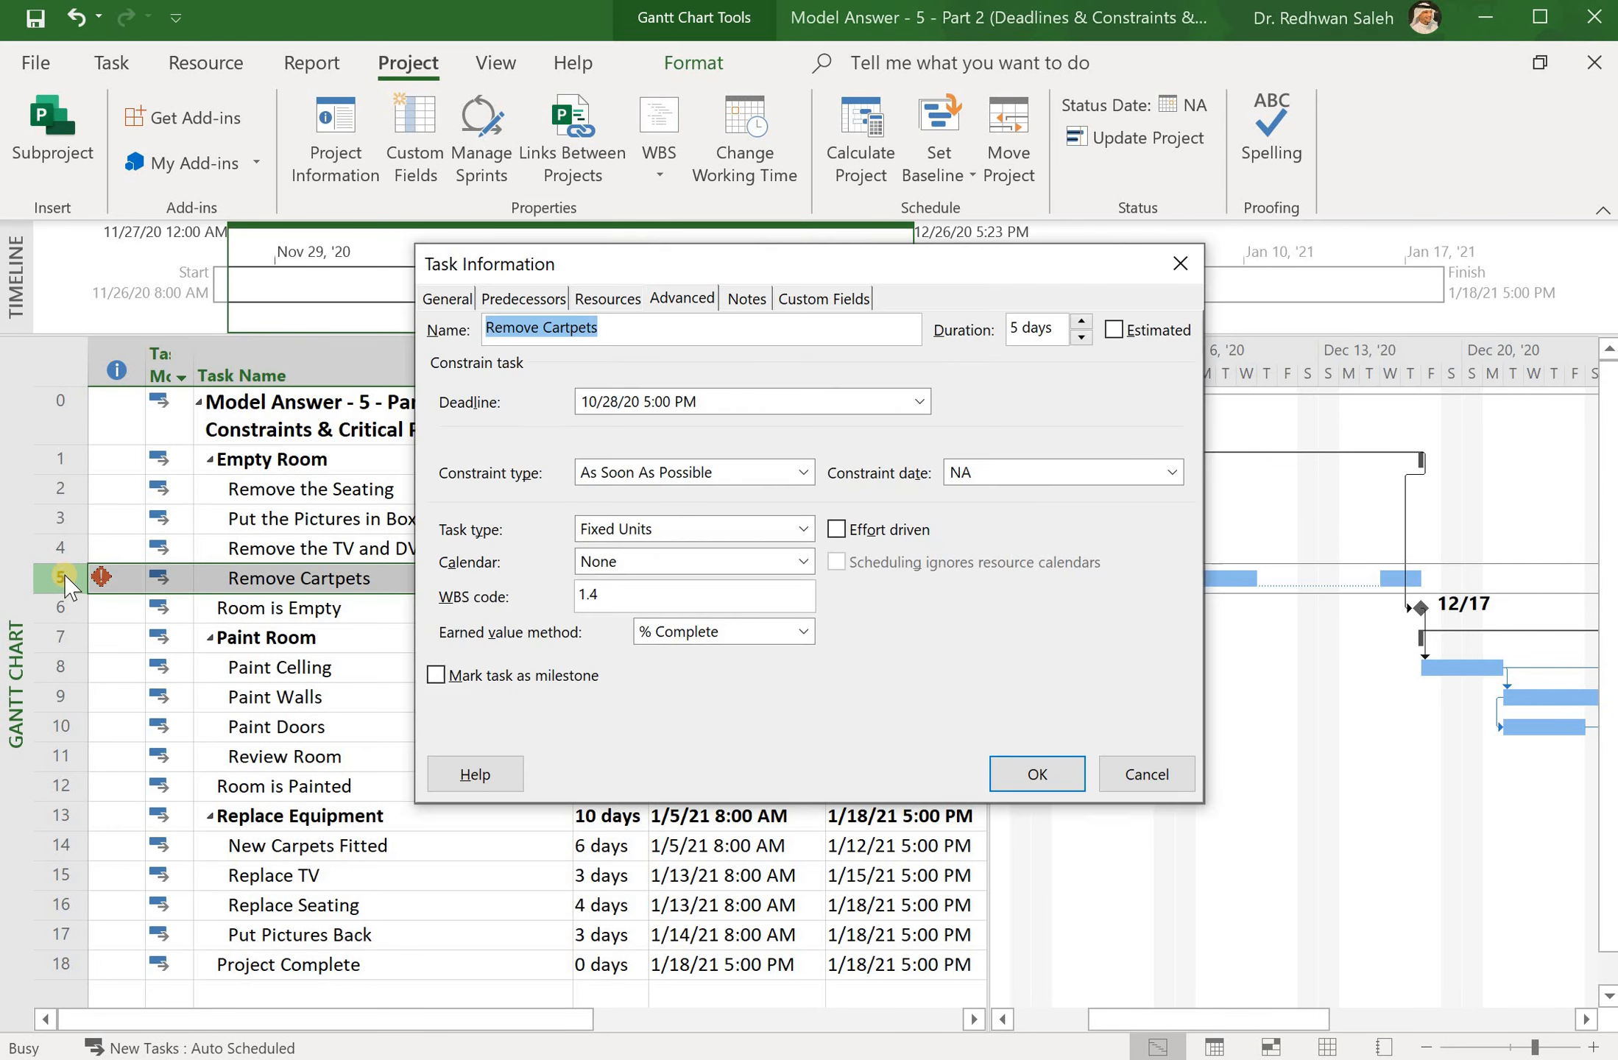
pyautogui.click(920, 402)
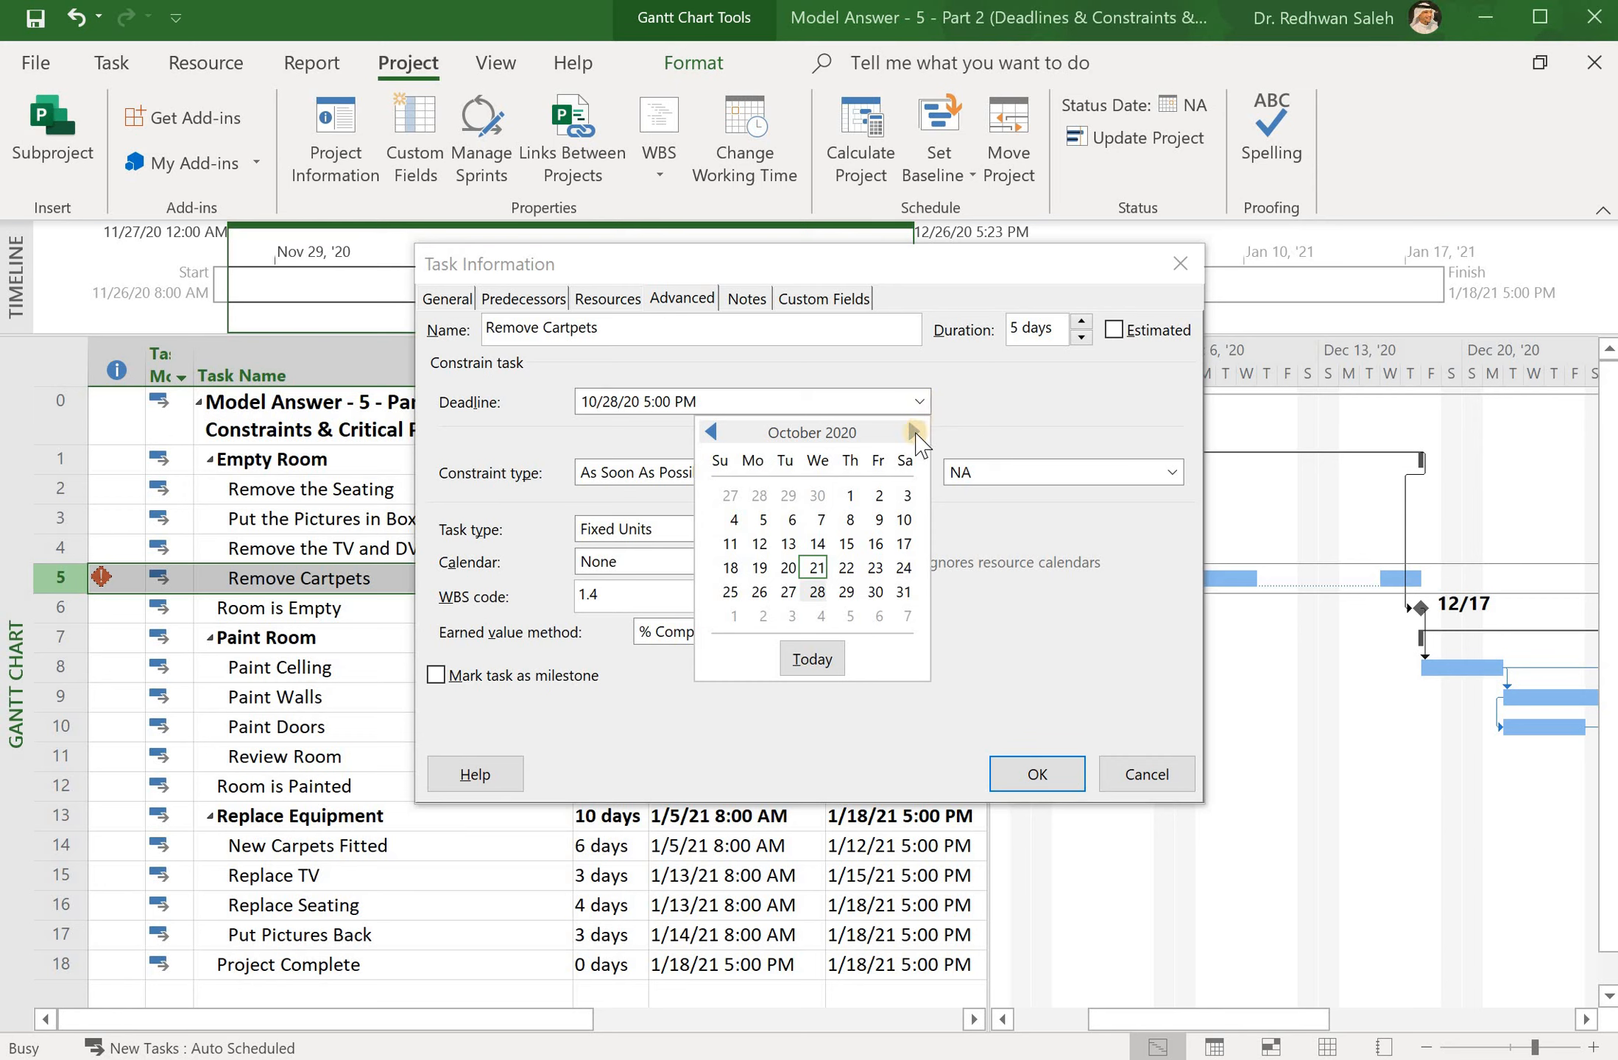
pyautogui.click(915, 432)
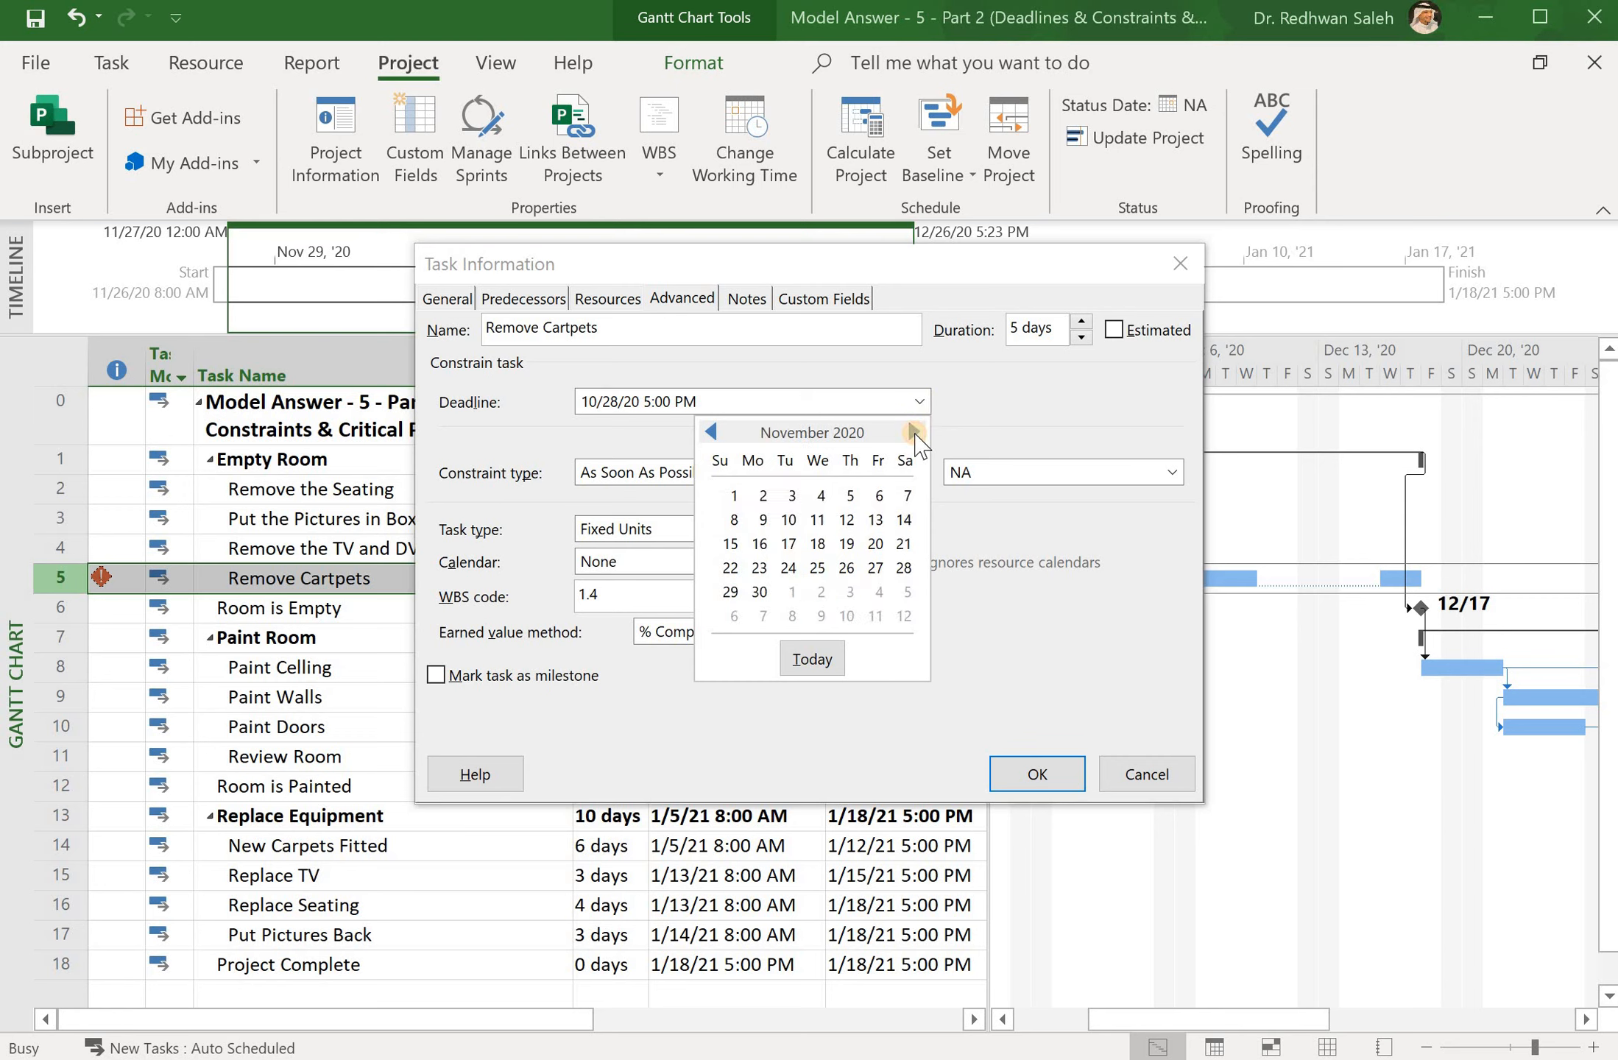
pyautogui.click(914, 433)
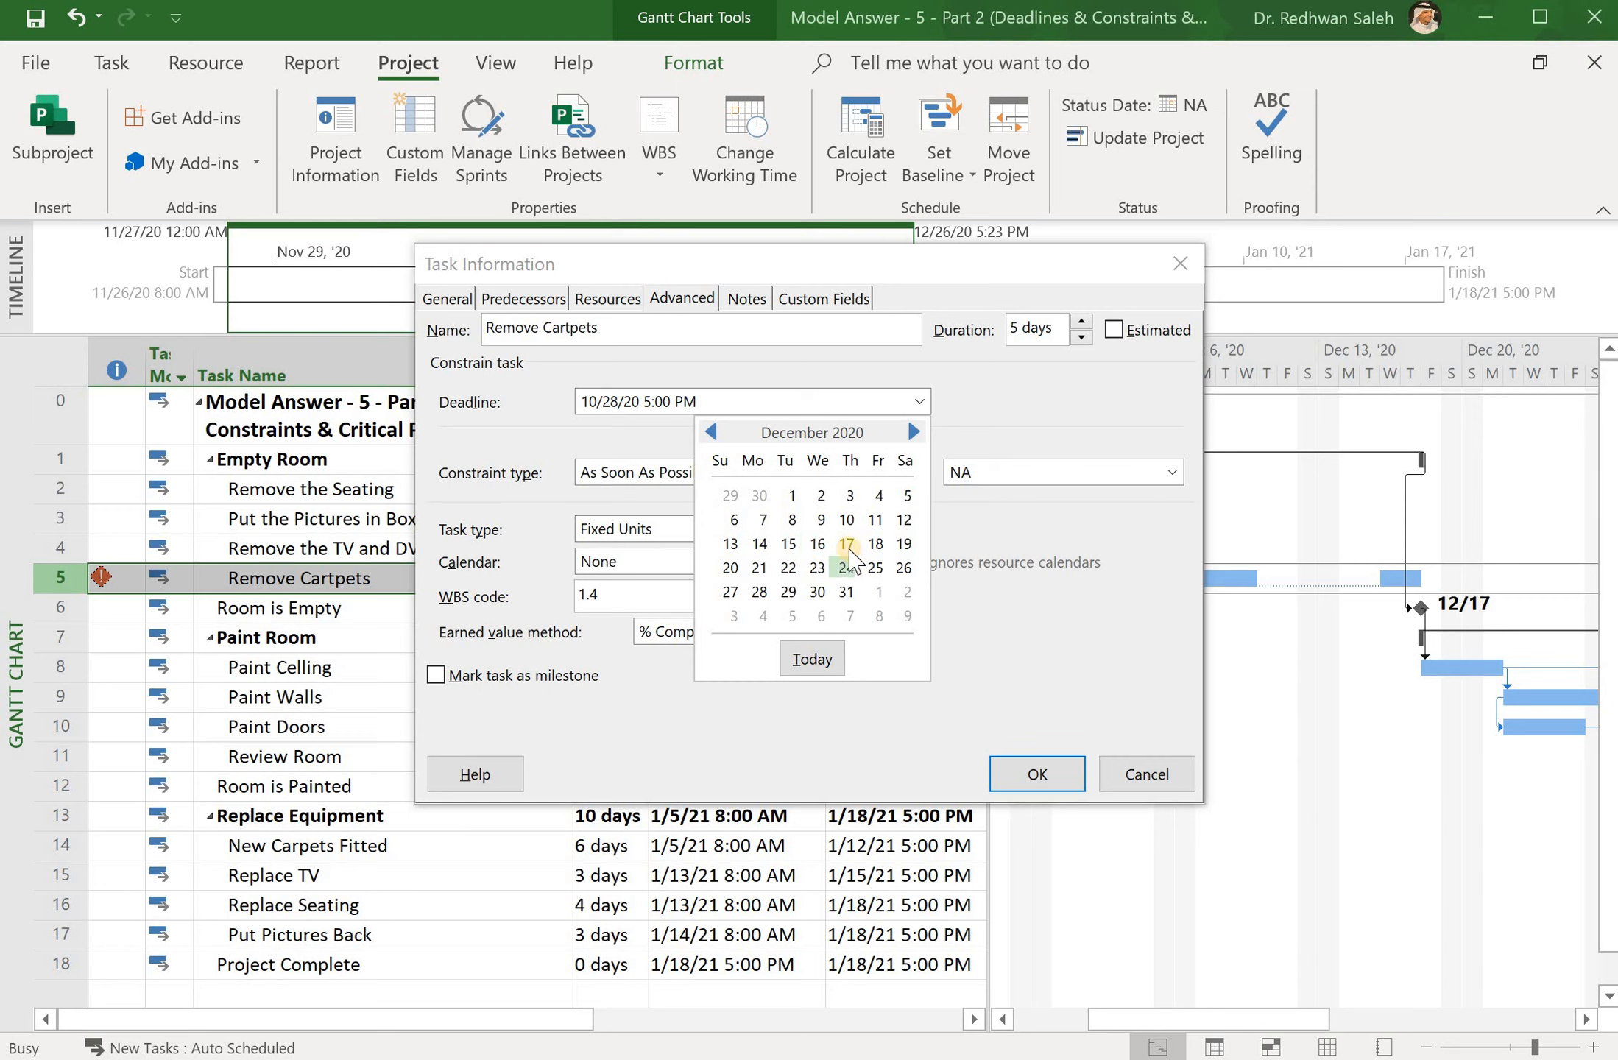
pyautogui.click(903, 545)
pyautogui.click(1038, 774)
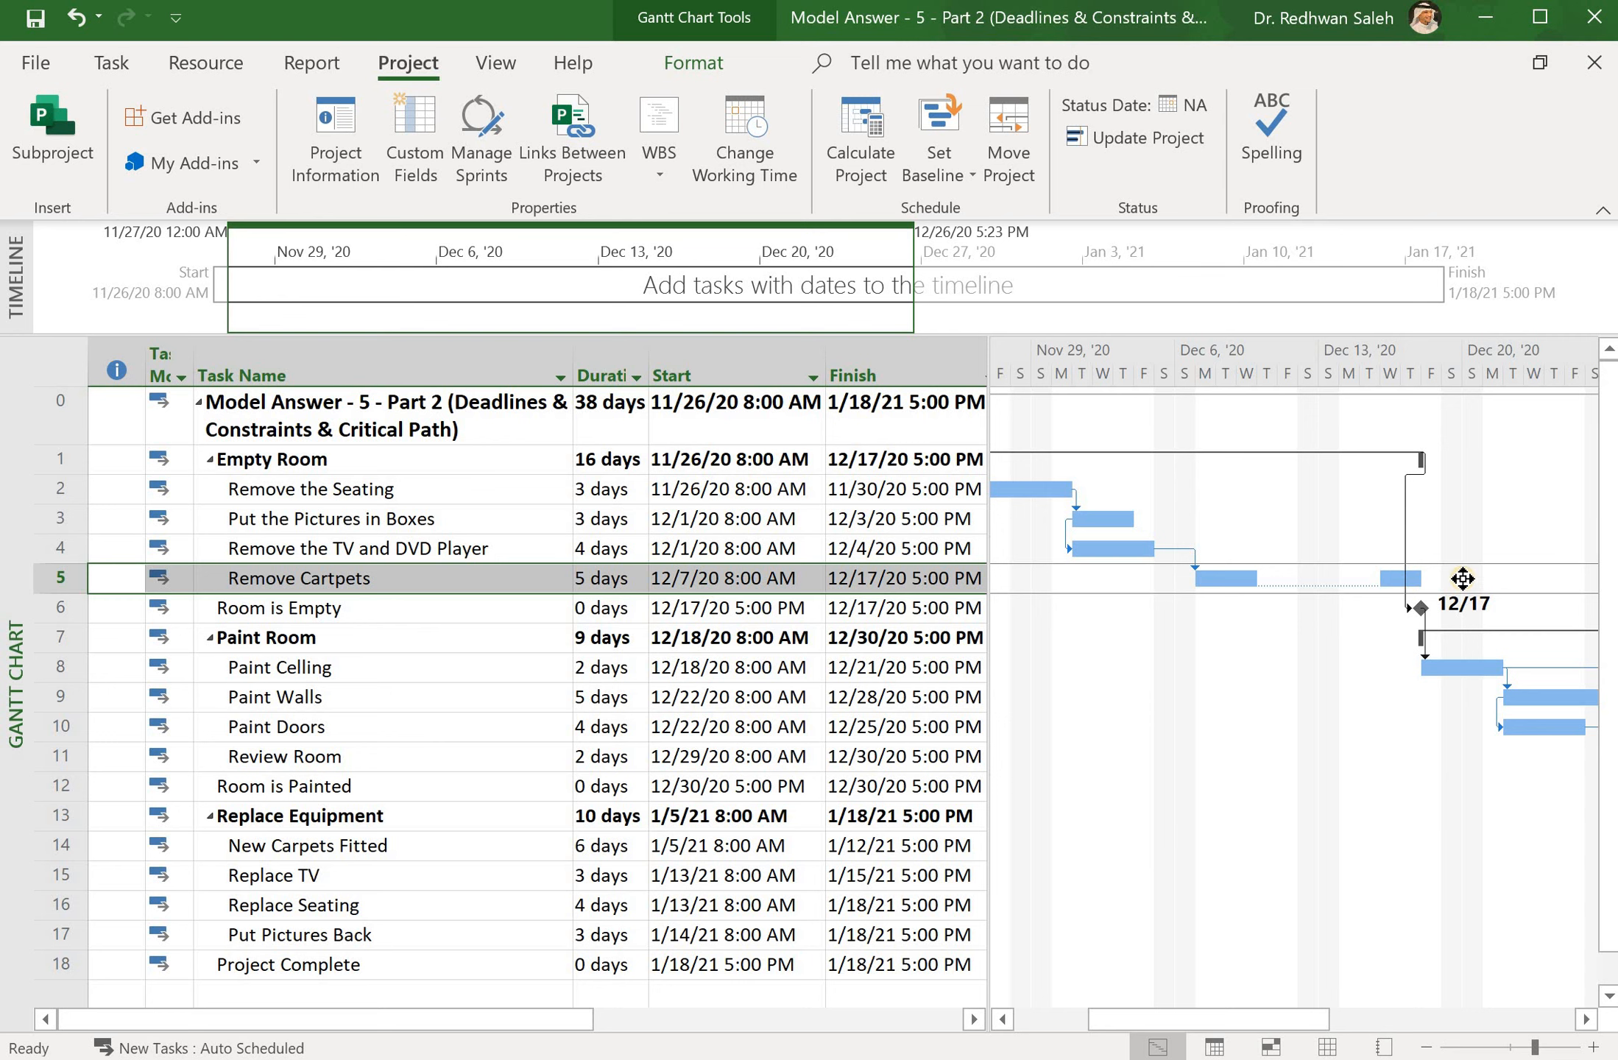
pyautogui.moveTo(1462, 578)
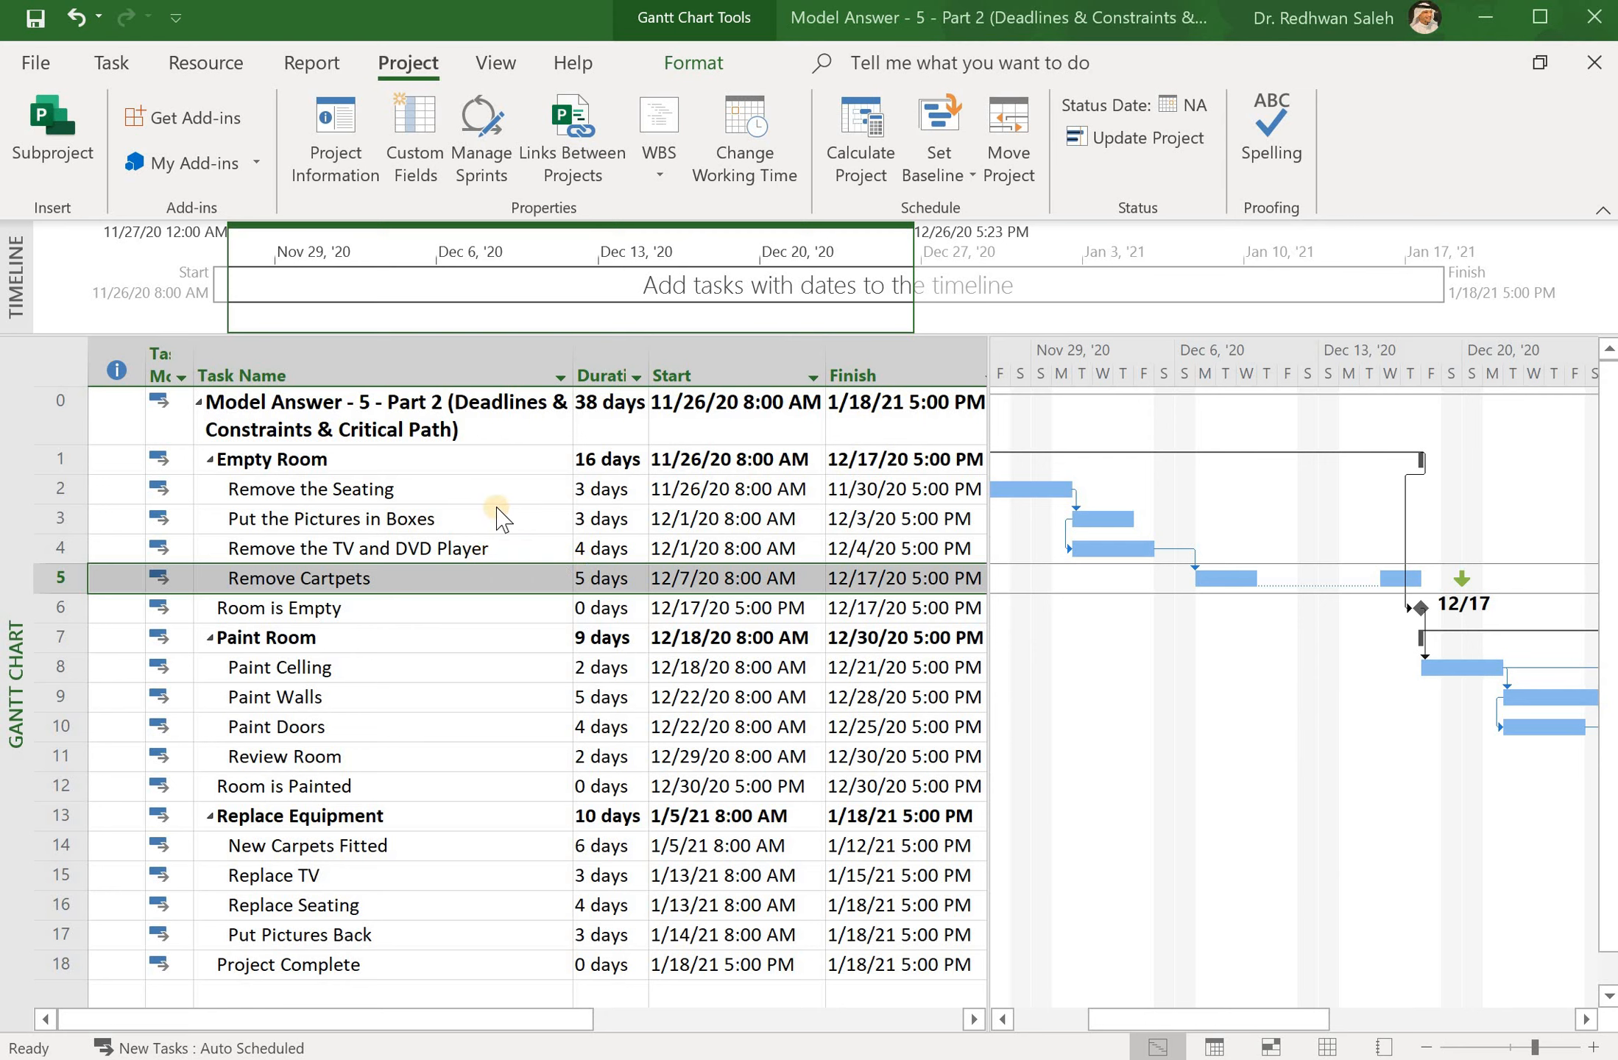
# Set the duration of the Remove the TV and DVD Player task to 10 days and inspect the Remove Cartpets indicator
pyautogui.click(598, 549)
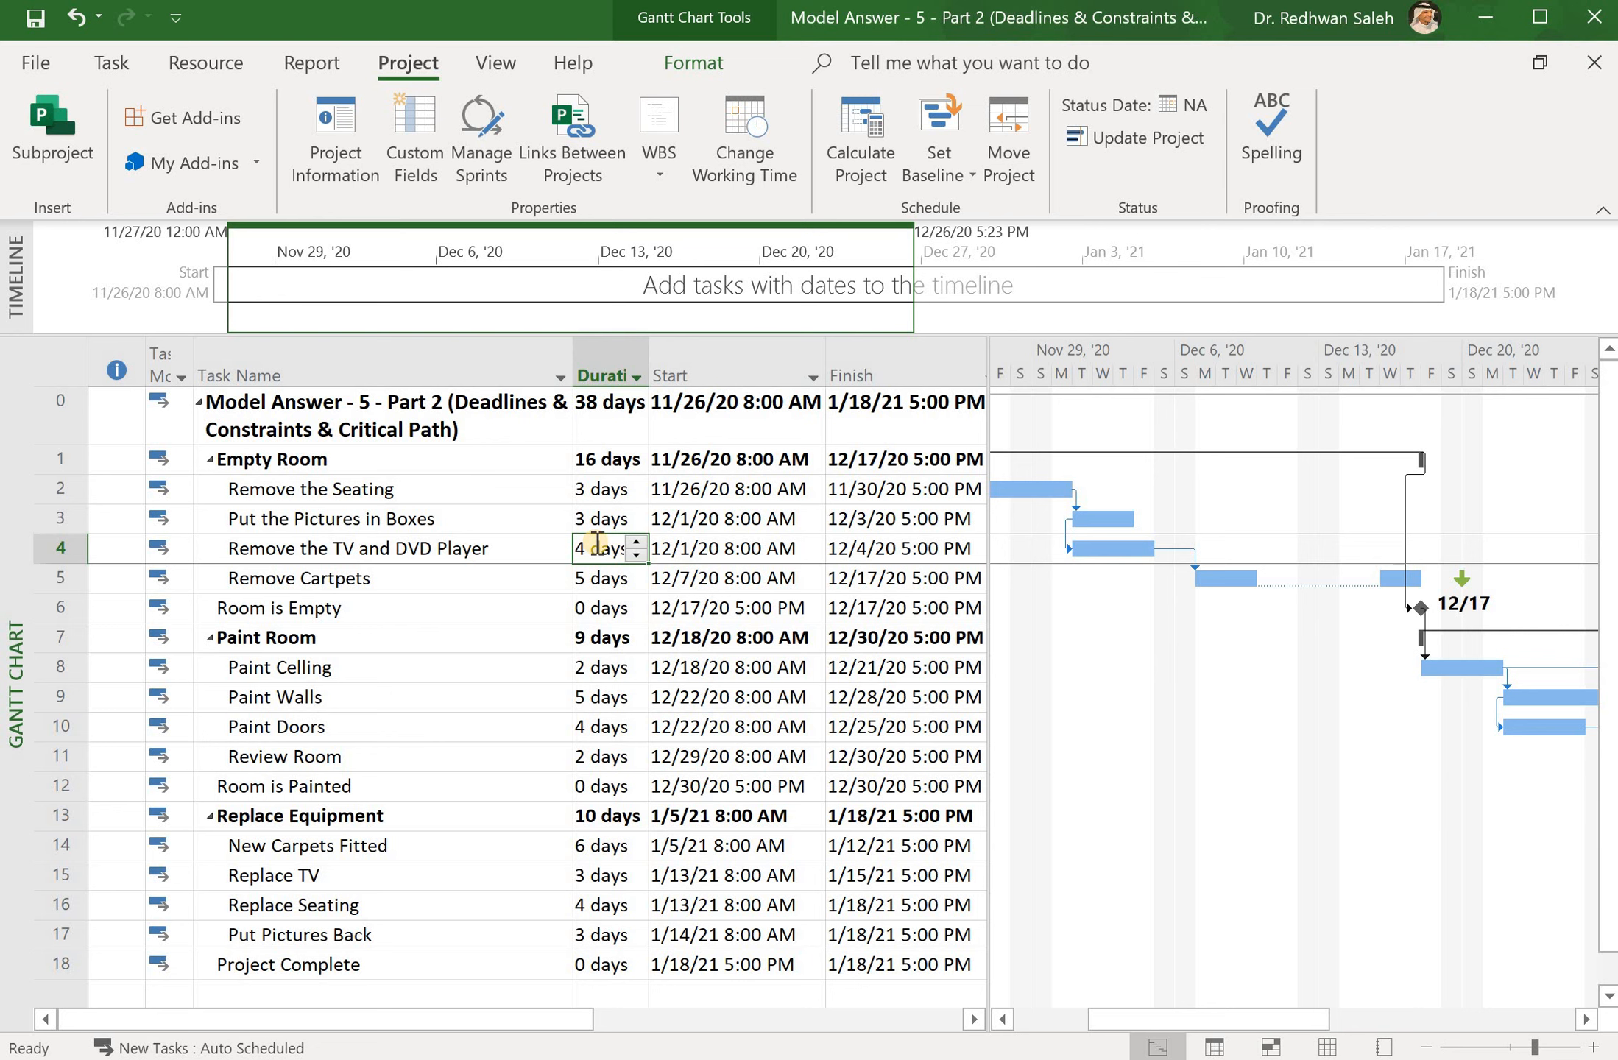
pyautogui.write('10')
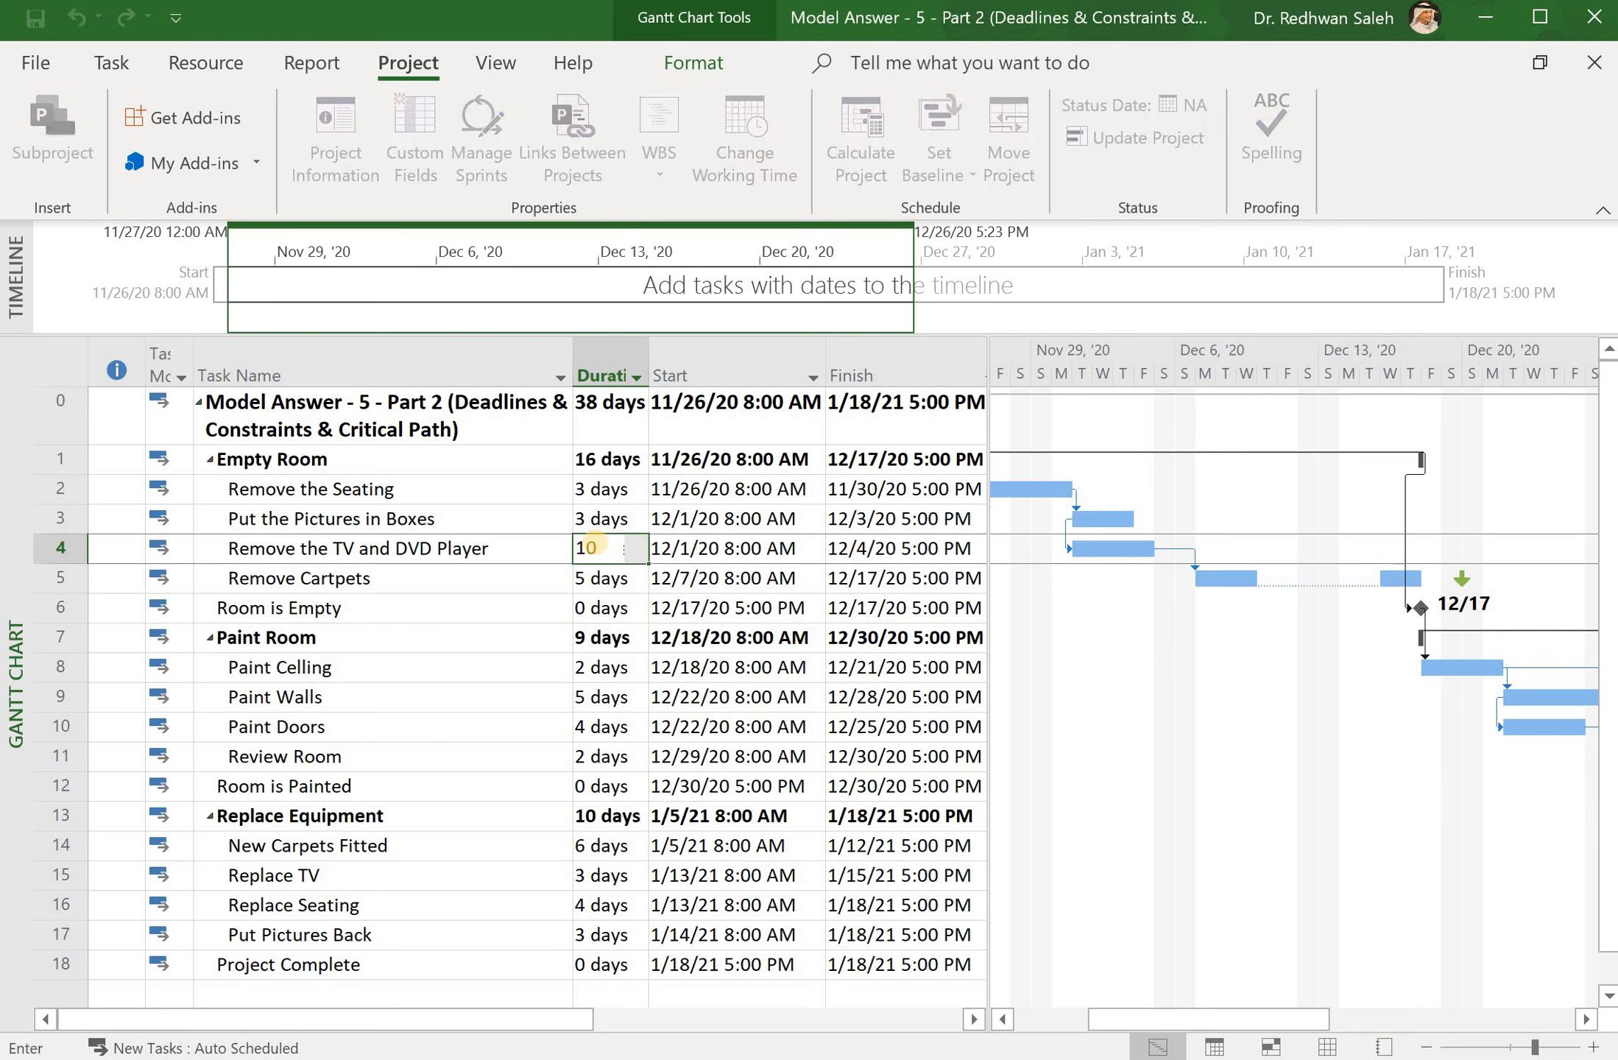
pyautogui.press('Return')
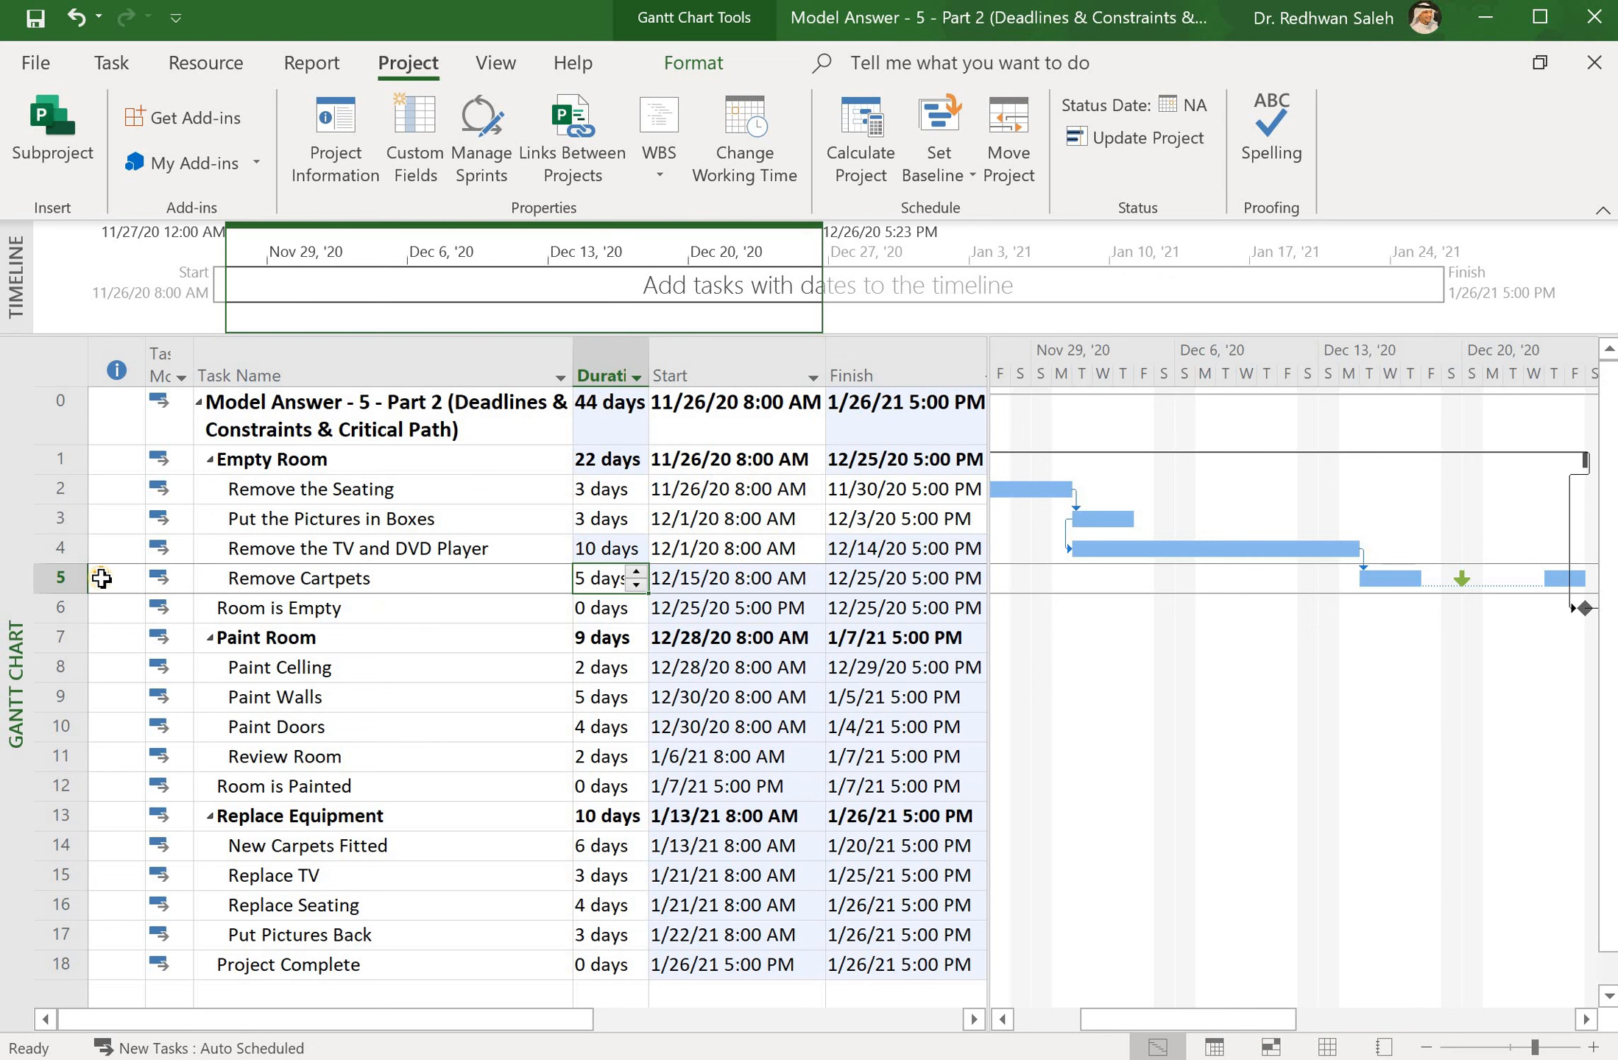
pyautogui.moveTo(101, 578)
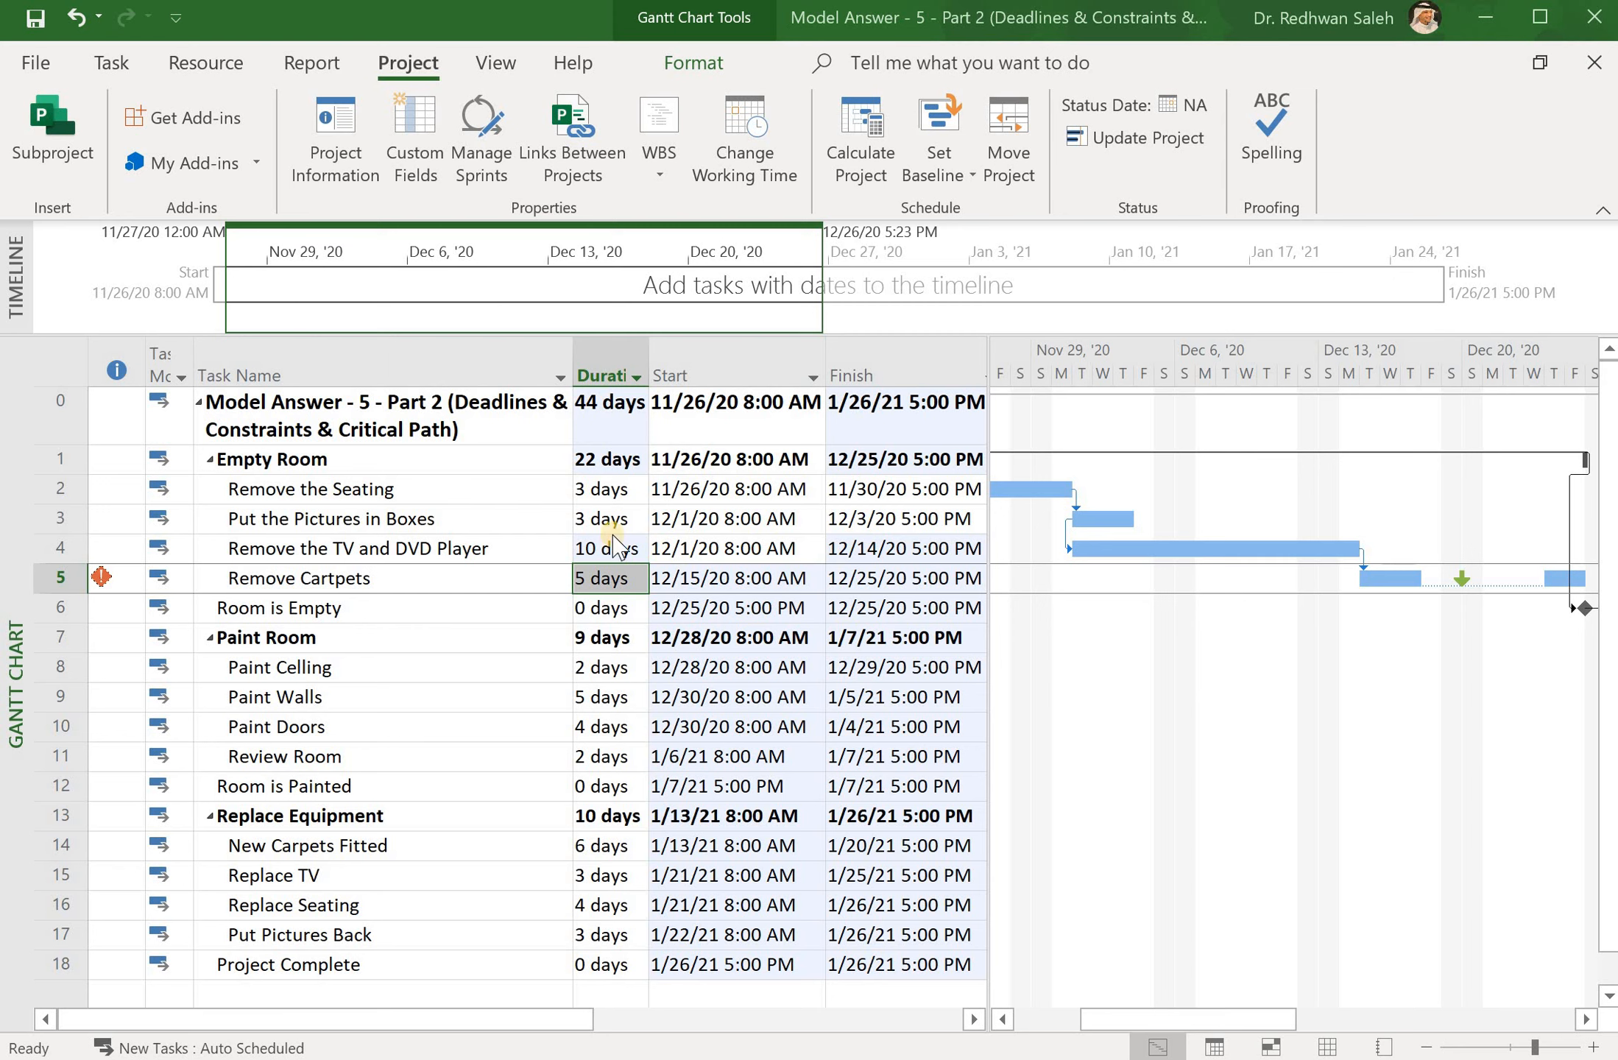
# Set the duration of the Remove the TV and DVD Player task to 3 days
pyautogui.click(589, 548)
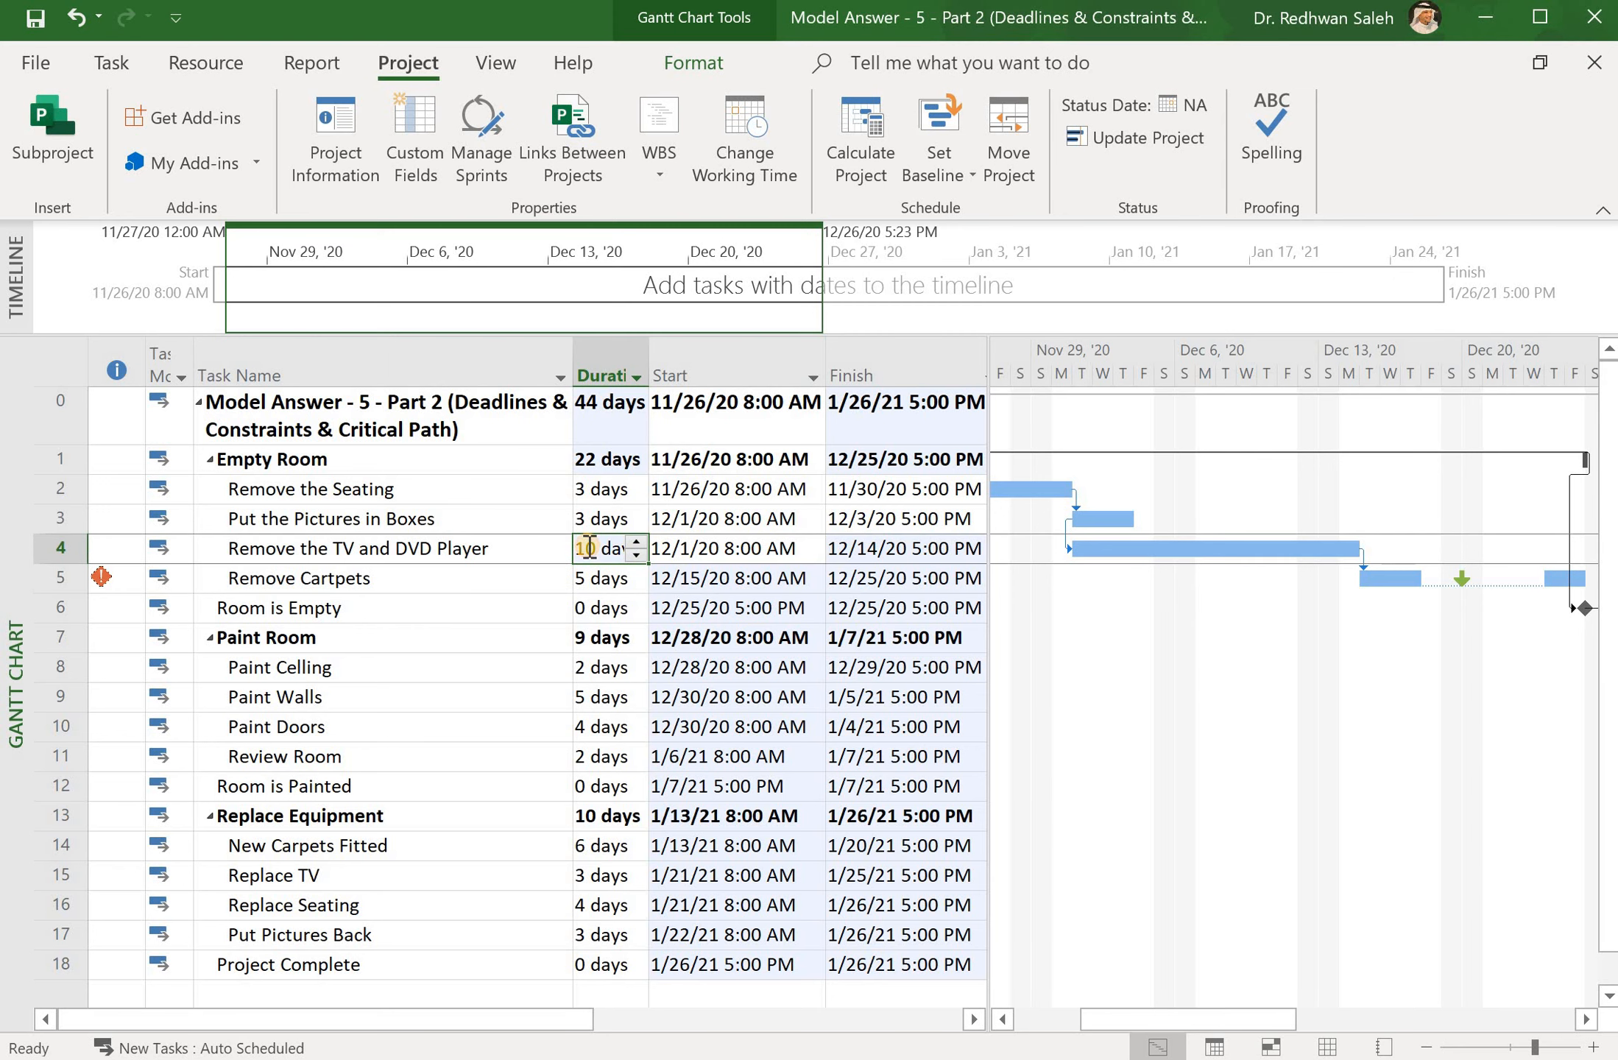
pyautogui.press('BackSpace')
pyautogui.write('3')
pyautogui.press('Return')
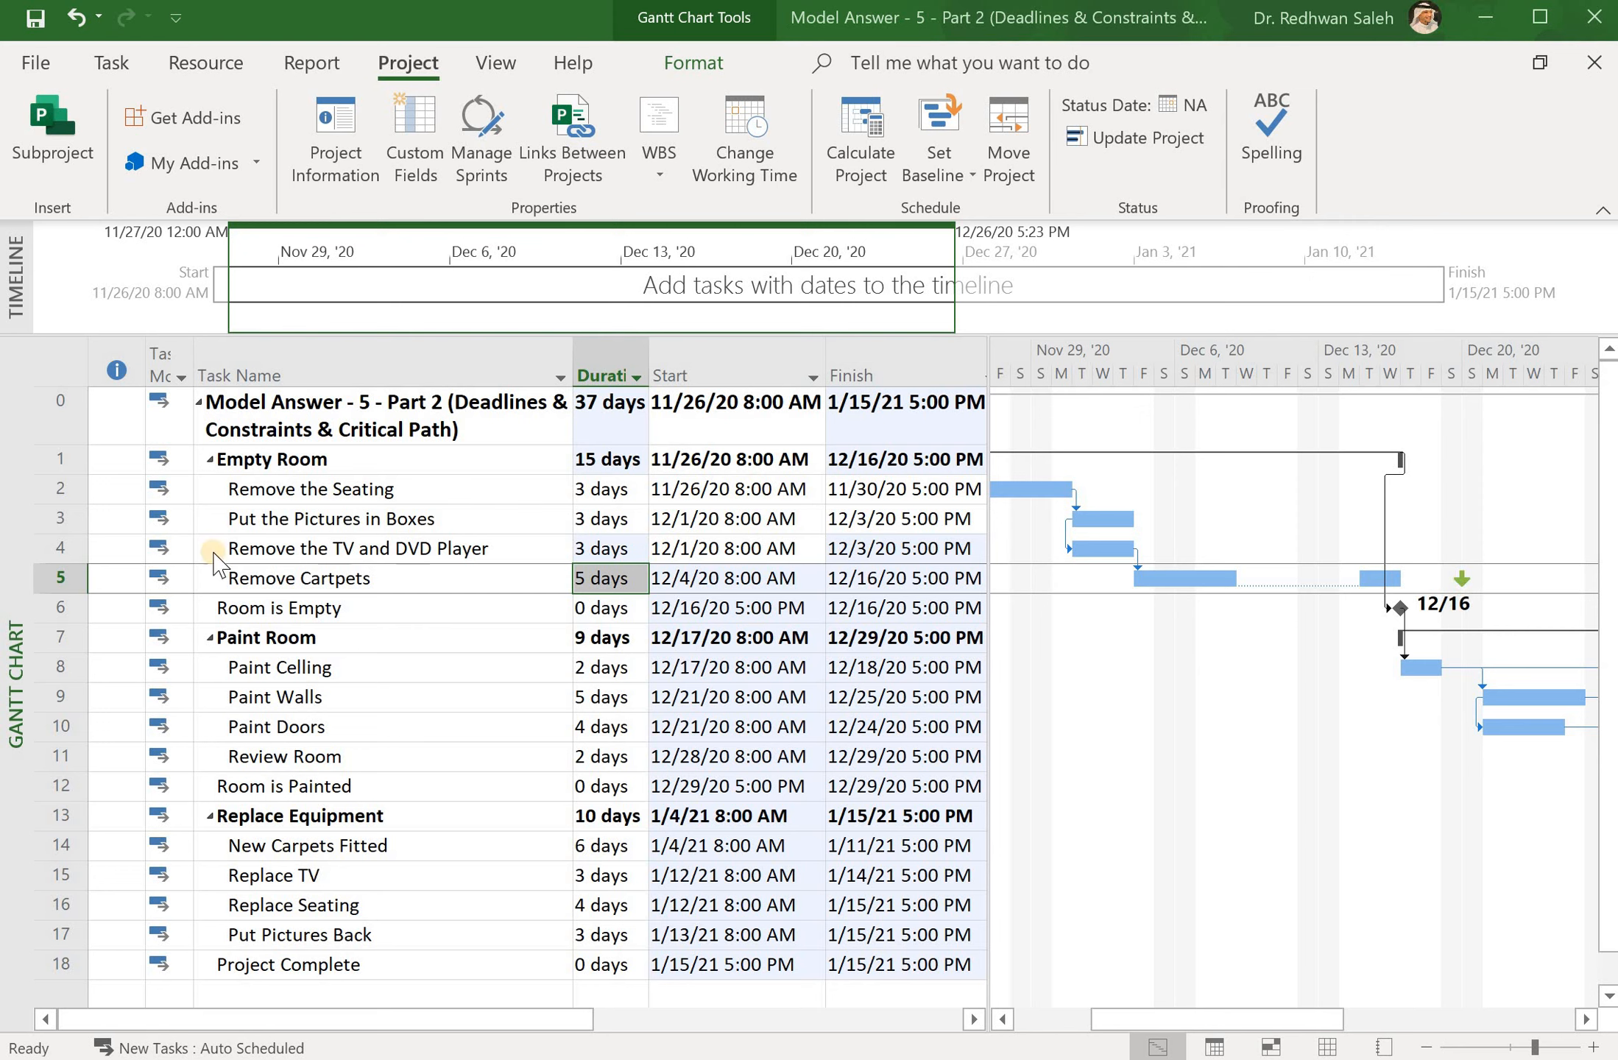
# Clear the deadline from the Remove Cartpets task
pyautogui.doubleClick(60, 578)
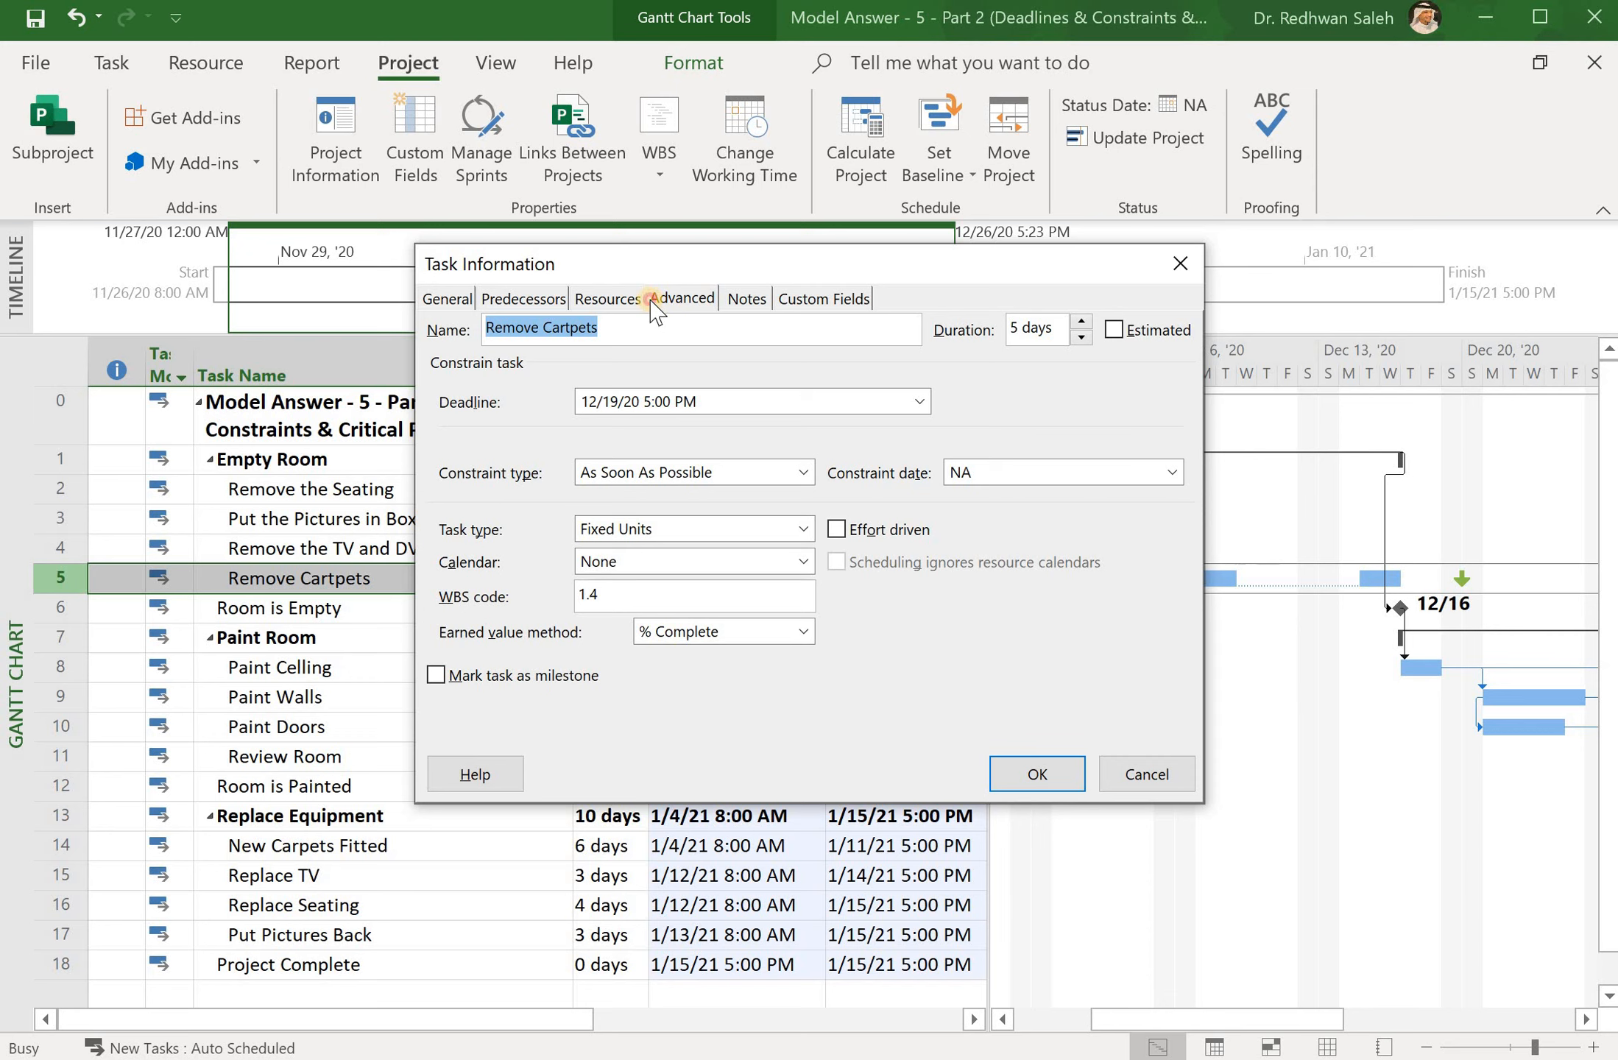
pyautogui.click(650, 299)
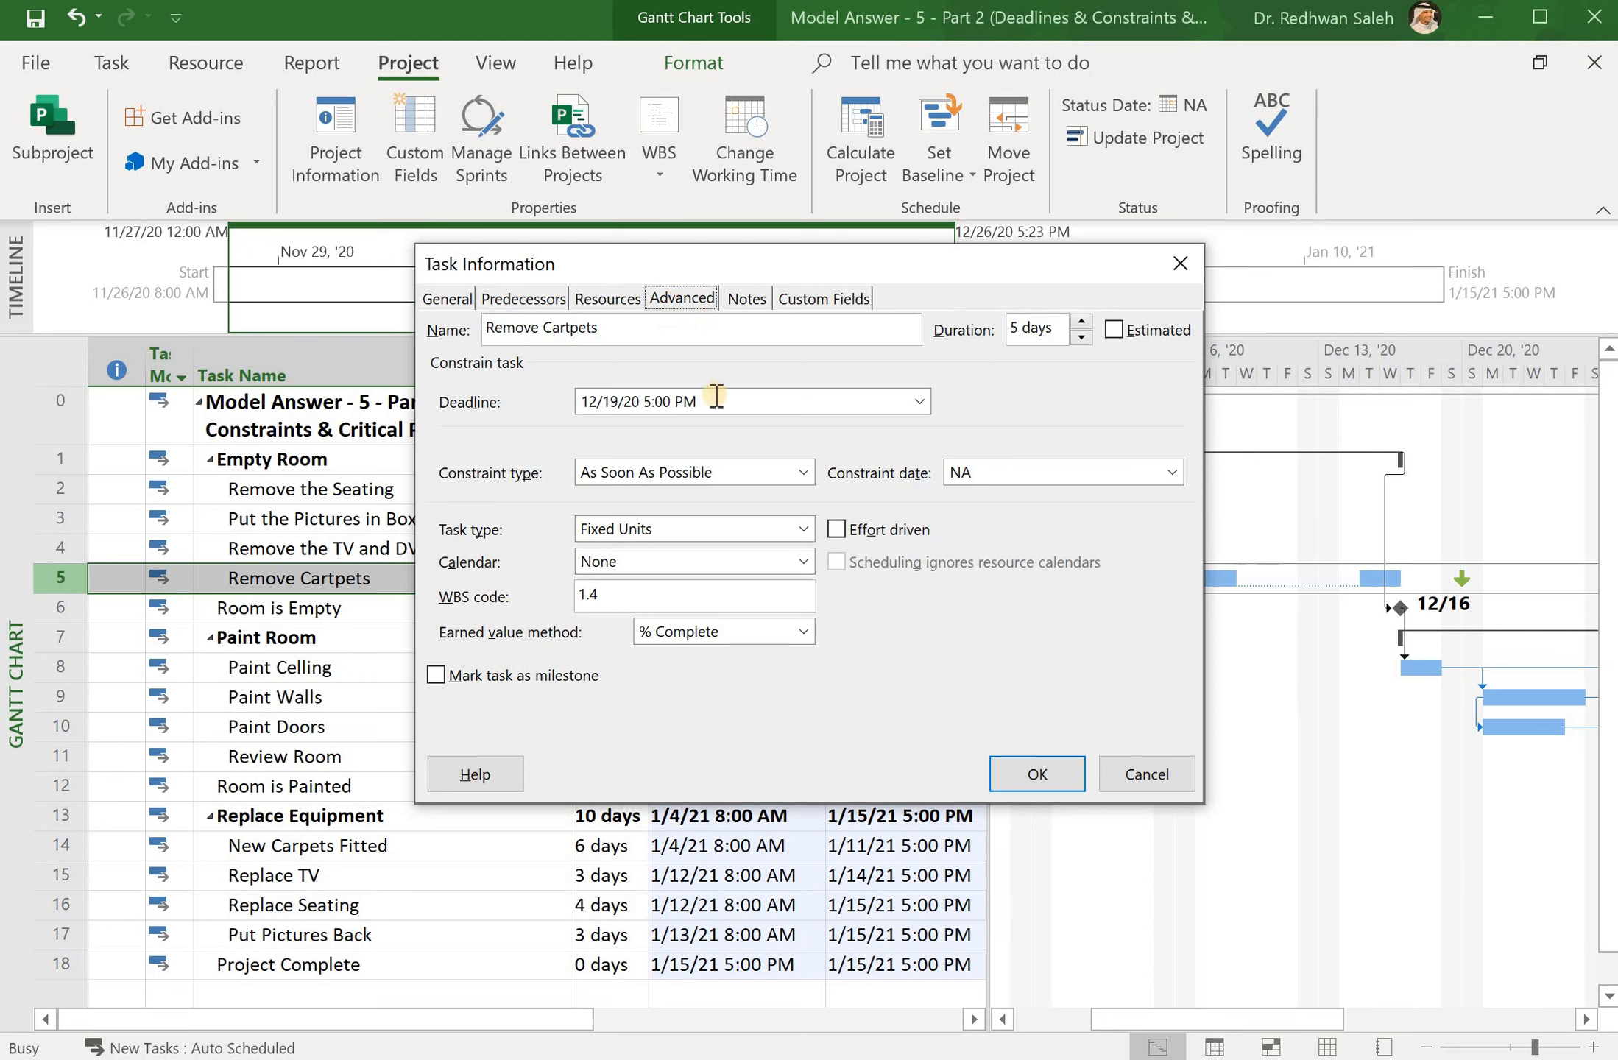
pyautogui.doubleClick(716, 398)
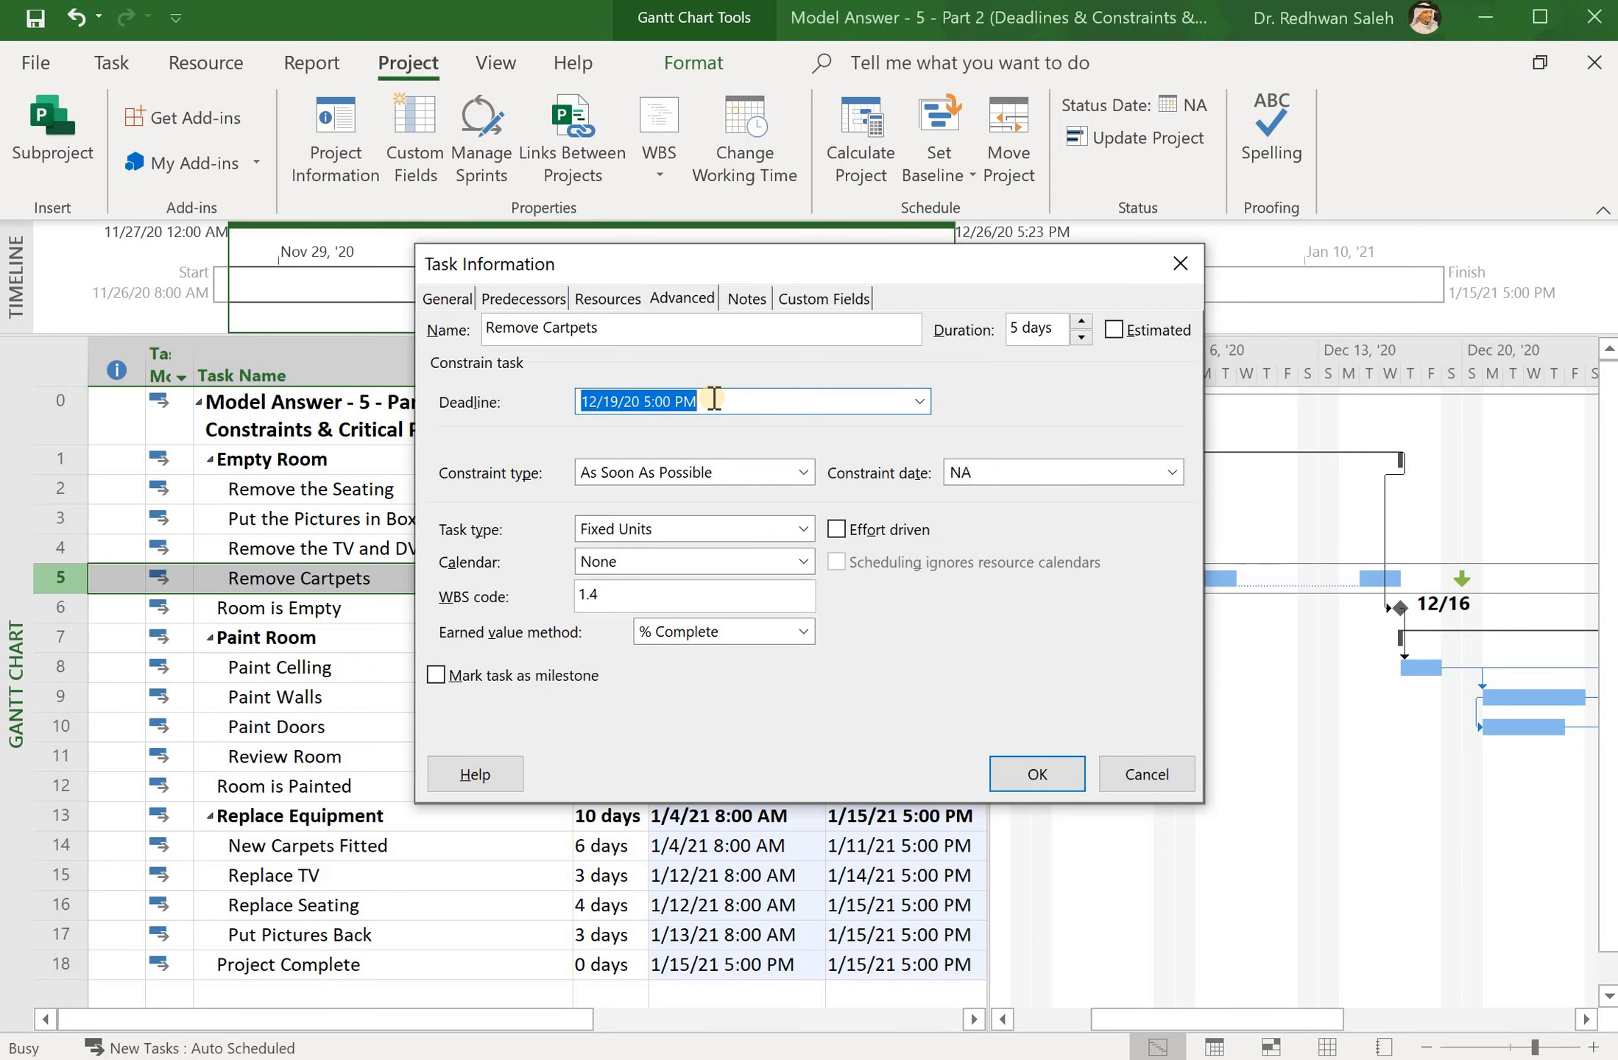
pyautogui.press('BackSpace')
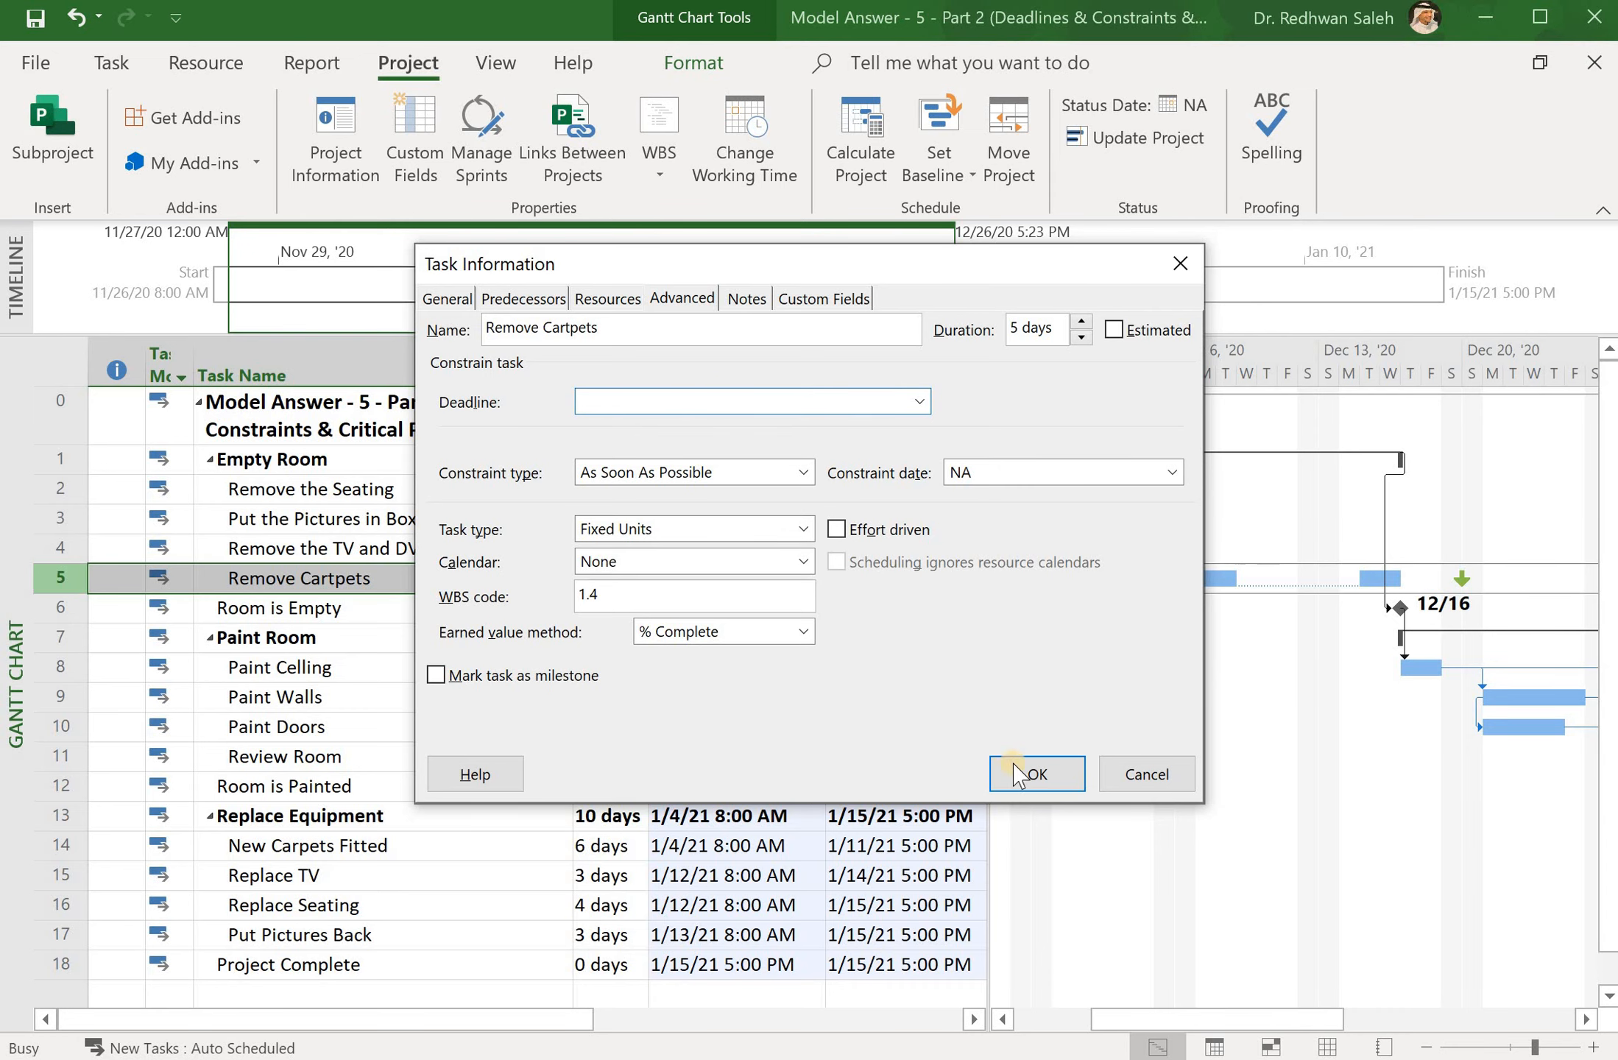
pyautogui.click(1021, 773)
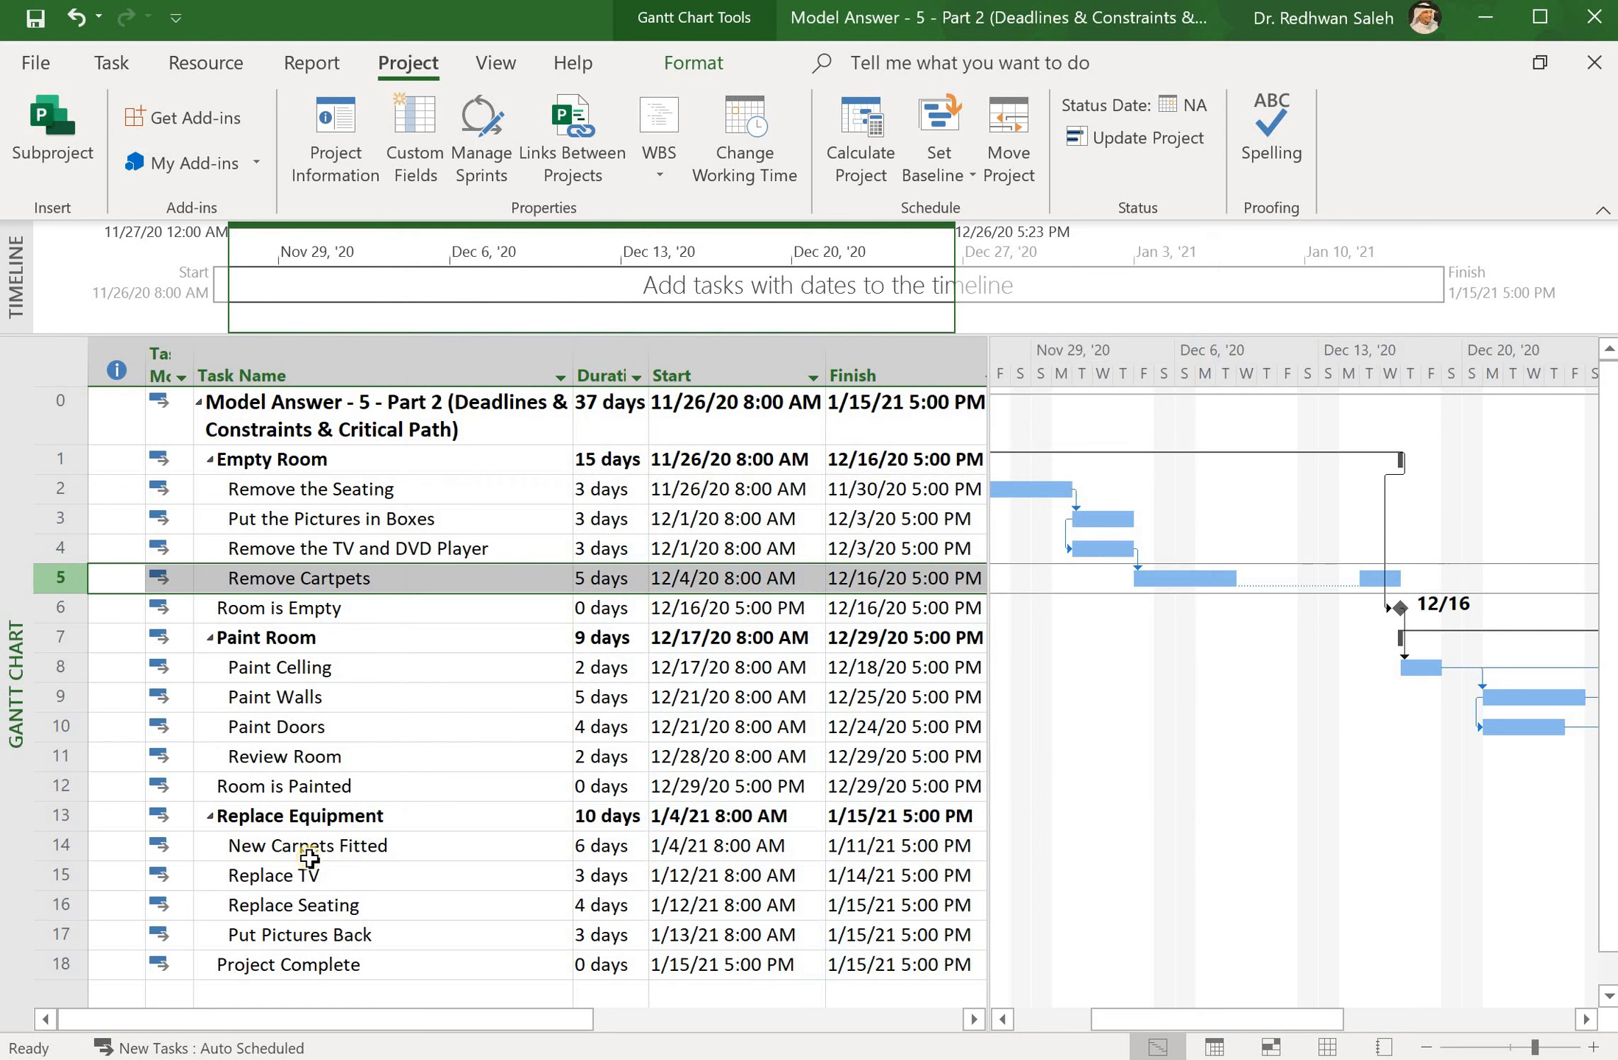
pyautogui.click(83, 1058)
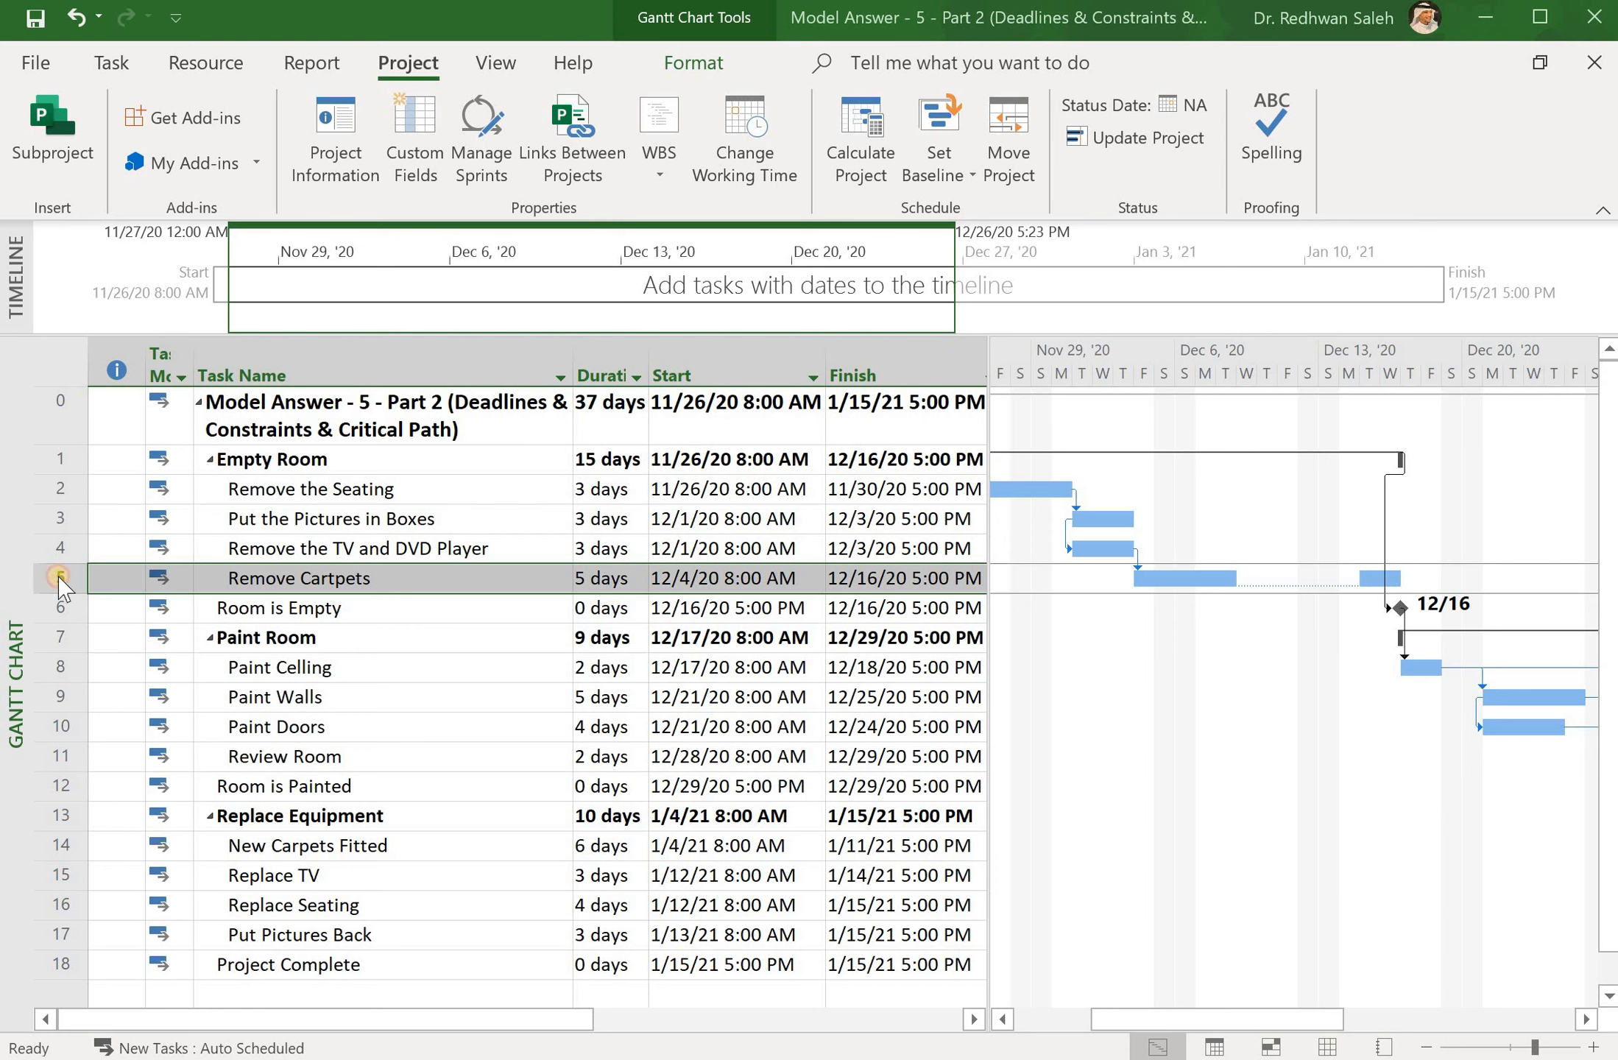
# Constrain the Remove Cartpets task to Start No Earlier Than 12/15/2020 and inspect its constraint indicator
pyautogui.doubleClick(61, 581)
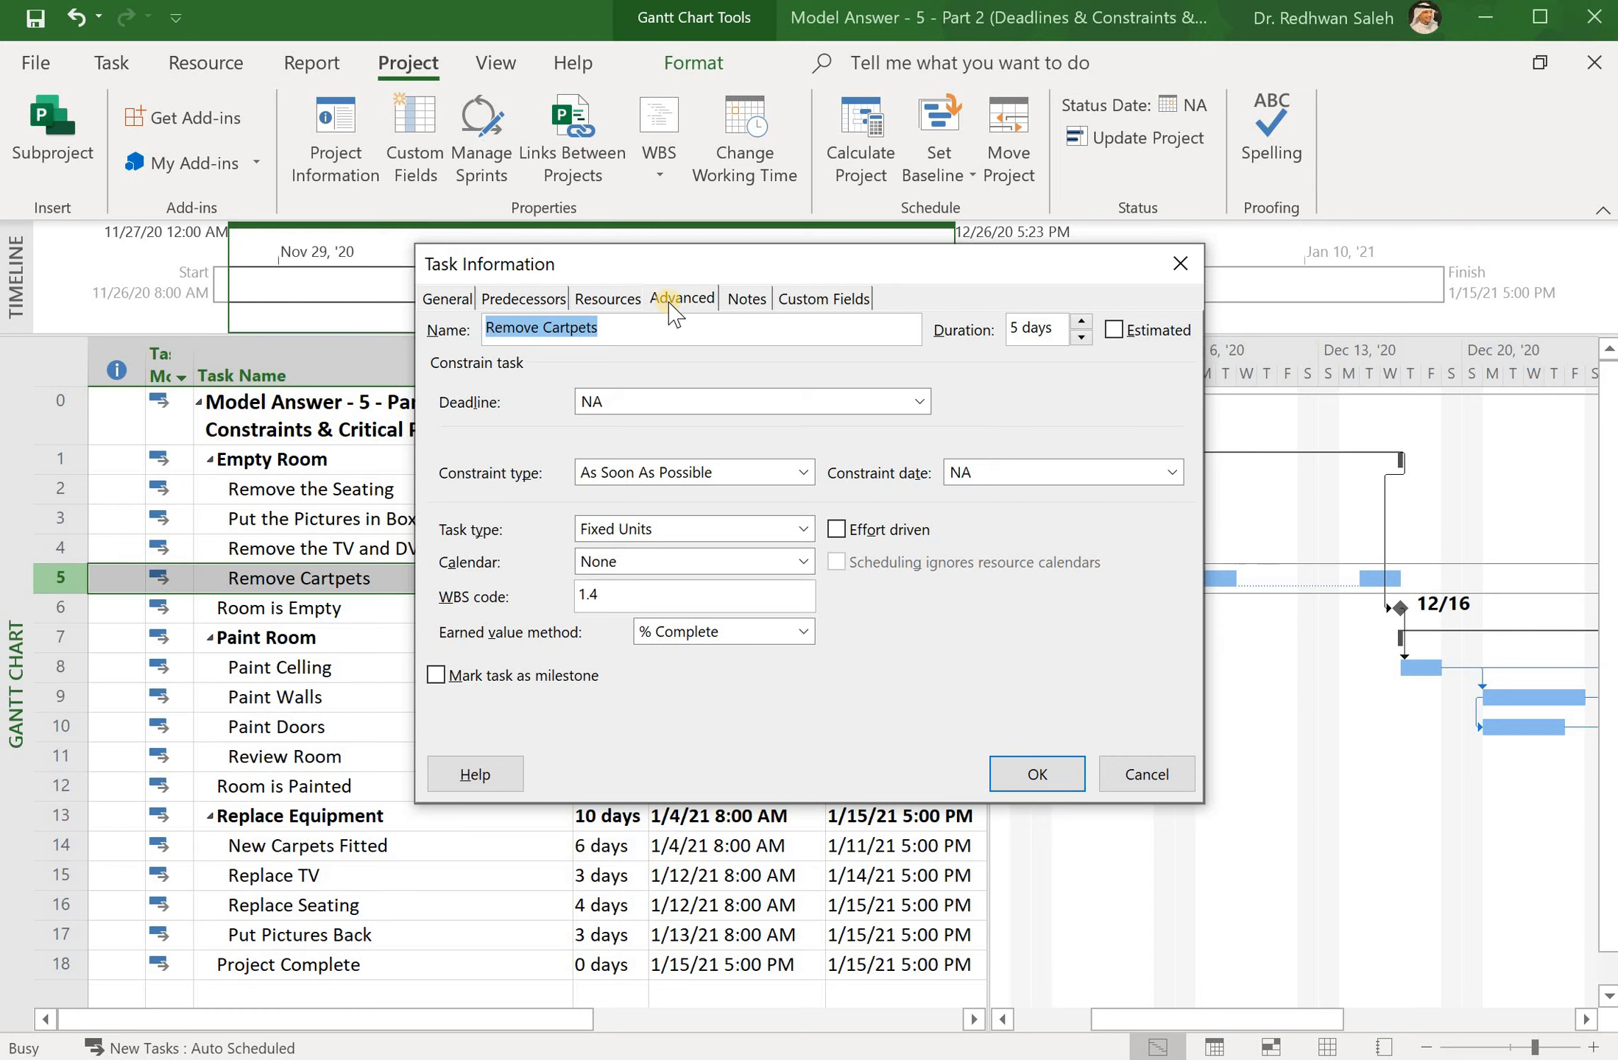
pyautogui.click(669, 302)
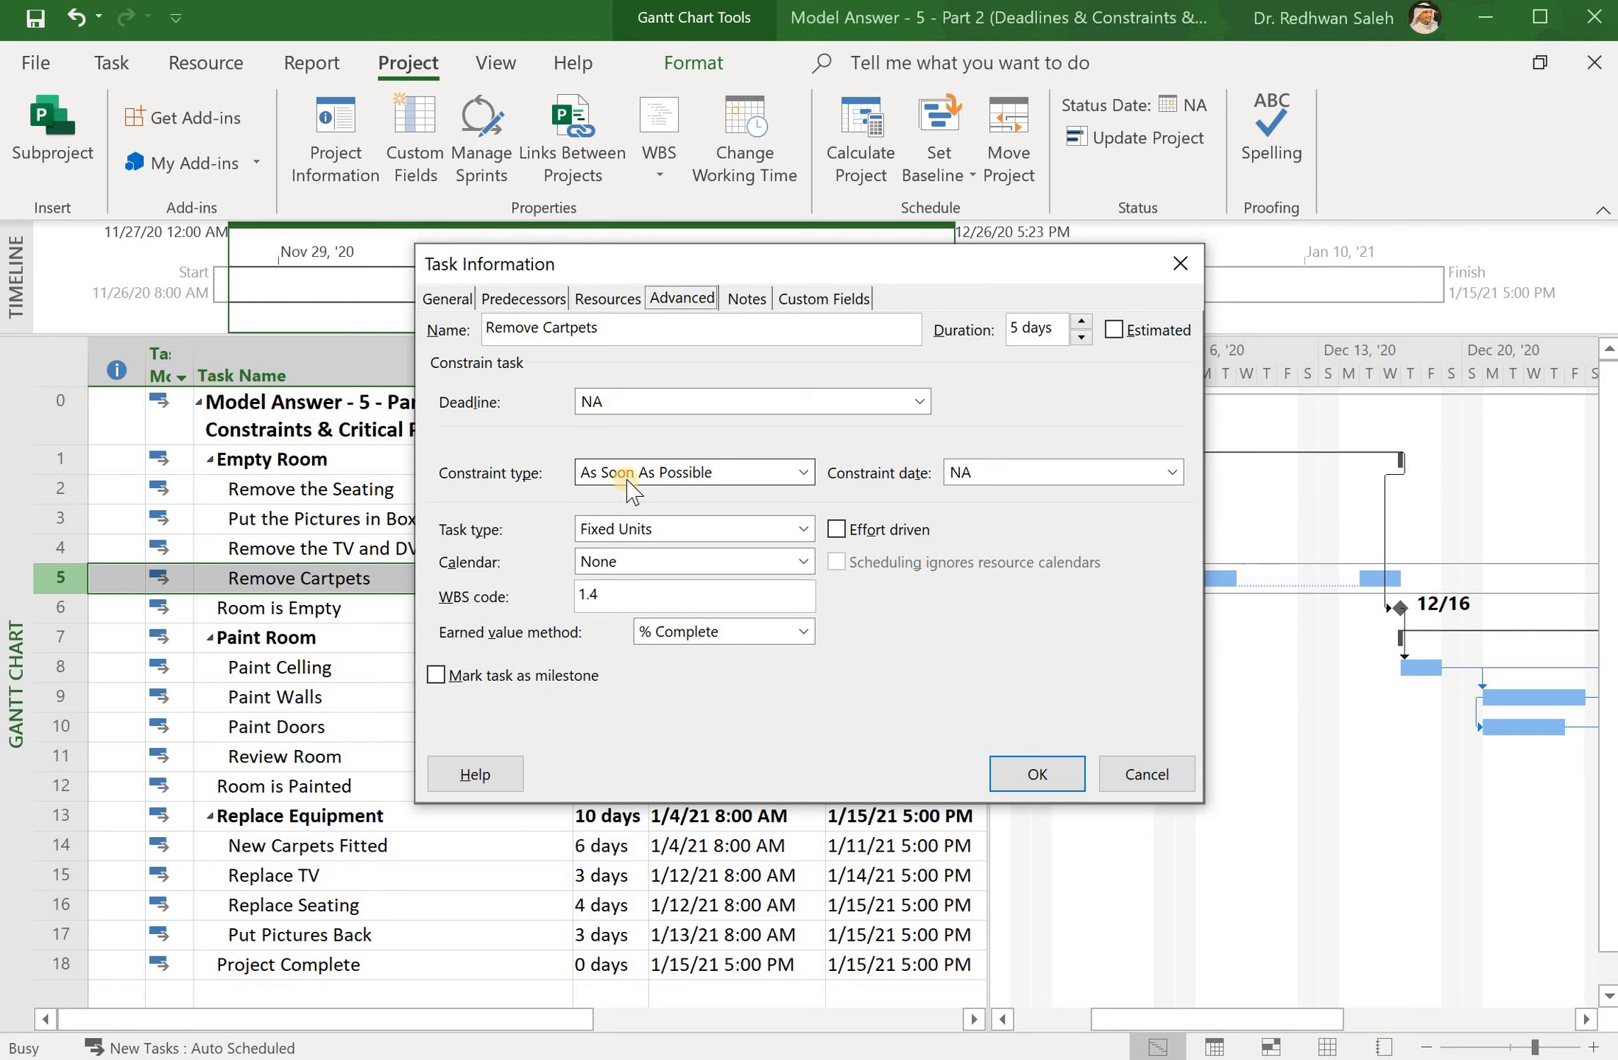
pyautogui.click(804, 472)
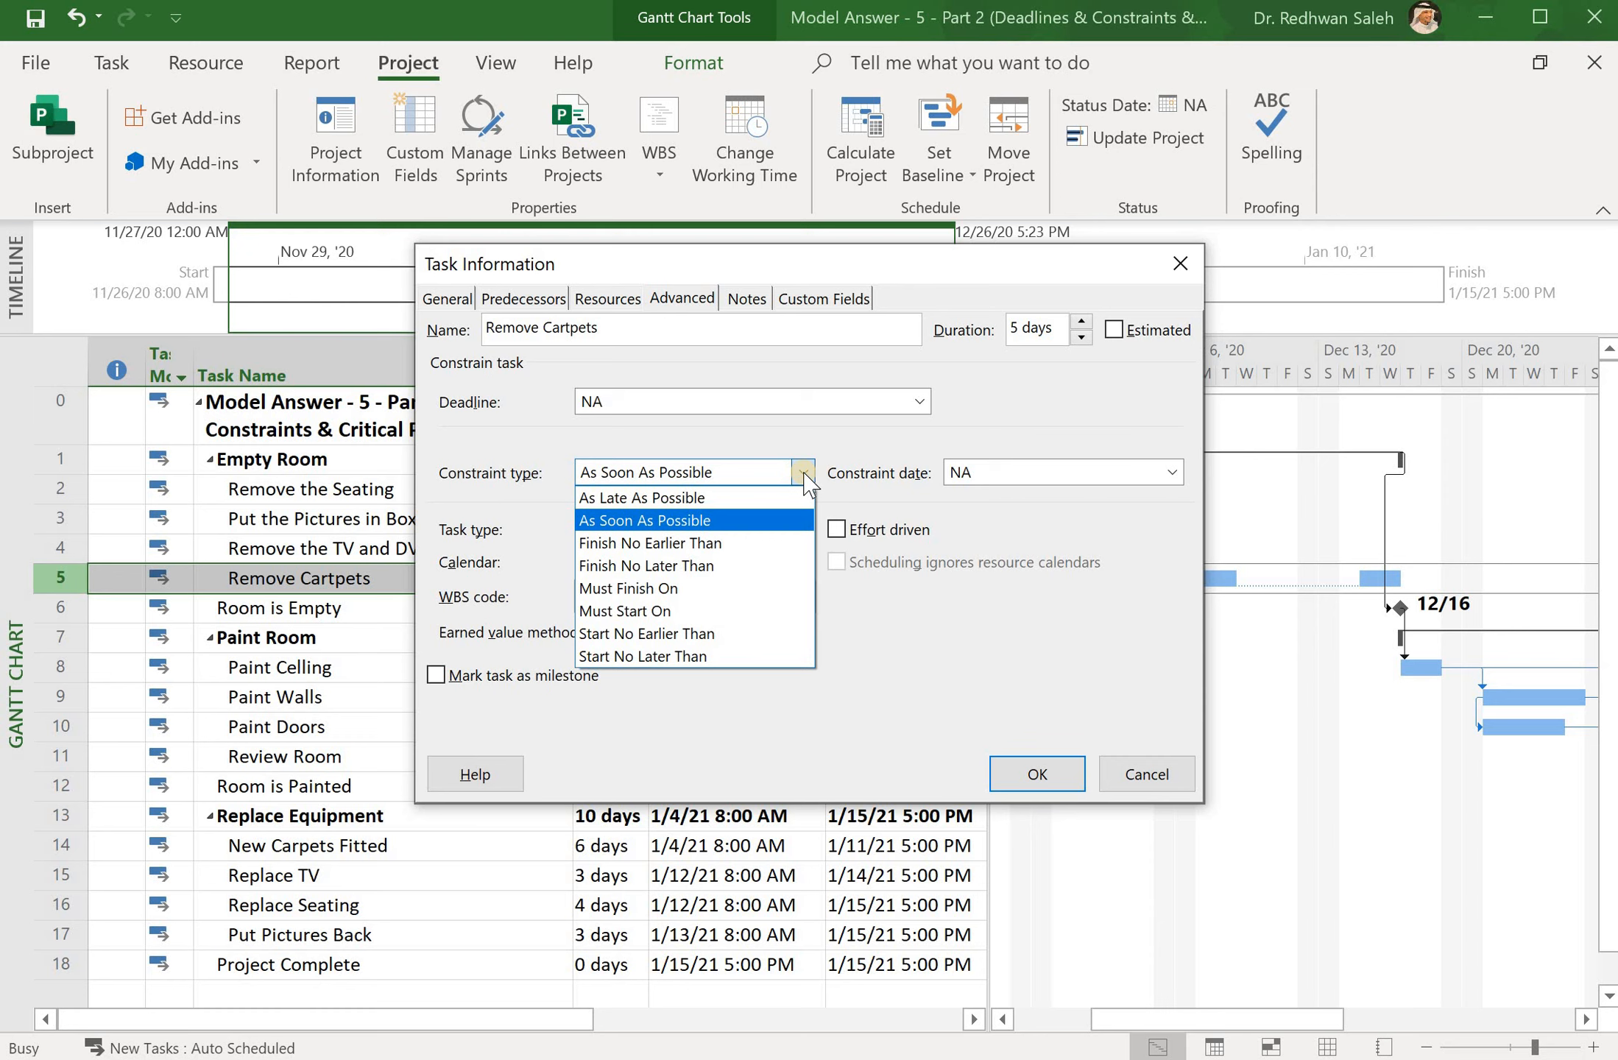
pyautogui.click(685, 614)
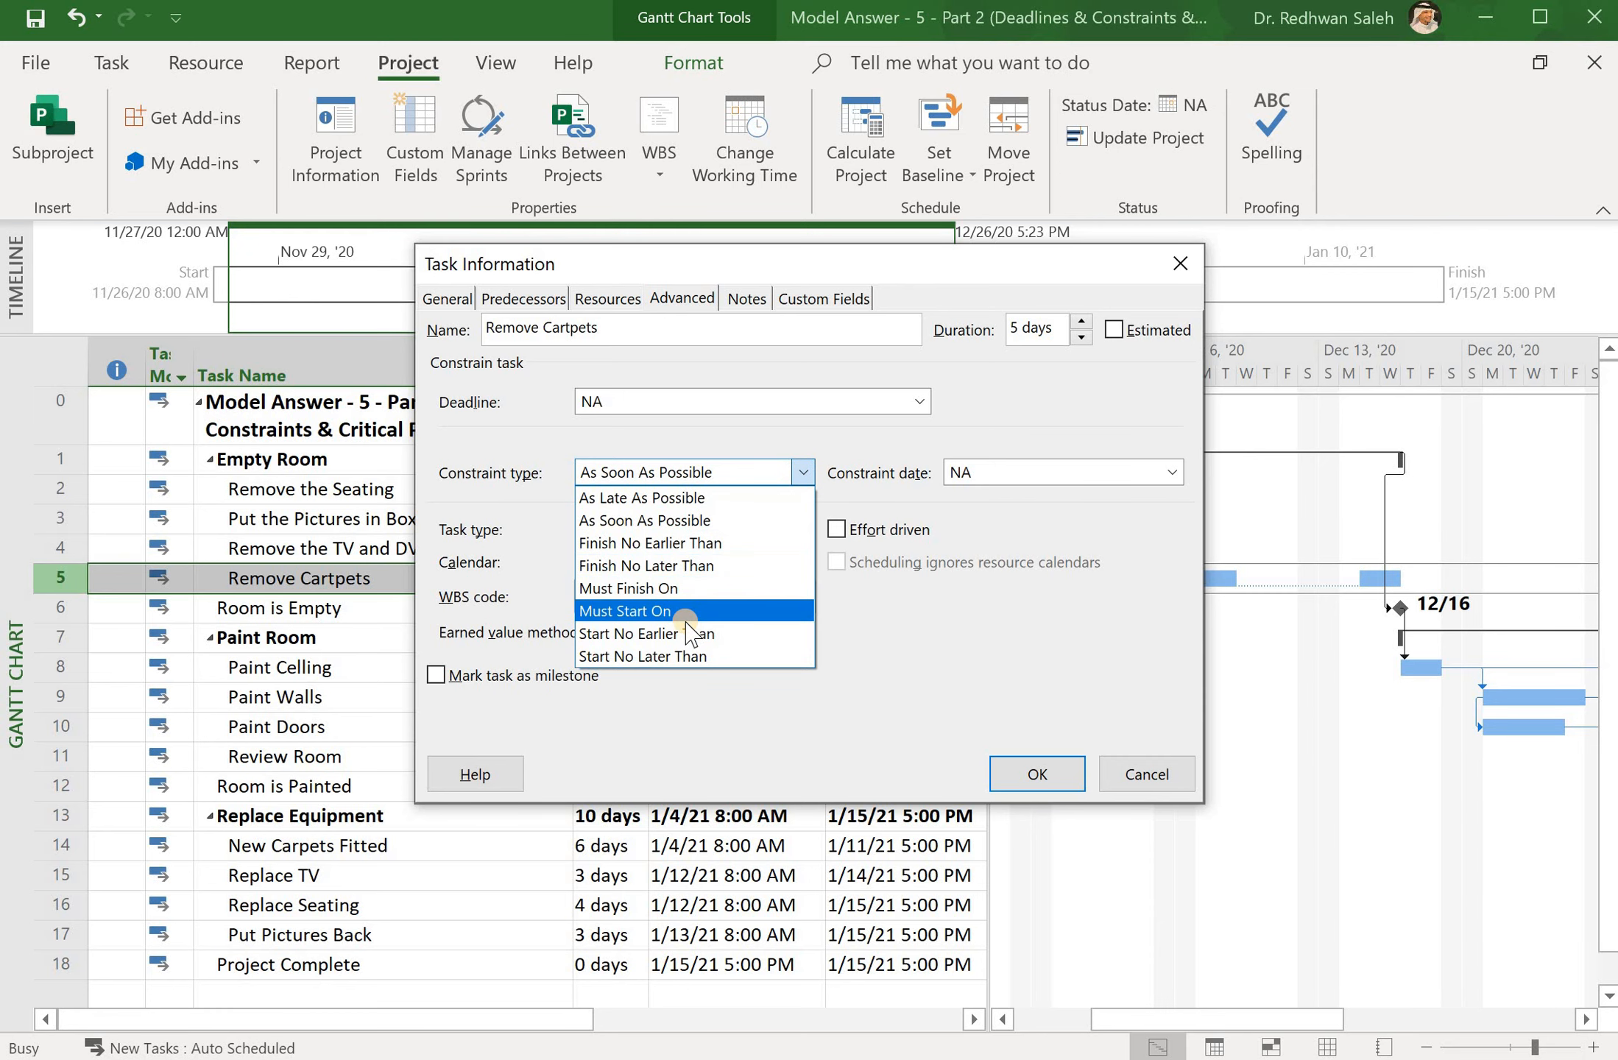
pyautogui.click(688, 633)
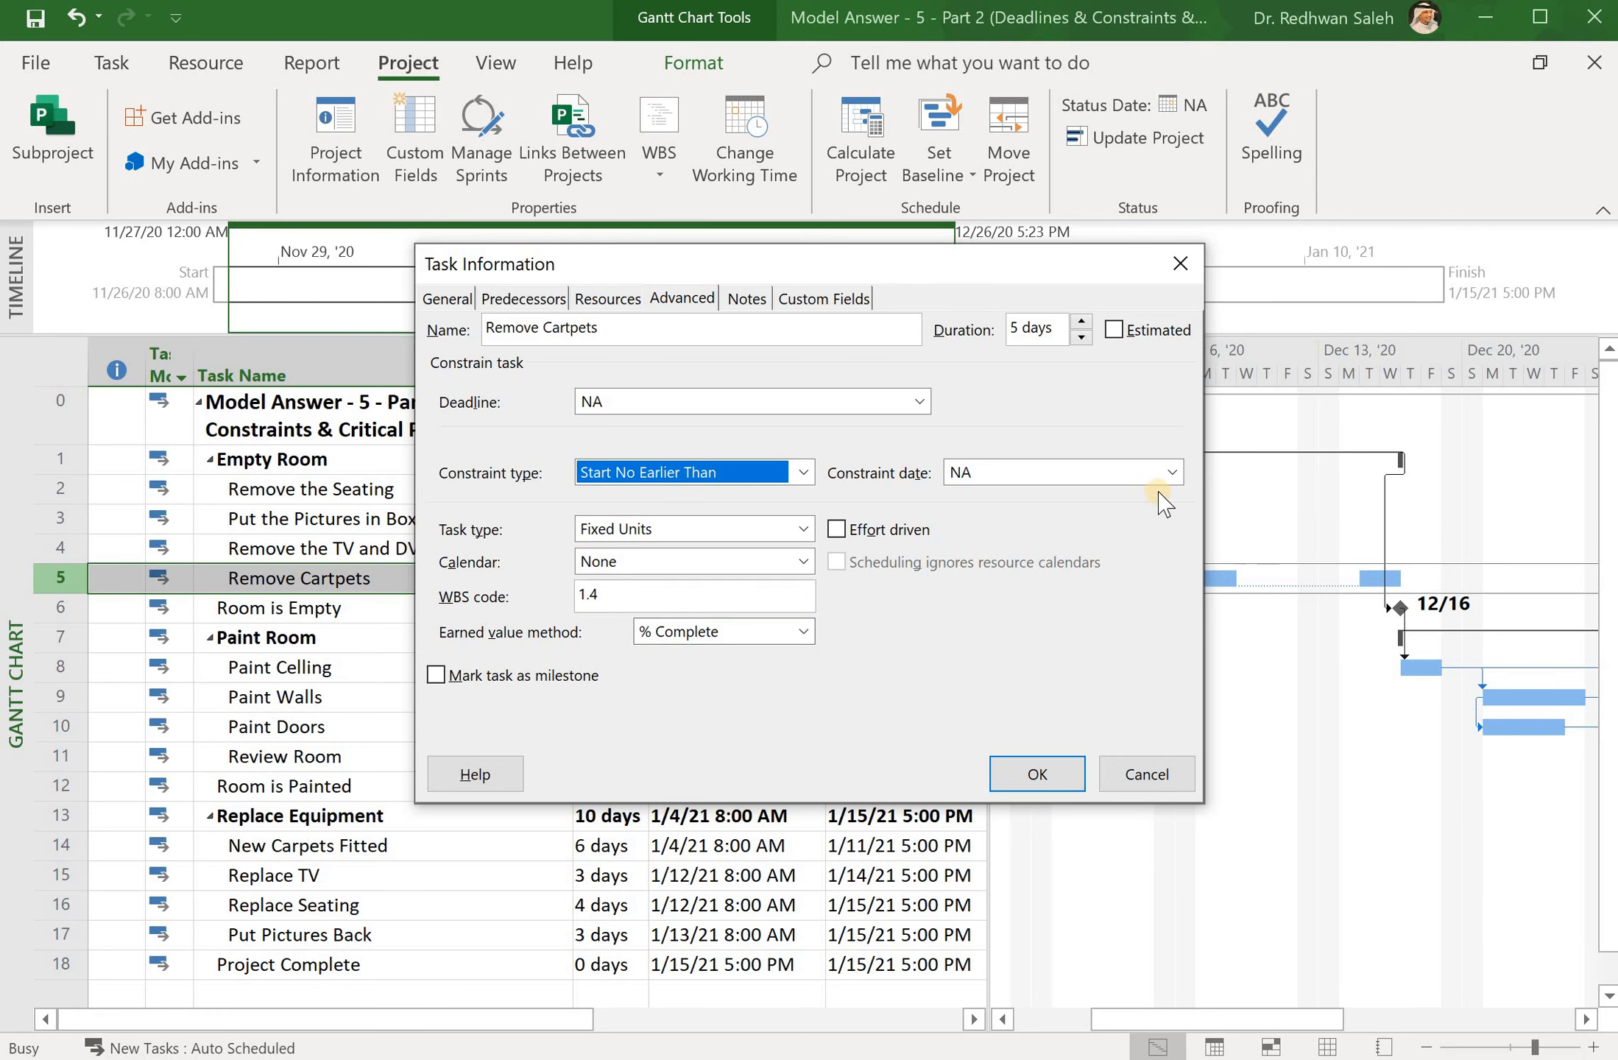
pyautogui.click(1170, 473)
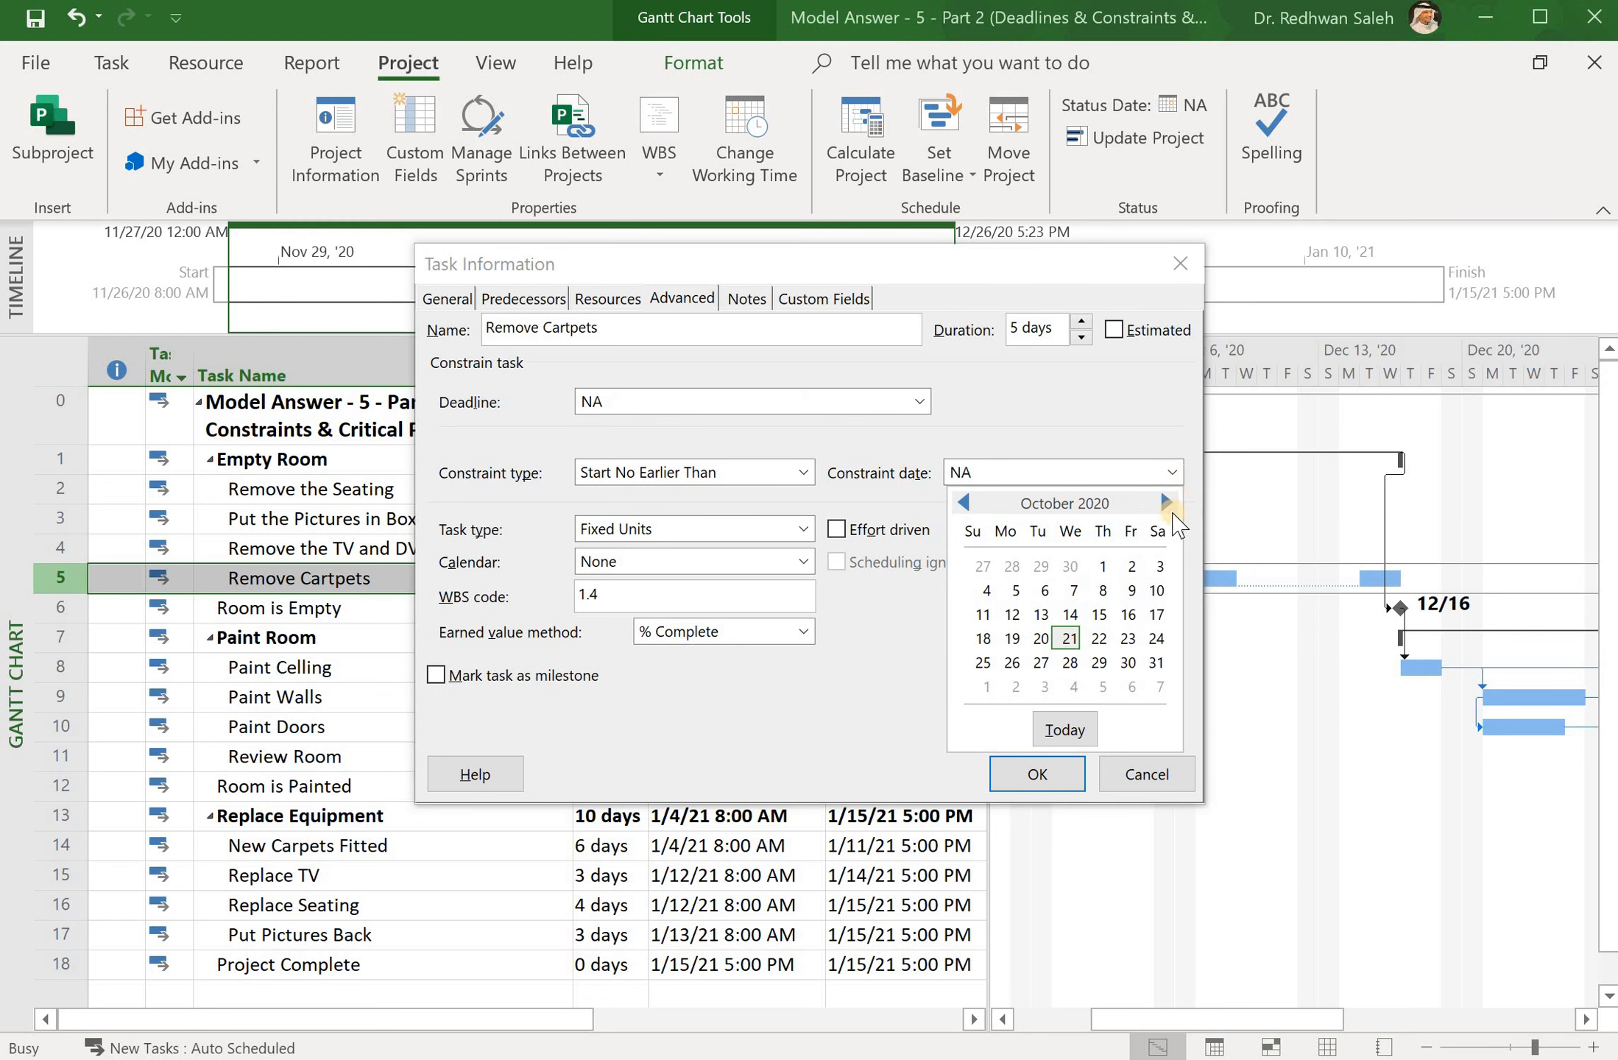
pyautogui.click(1167, 503)
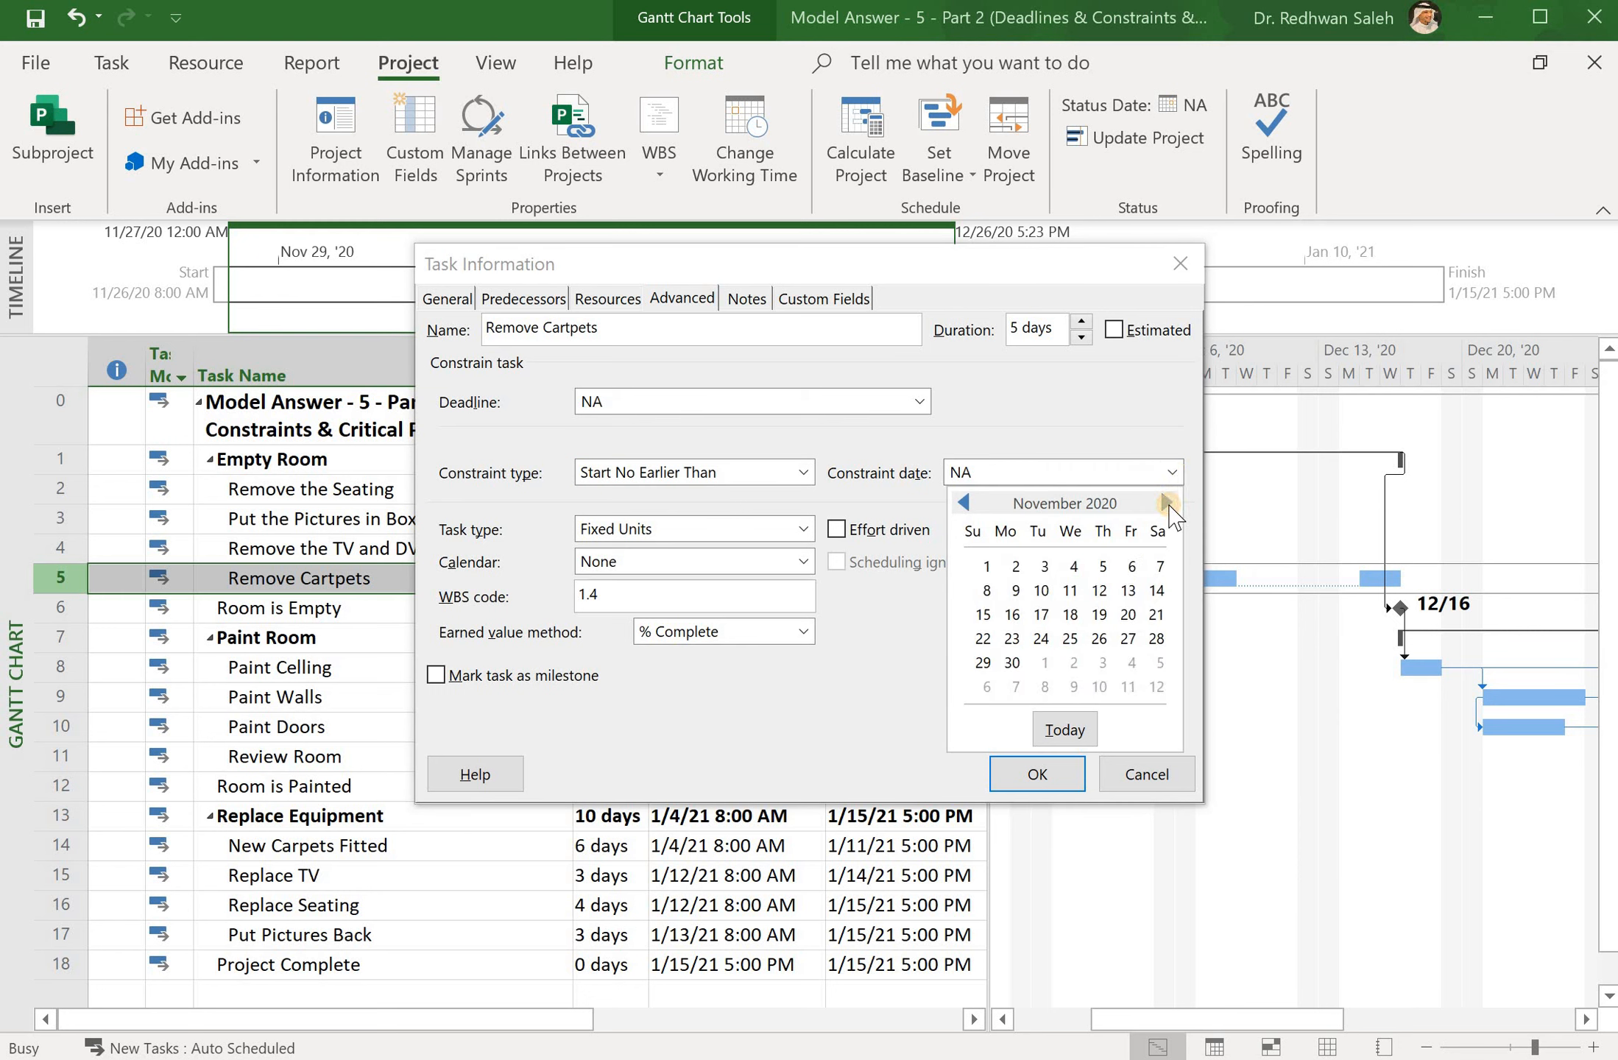
pyautogui.click(1168, 504)
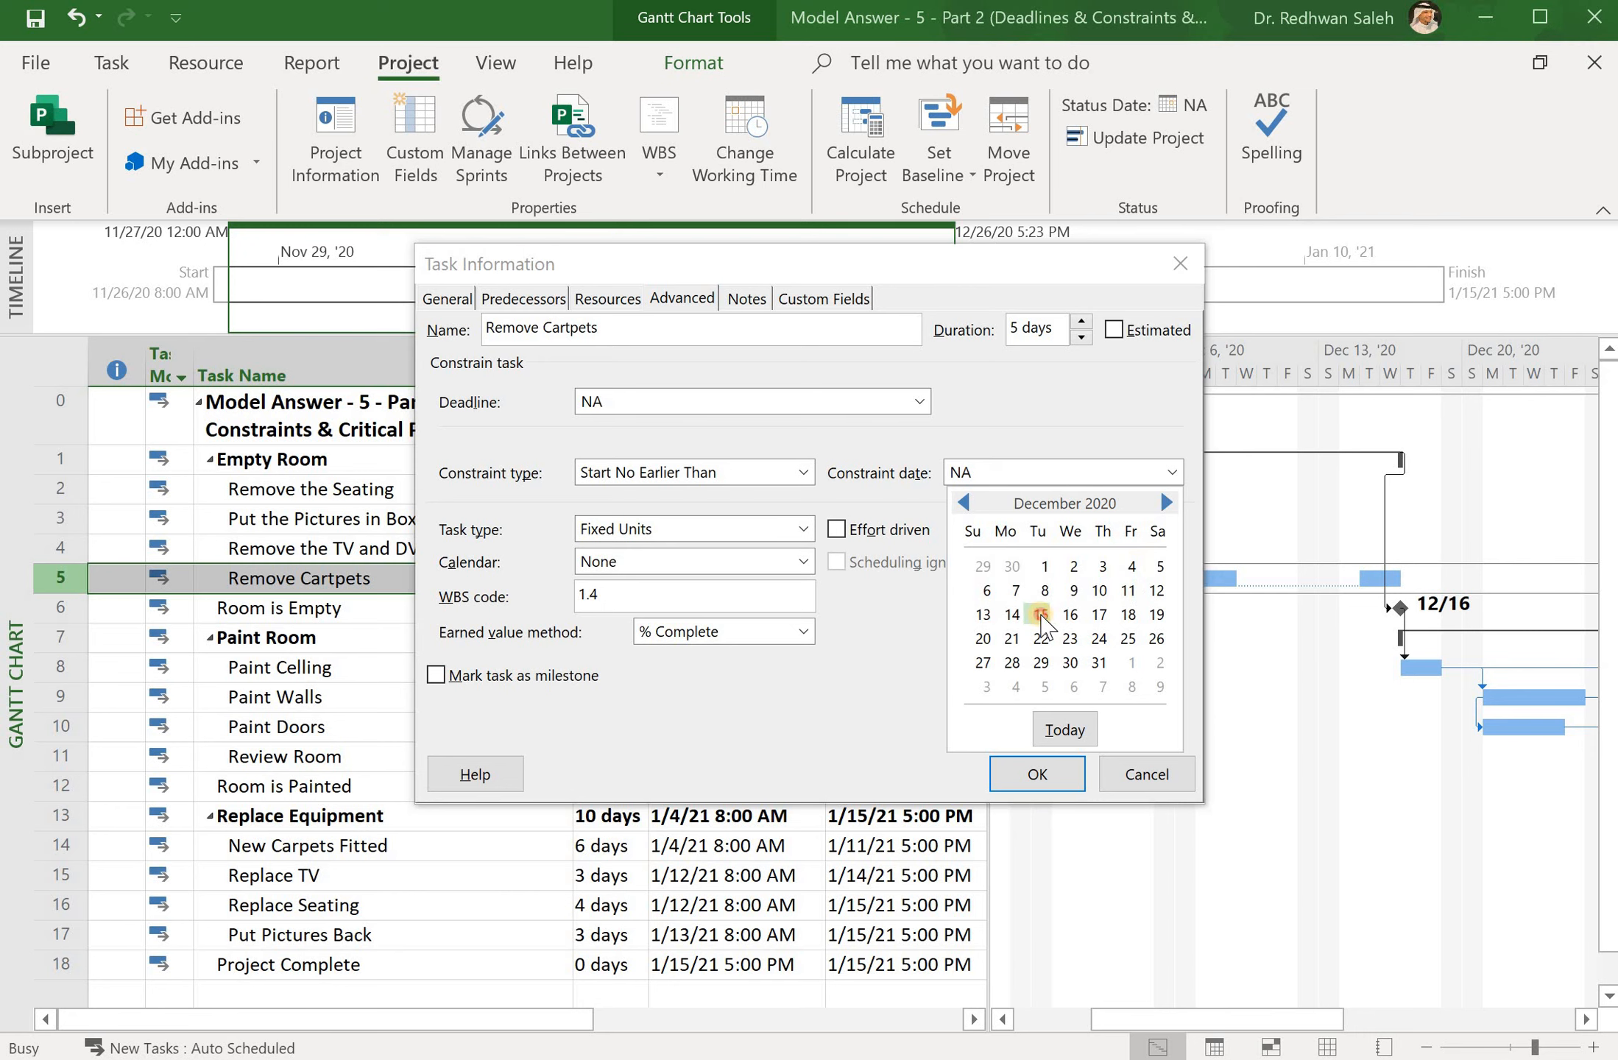
pyautogui.click(1040, 615)
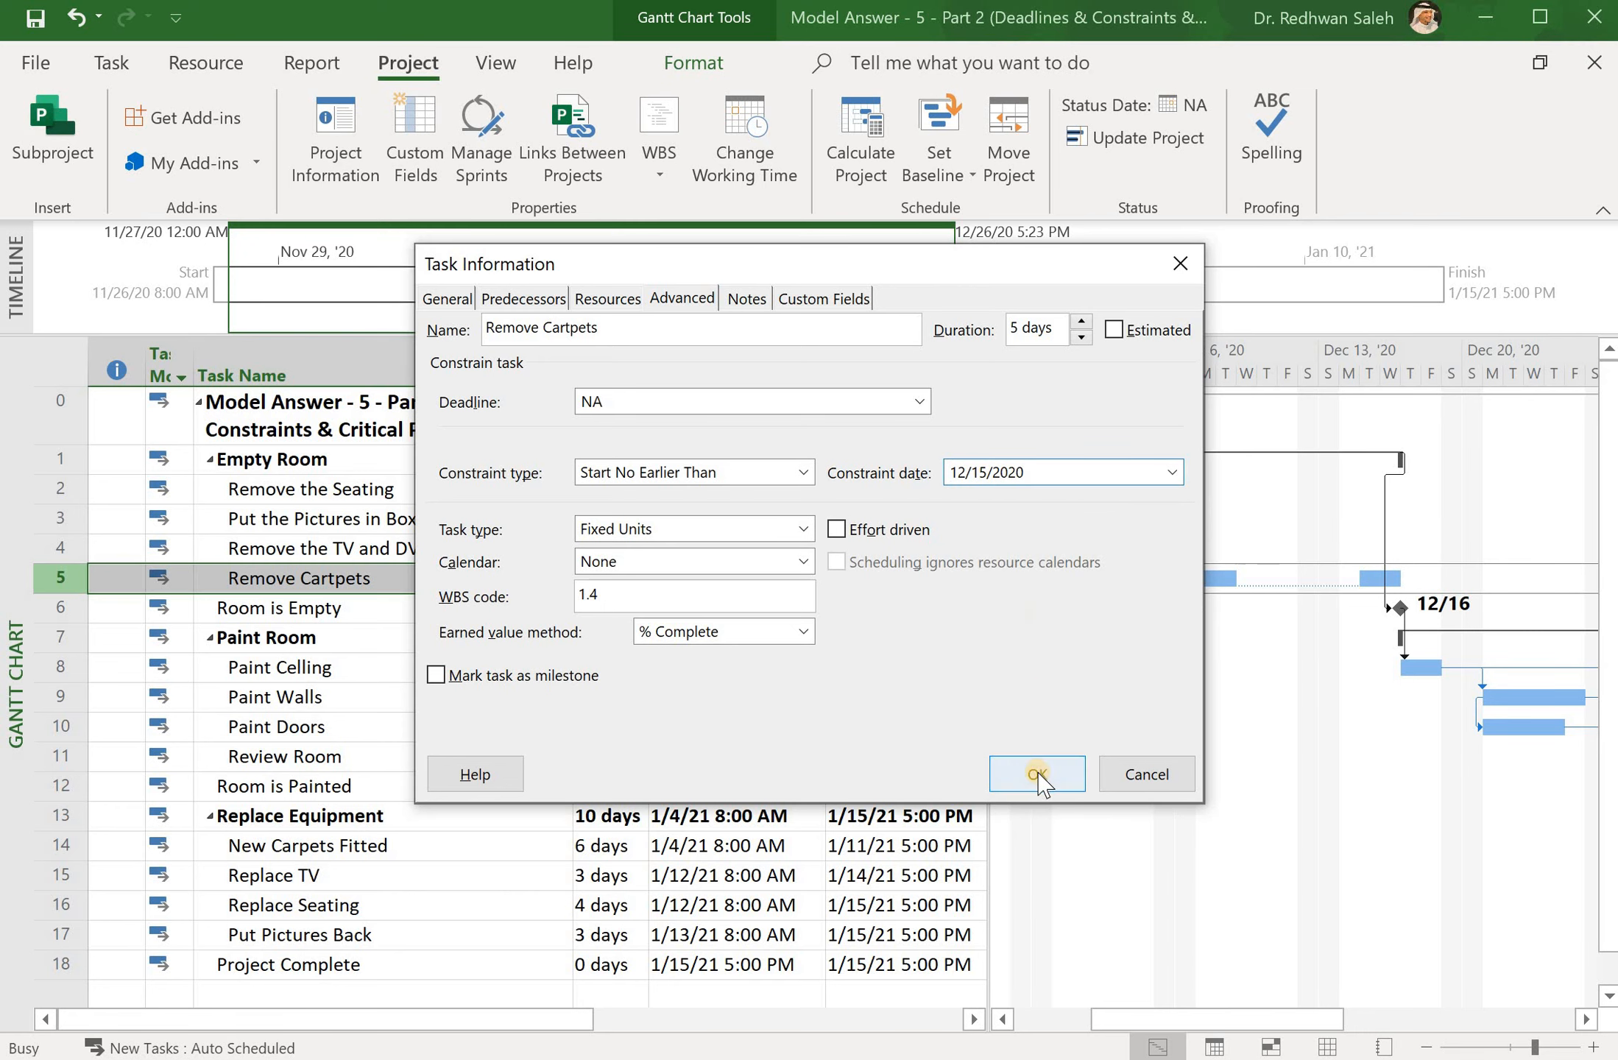
pyautogui.click(1038, 773)
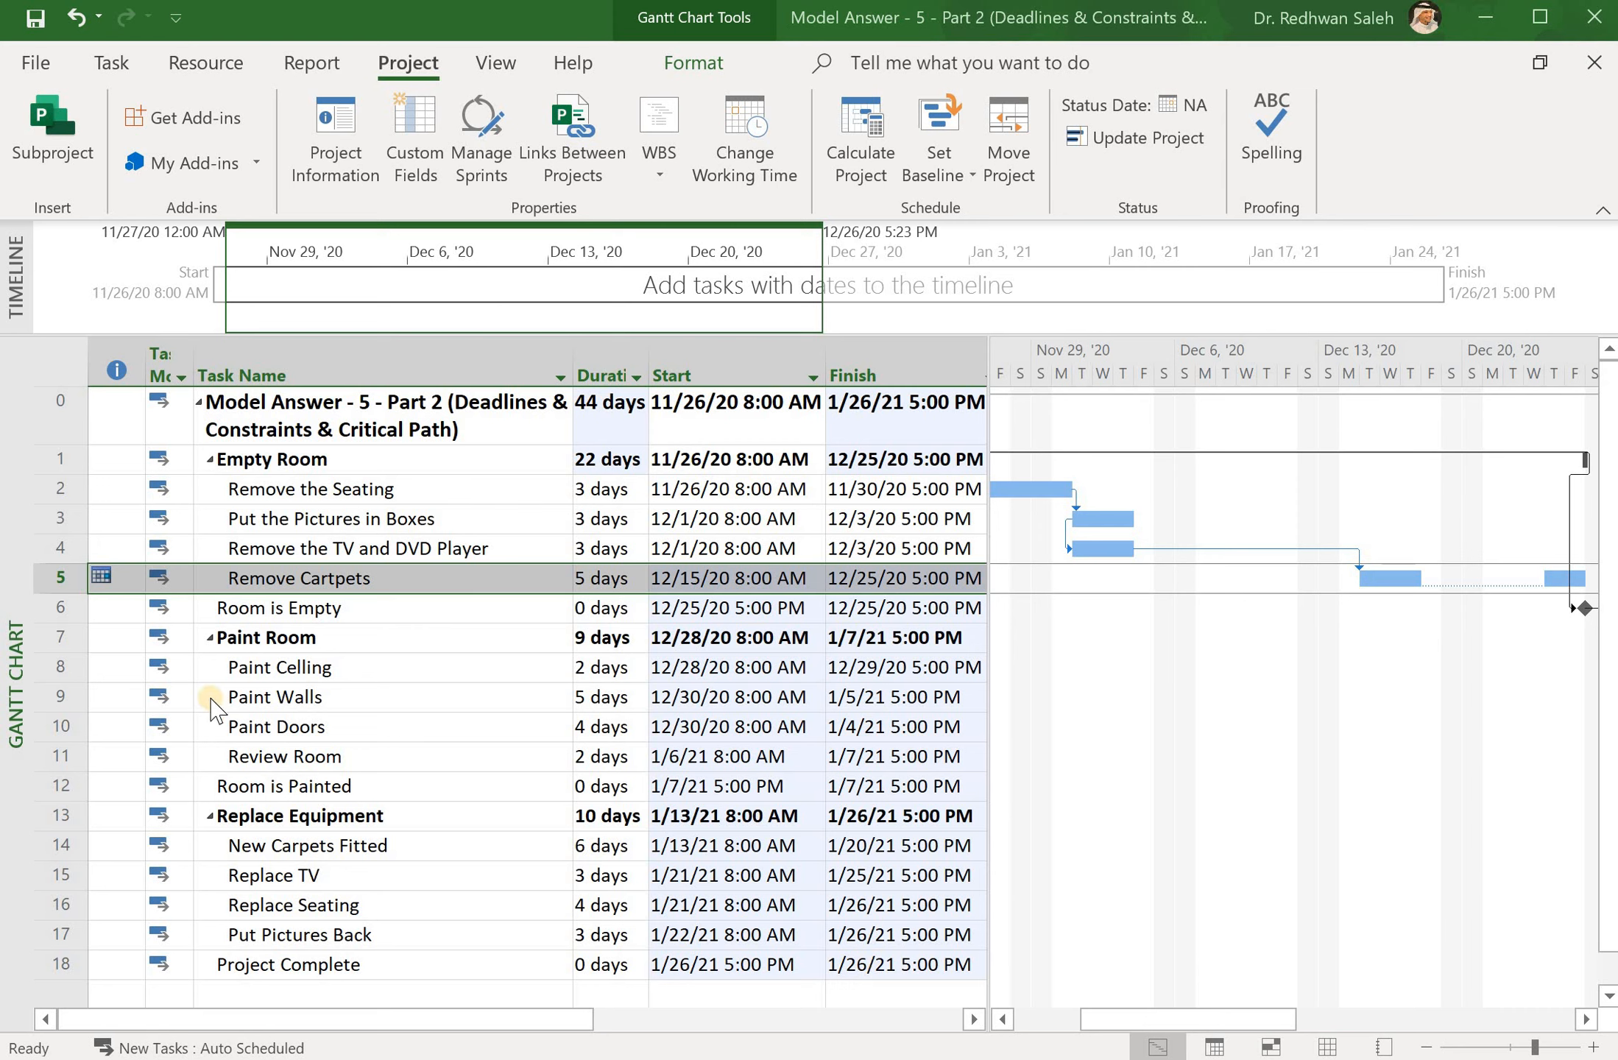
pyautogui.click(106, 583)
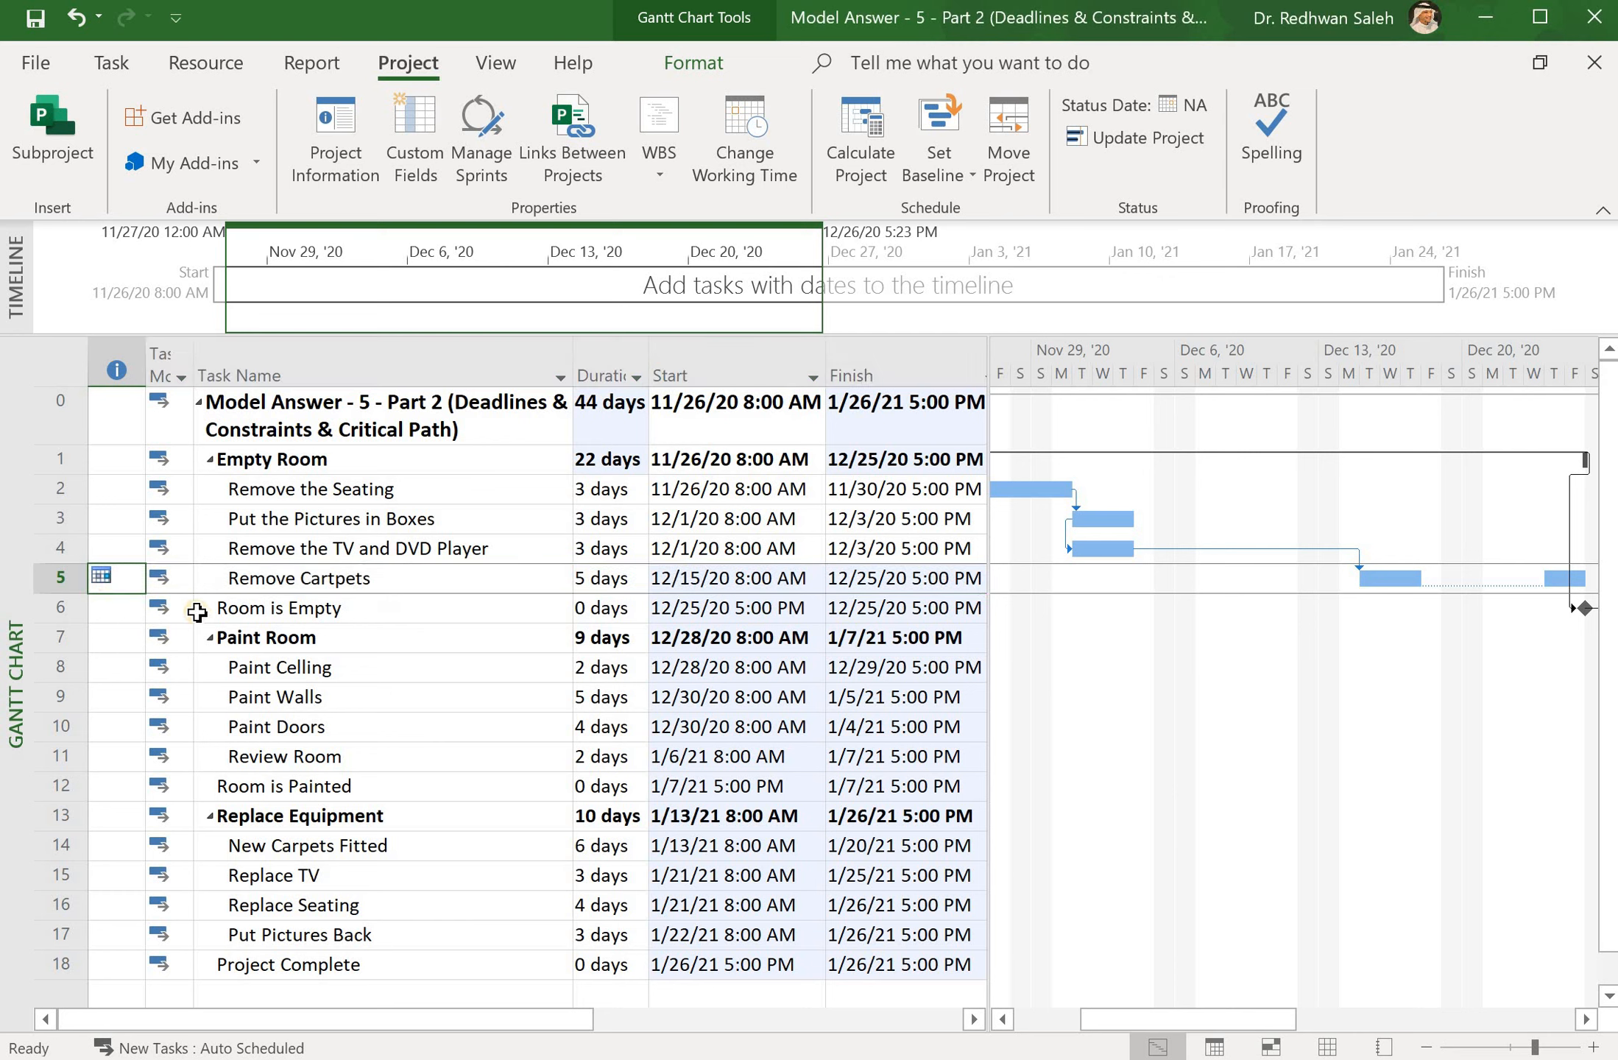
pyautogui.moveTo(107, 578)
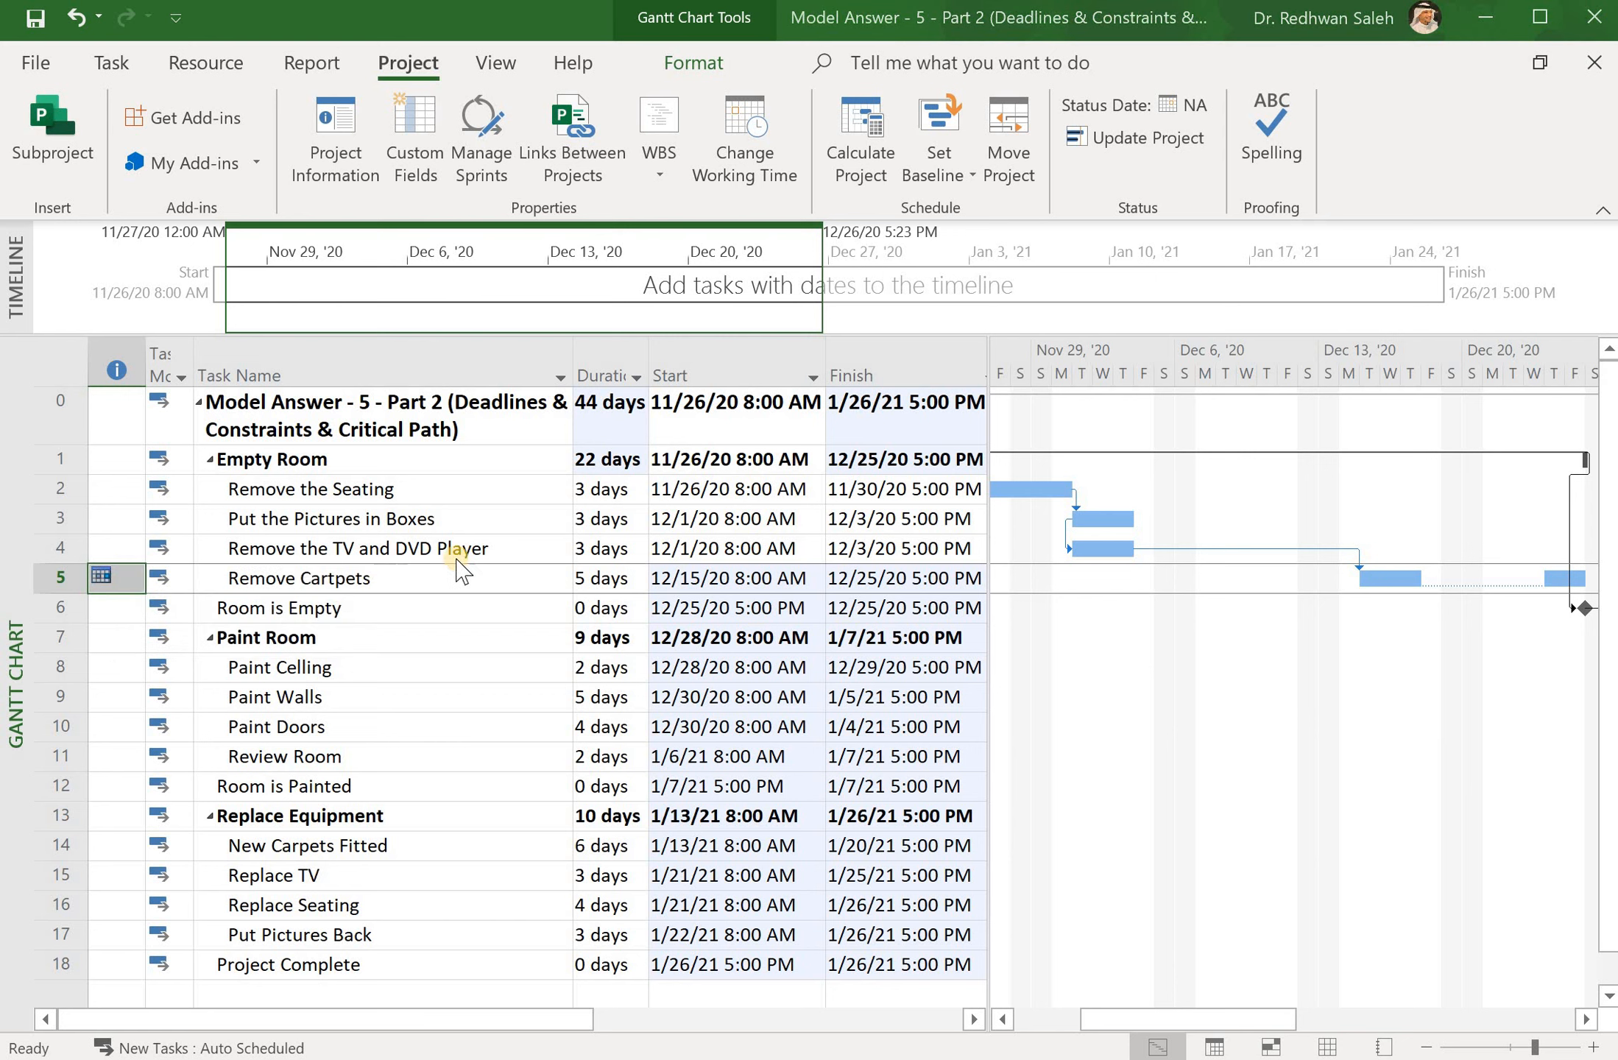
# Set the duration of the Remove the TV and DVD Player task to 5 days and examine the Gantt bars
pyautogui.click(602, 548)
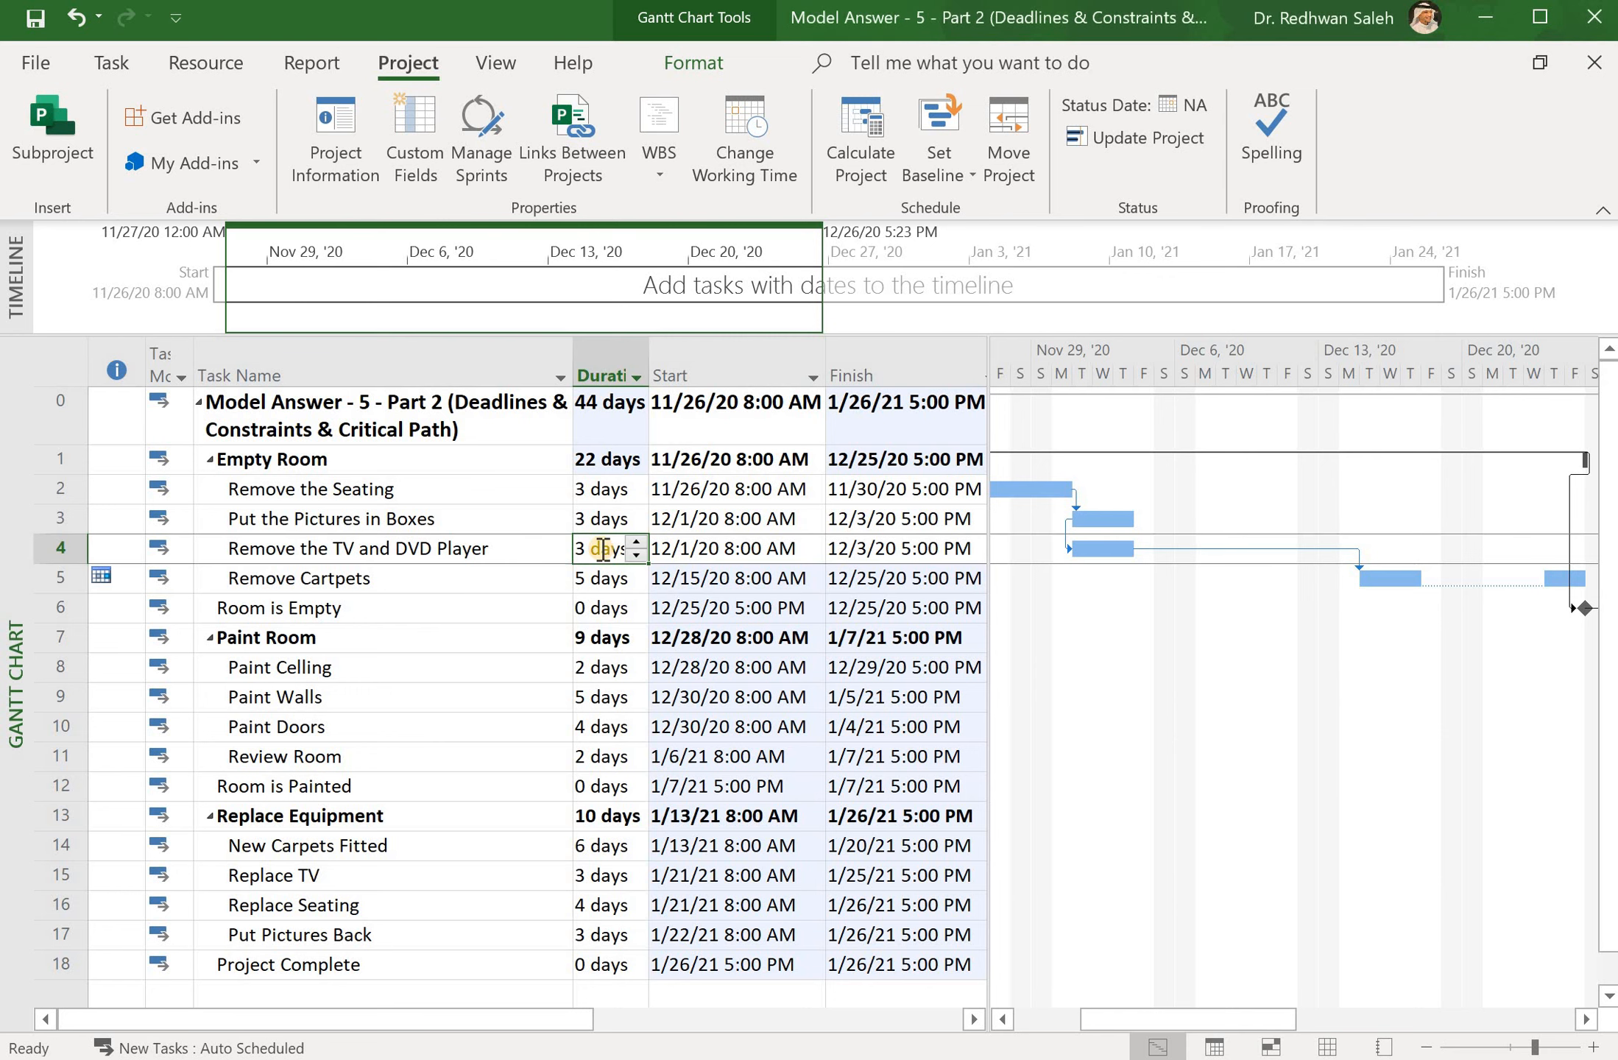
pyautogui.write('5')
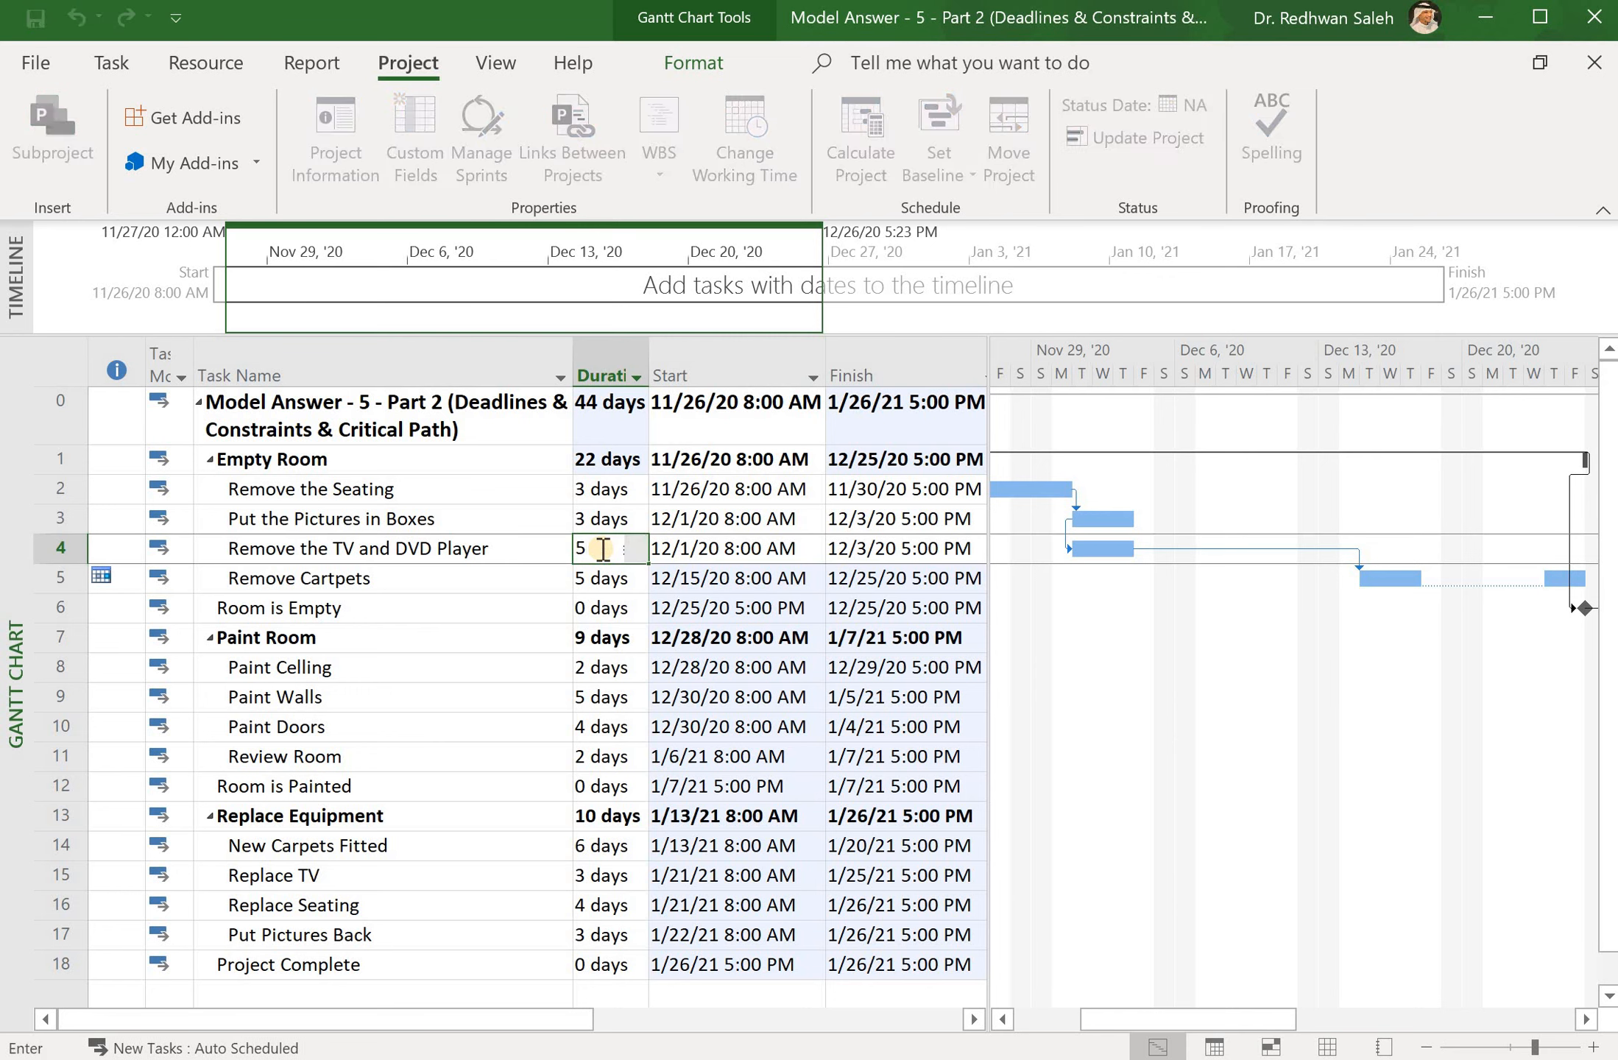
pyautogui.press('Return')
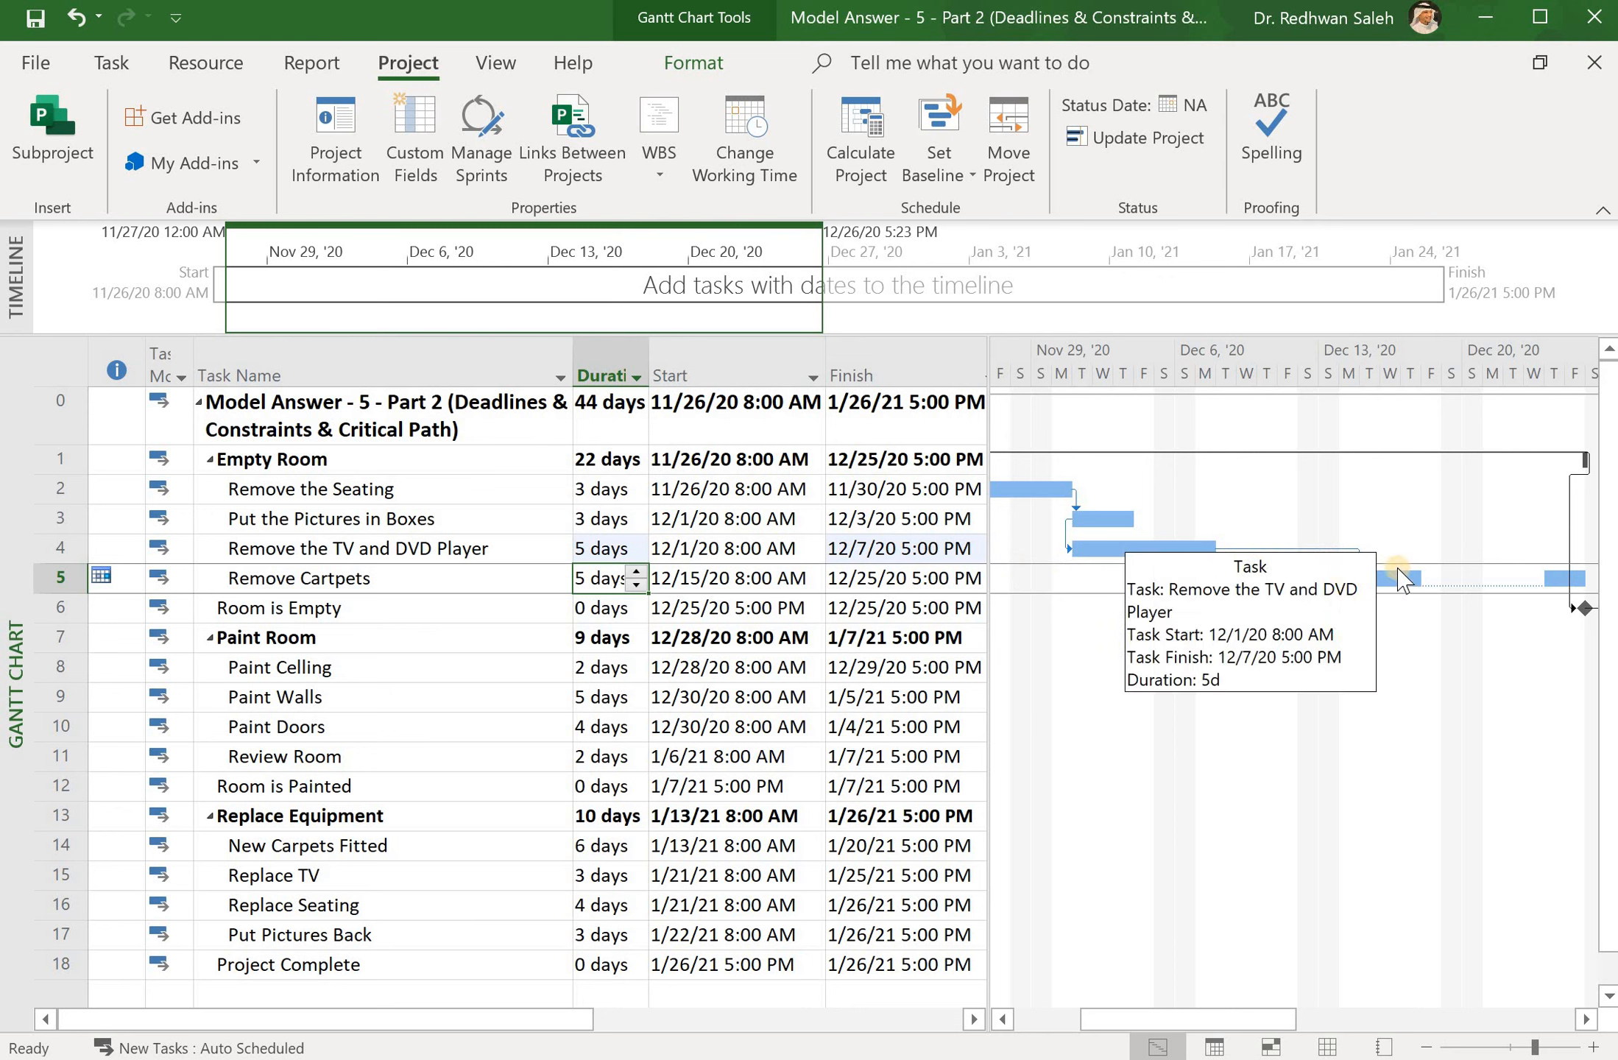
pyautogui.doubleClick(1257, 817)
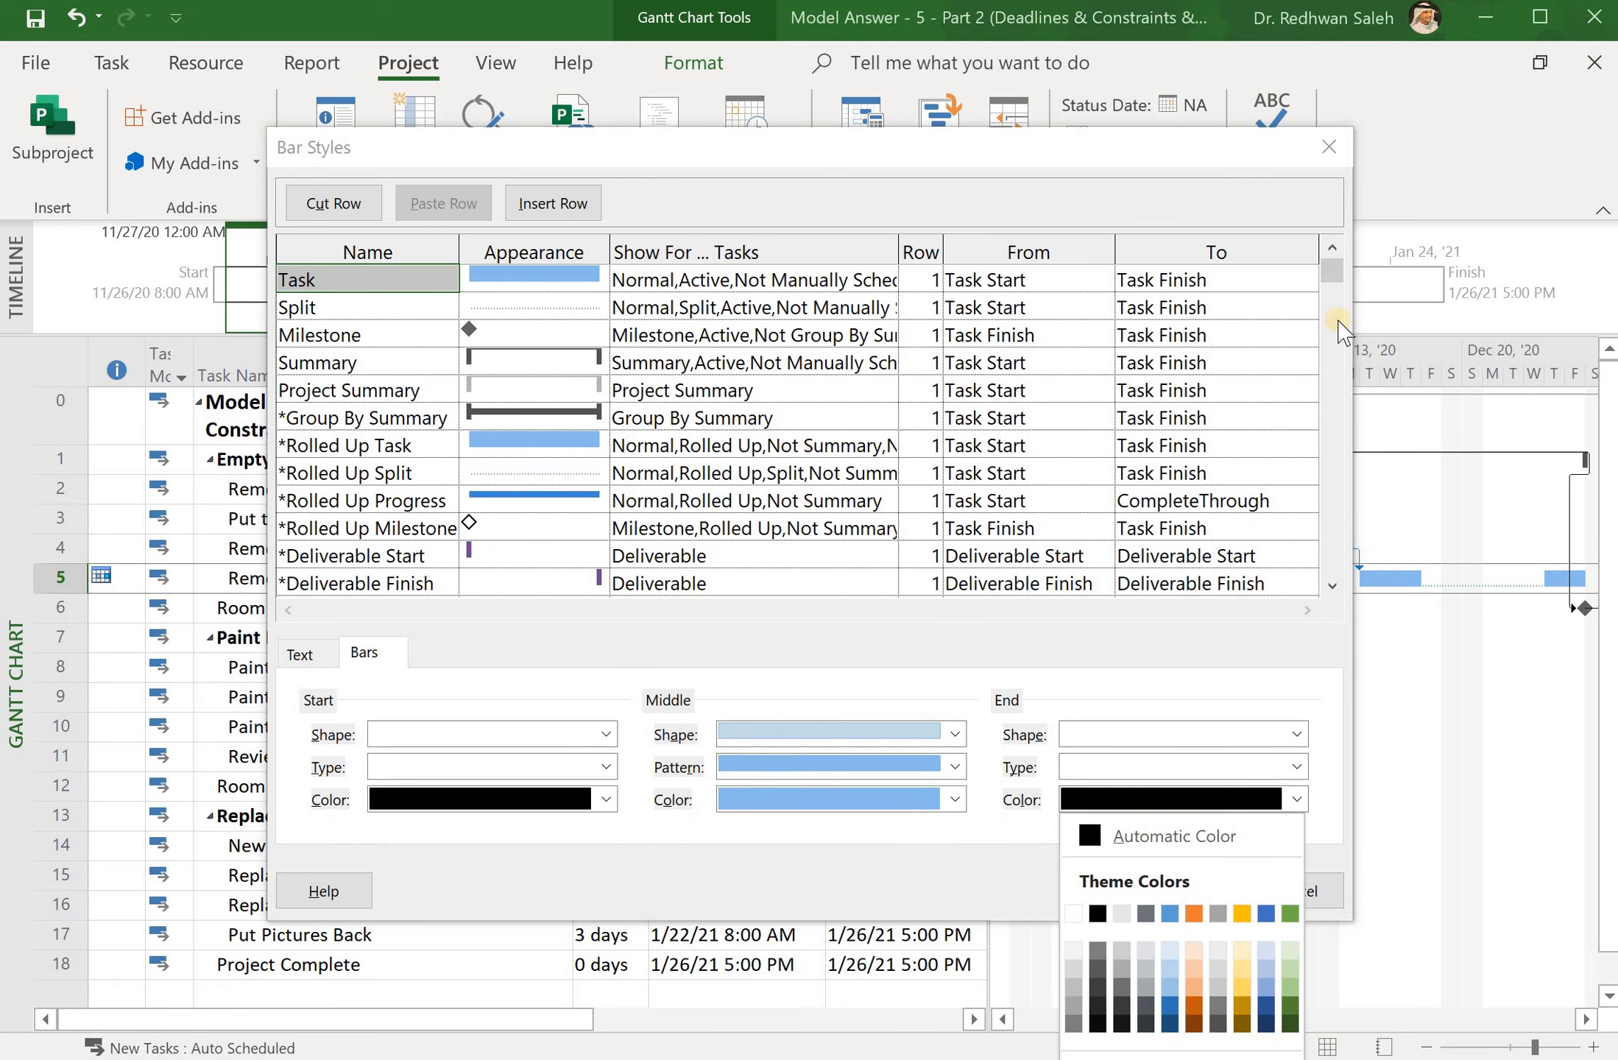
pyautogui.click(1331, 149)
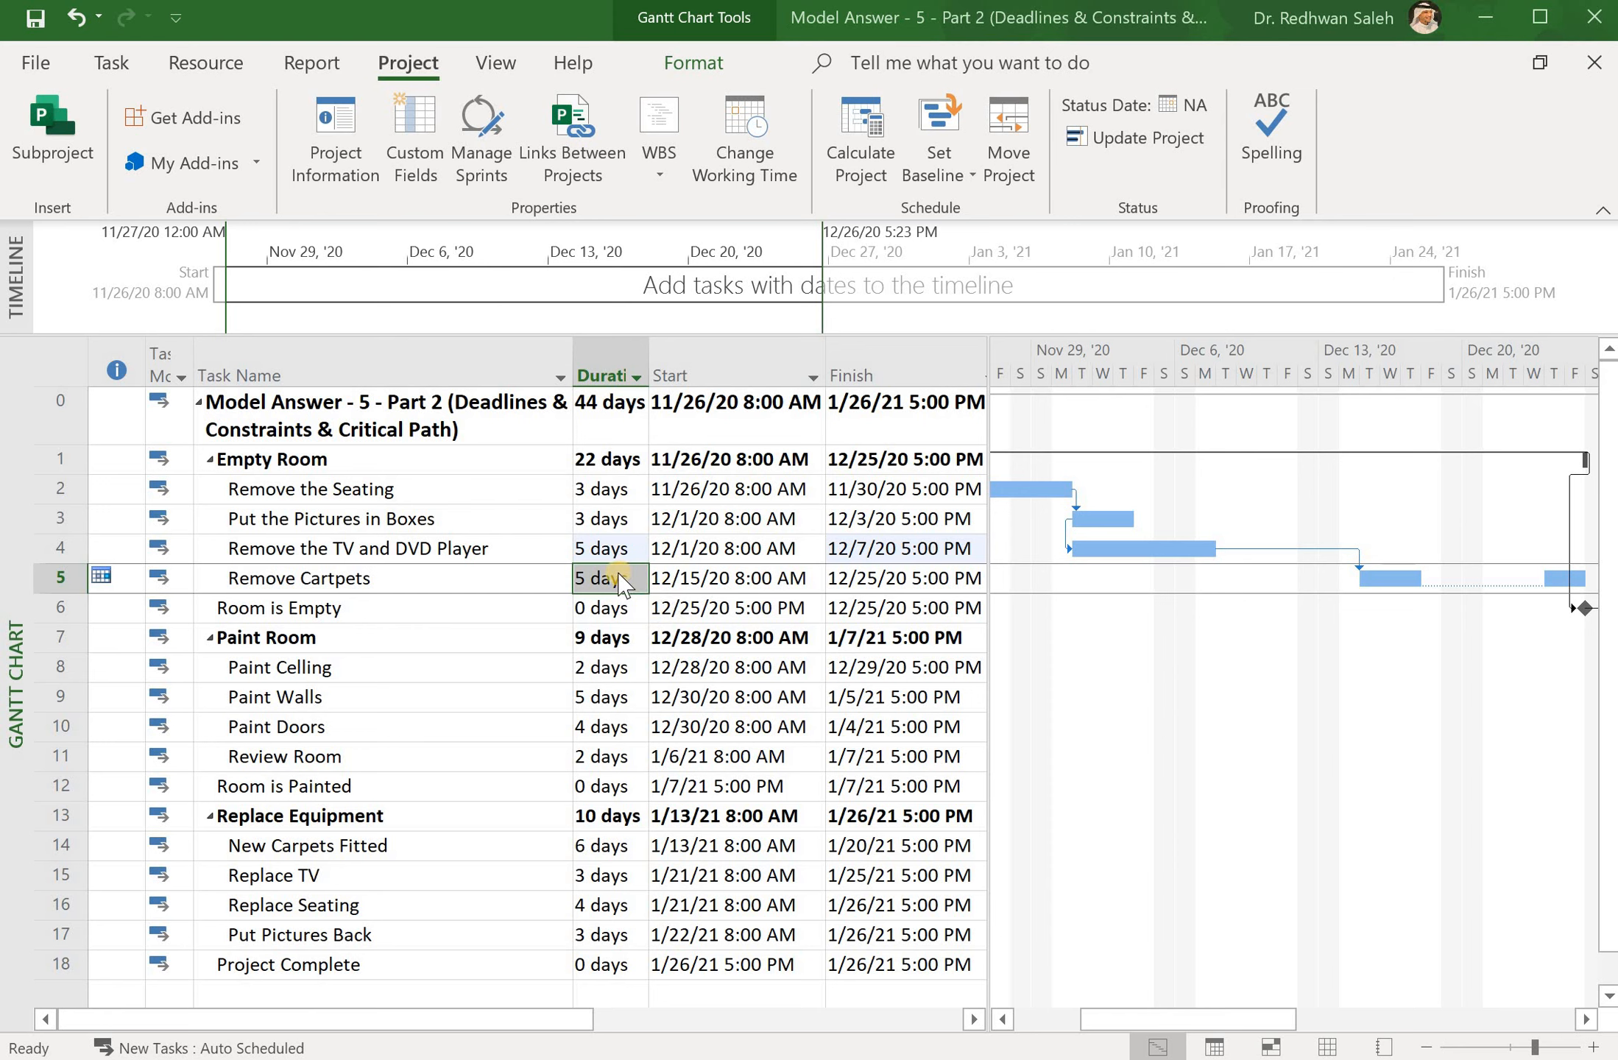
# Set the duration of the Remove the TV and DVD Player task to 12 days to test the successor's constraint
pyautogui.click(592, 539)
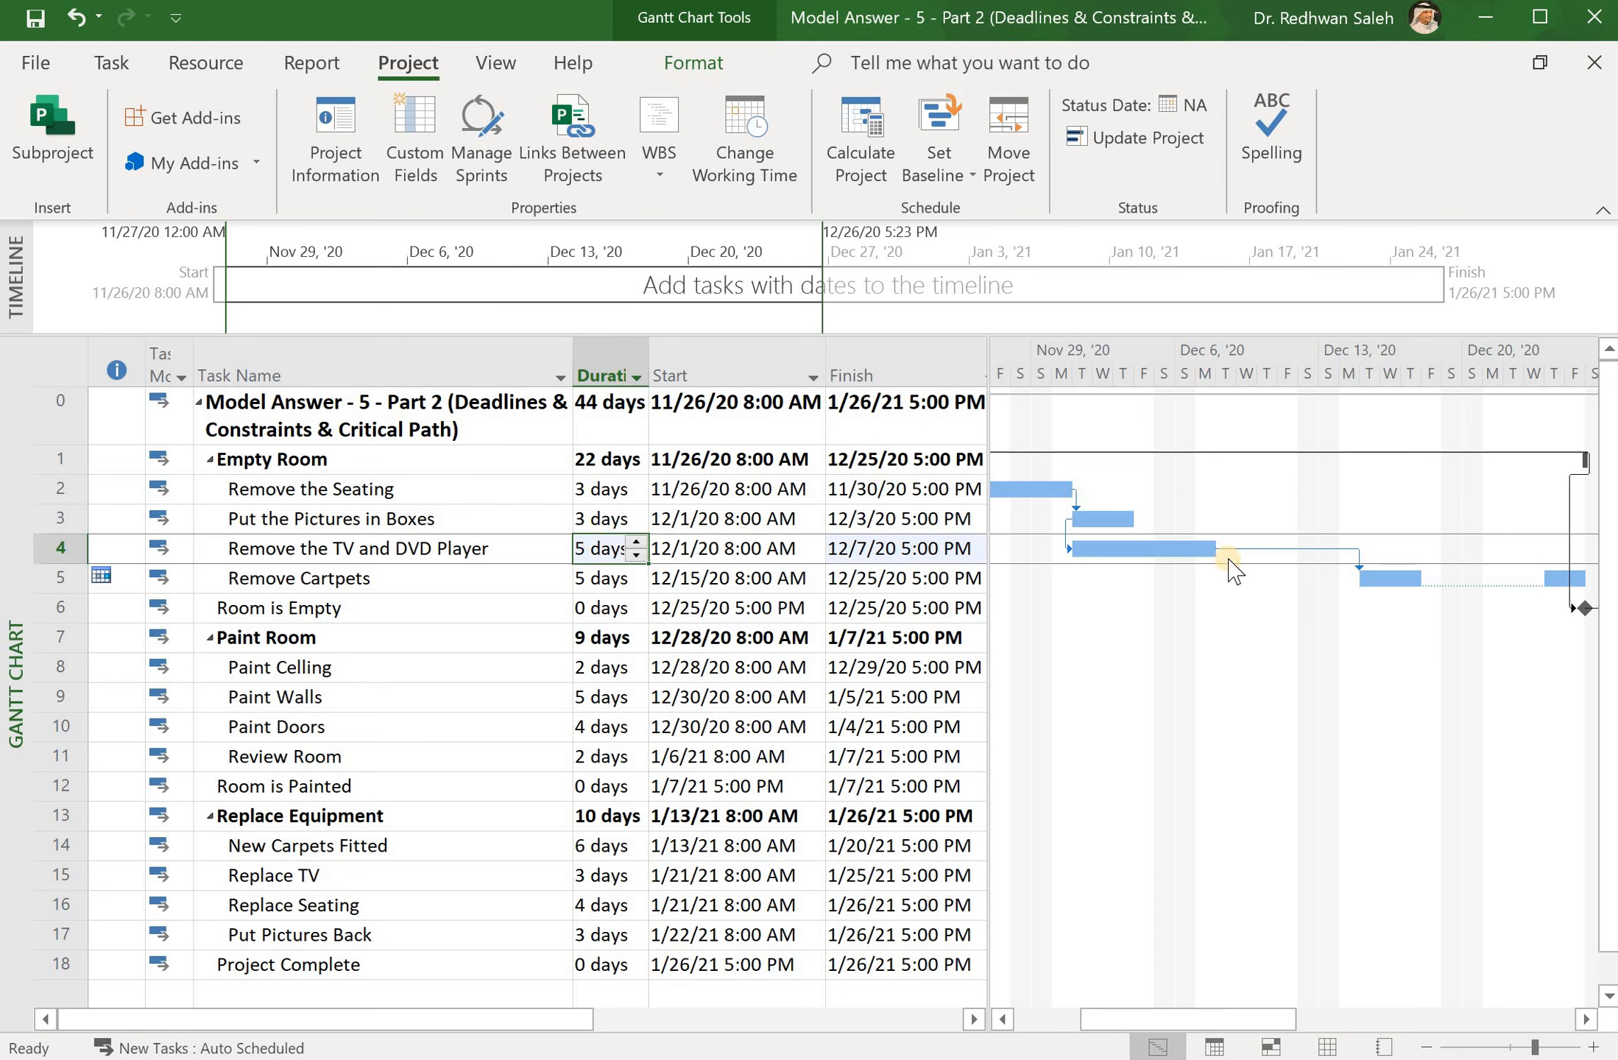
pyautogui.moveTo(1213, 548)
pyautogui.write('12')
pyautogui.press('Return')
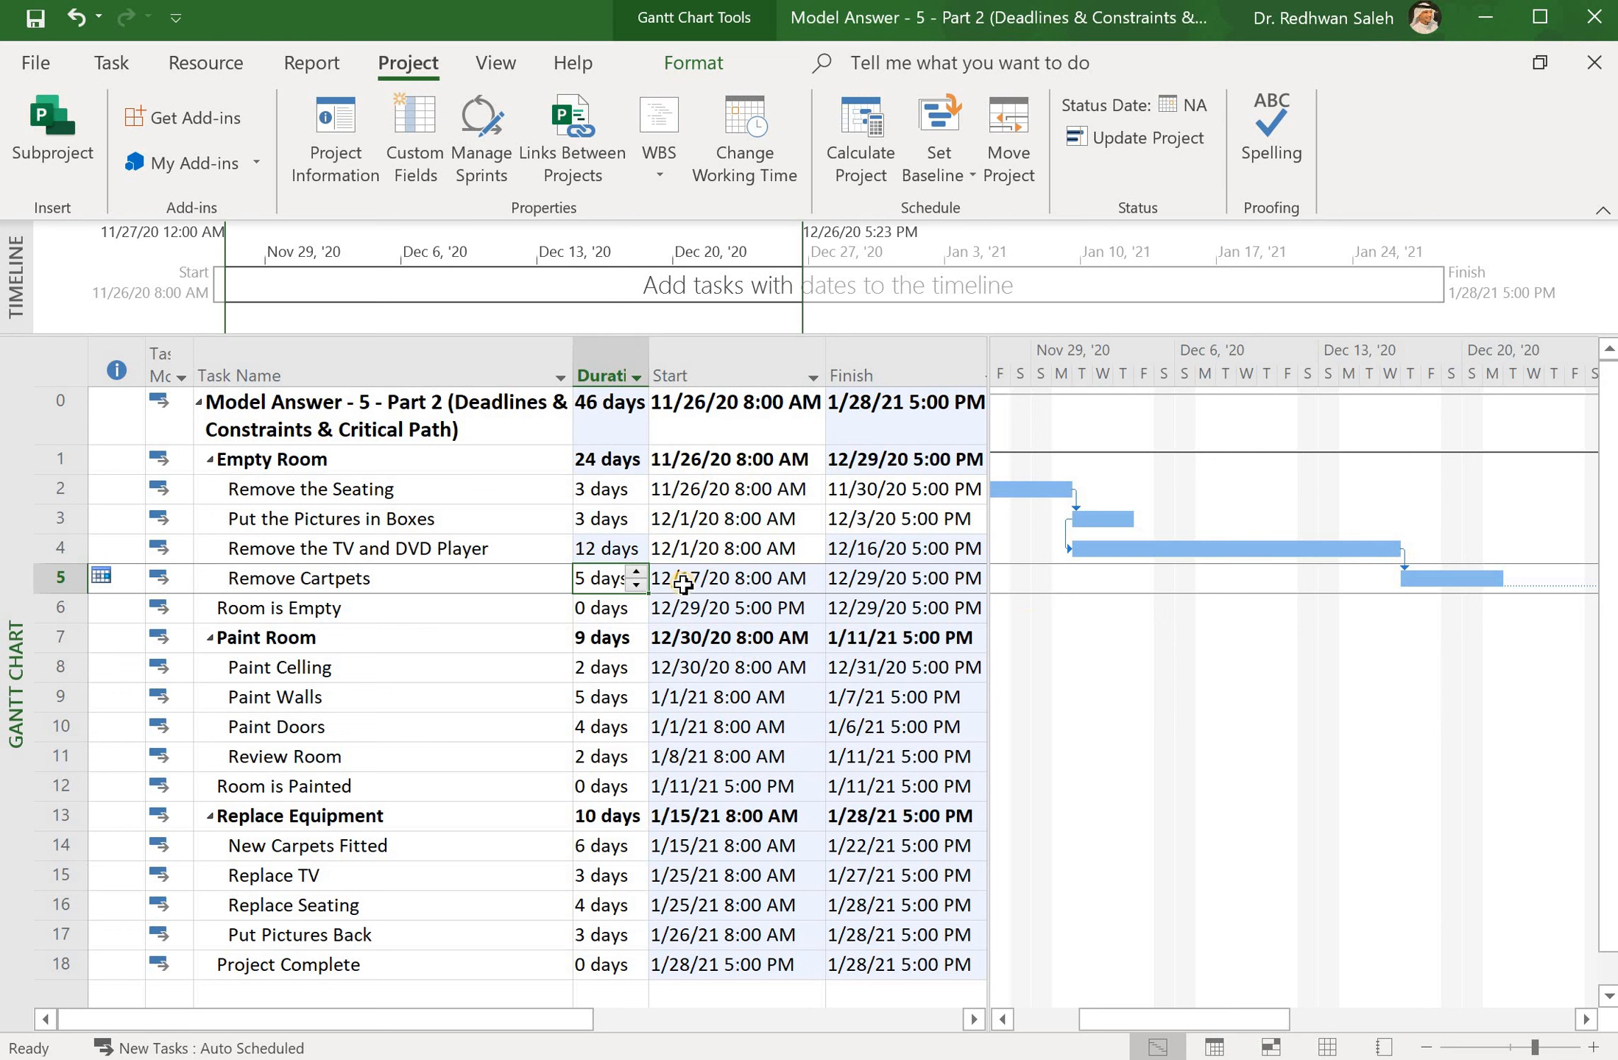
# Reduce the duration of the Remove the TV and DVD Player task to 10 days
pyautogui.click(595, 549)
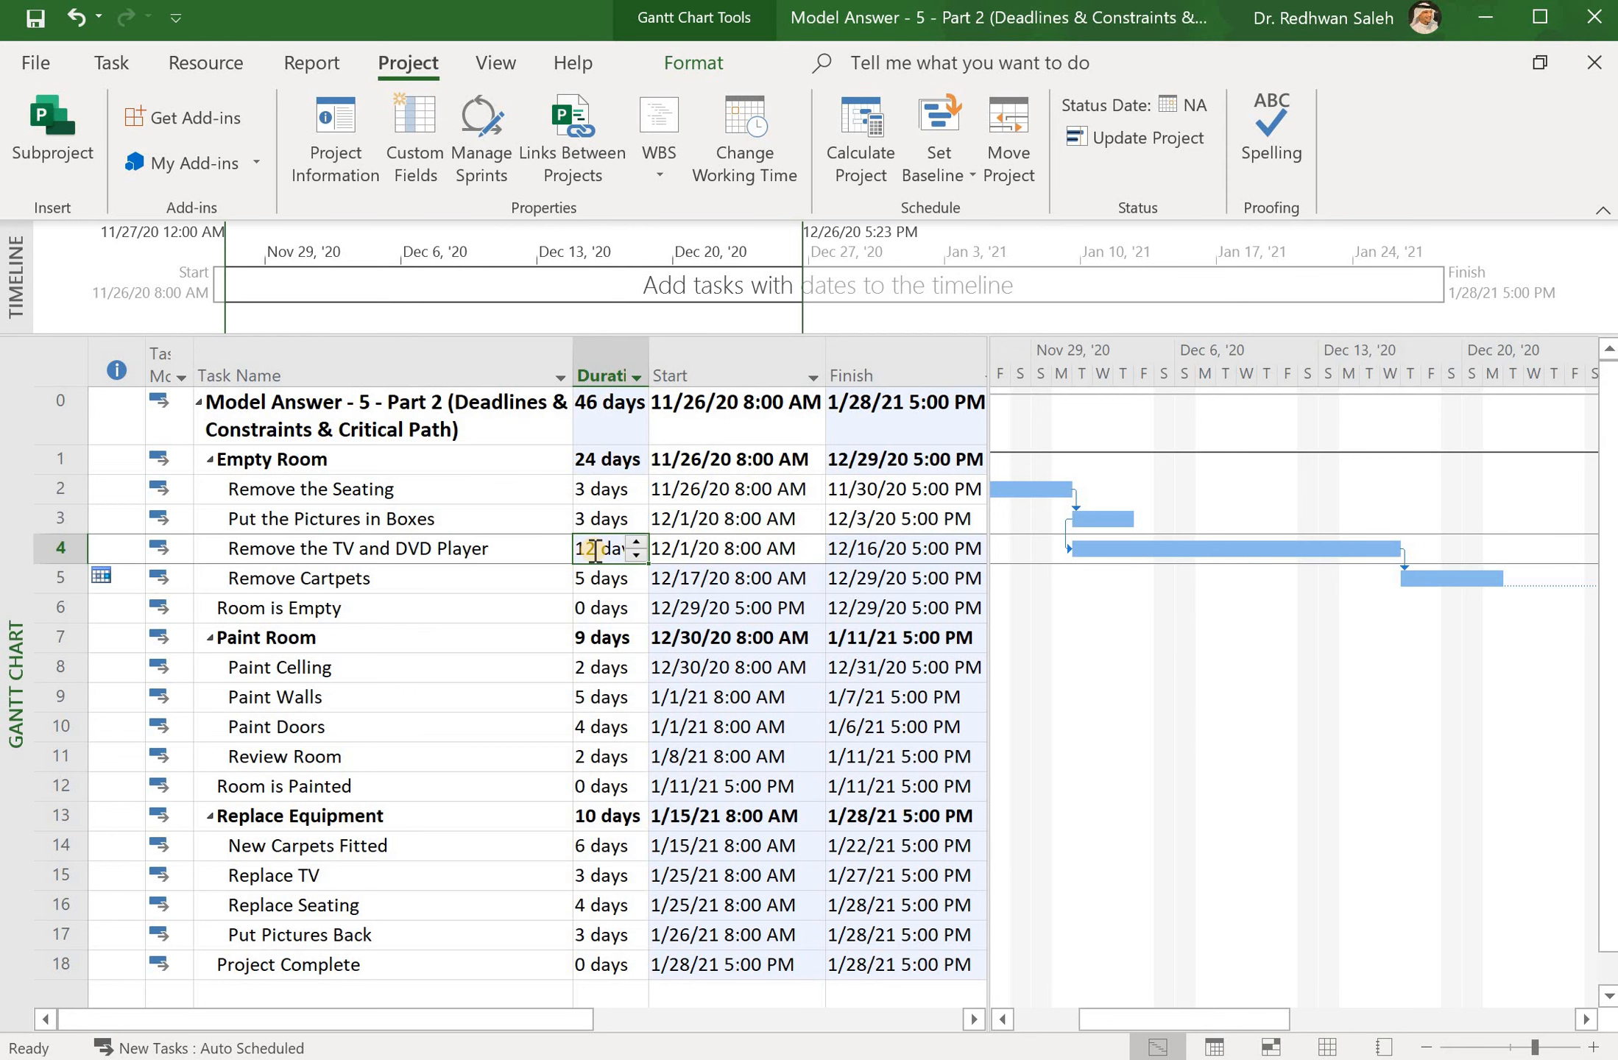
pyautogui.write('10')
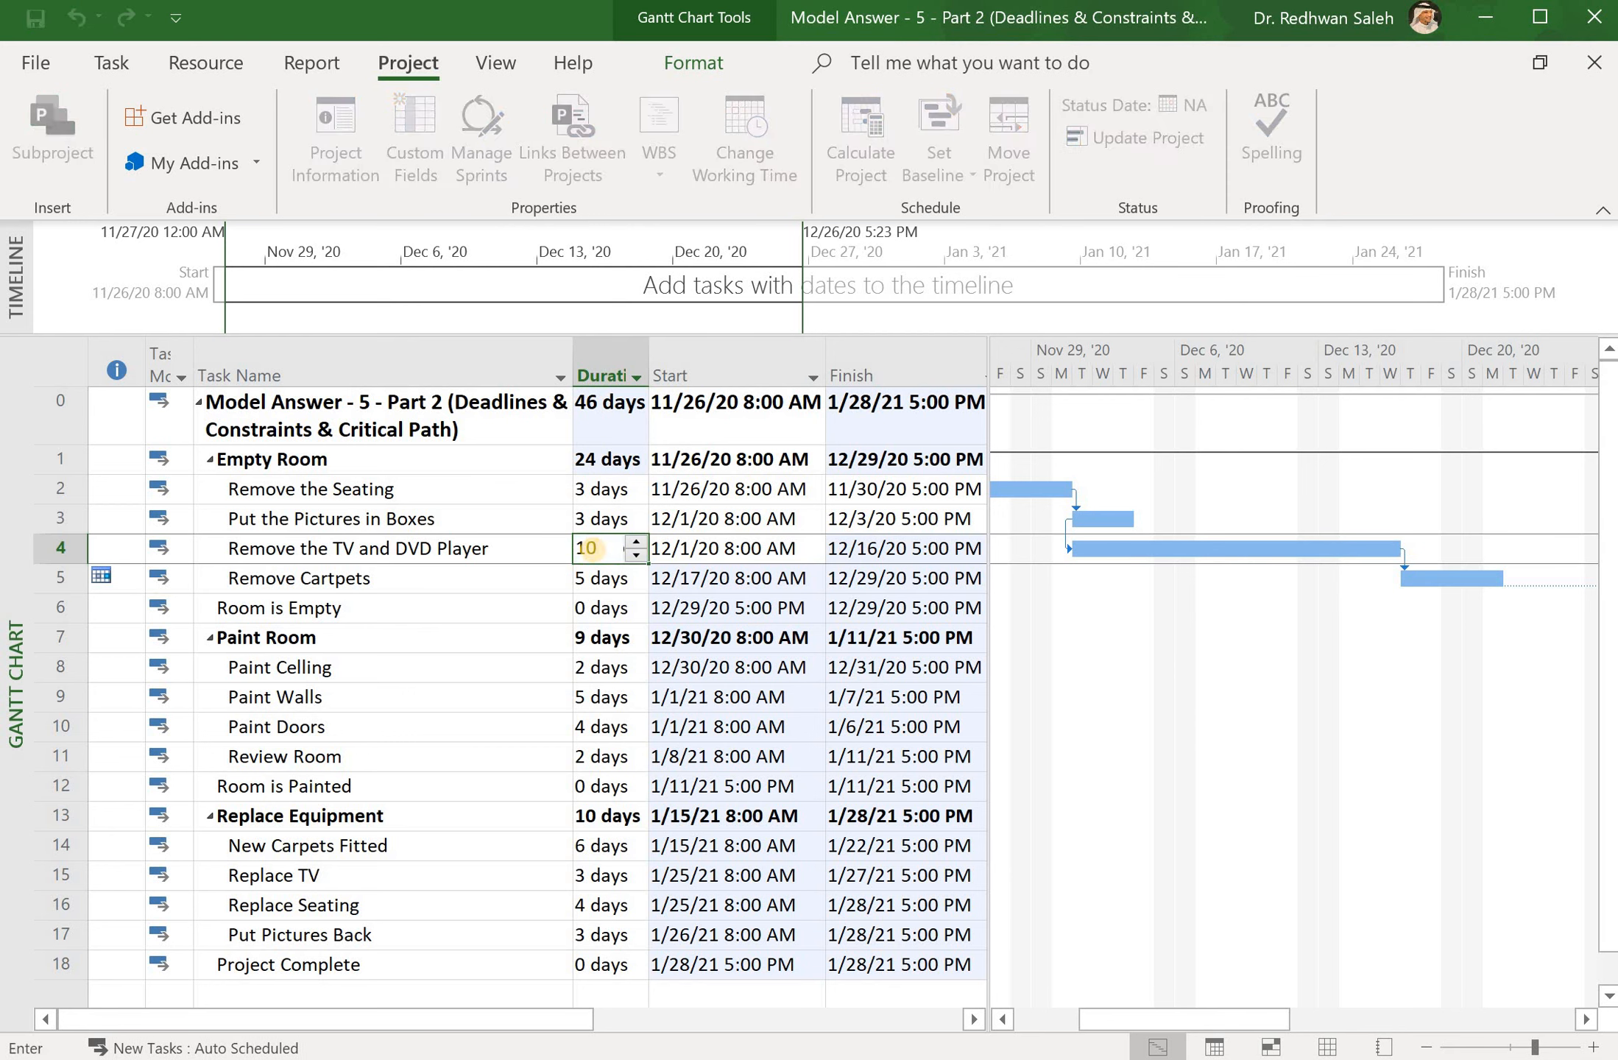
pyautogui.press('Return')
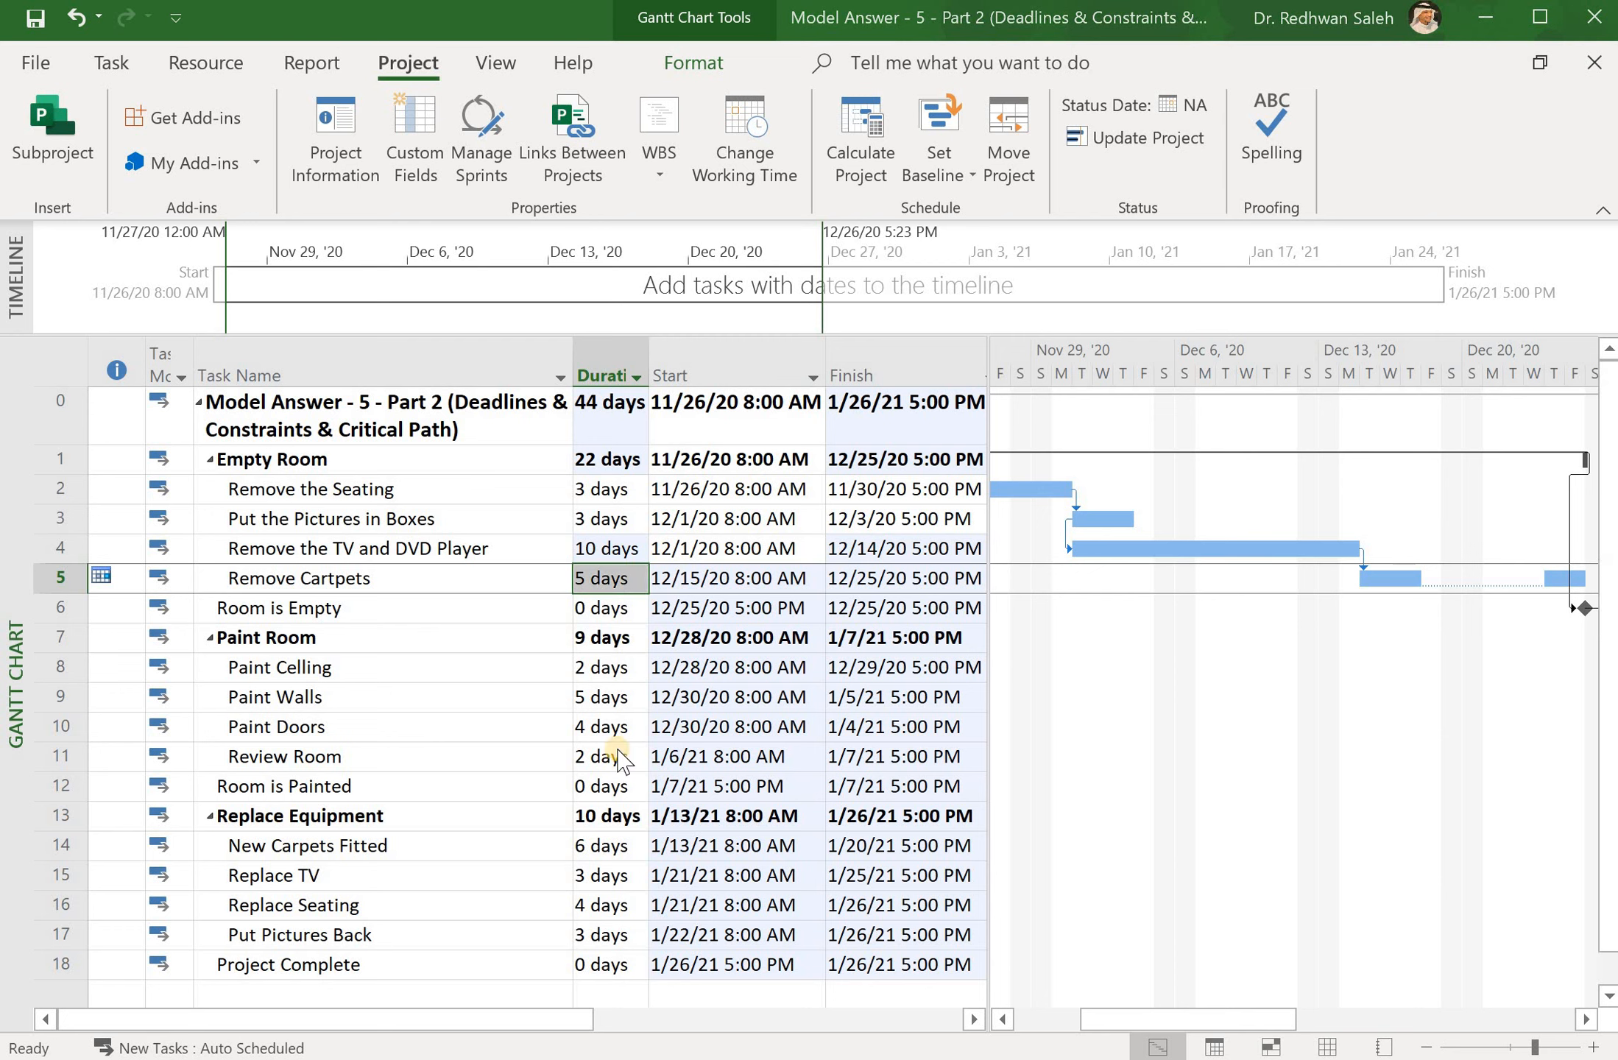
# Set the durations of the Remove the TV and DVD Player task to 3 days and the Remove Cartpets task to 4 days
pyautogui.click(592, 548)
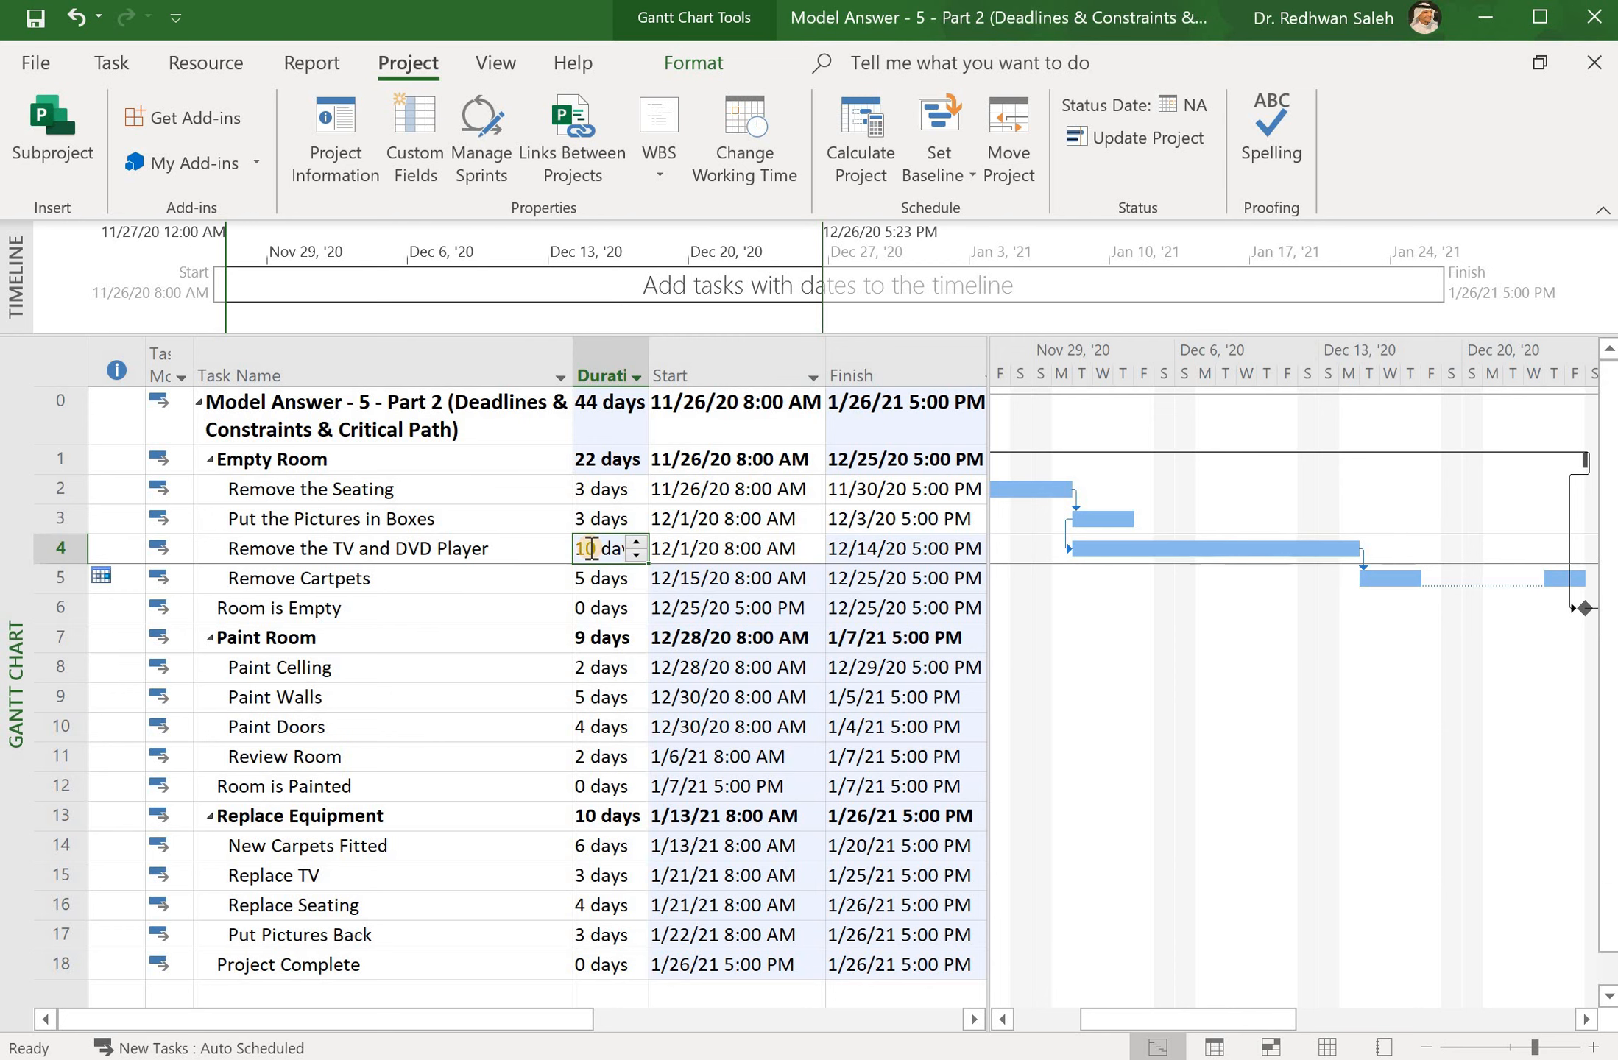
pyautogui.write('3')
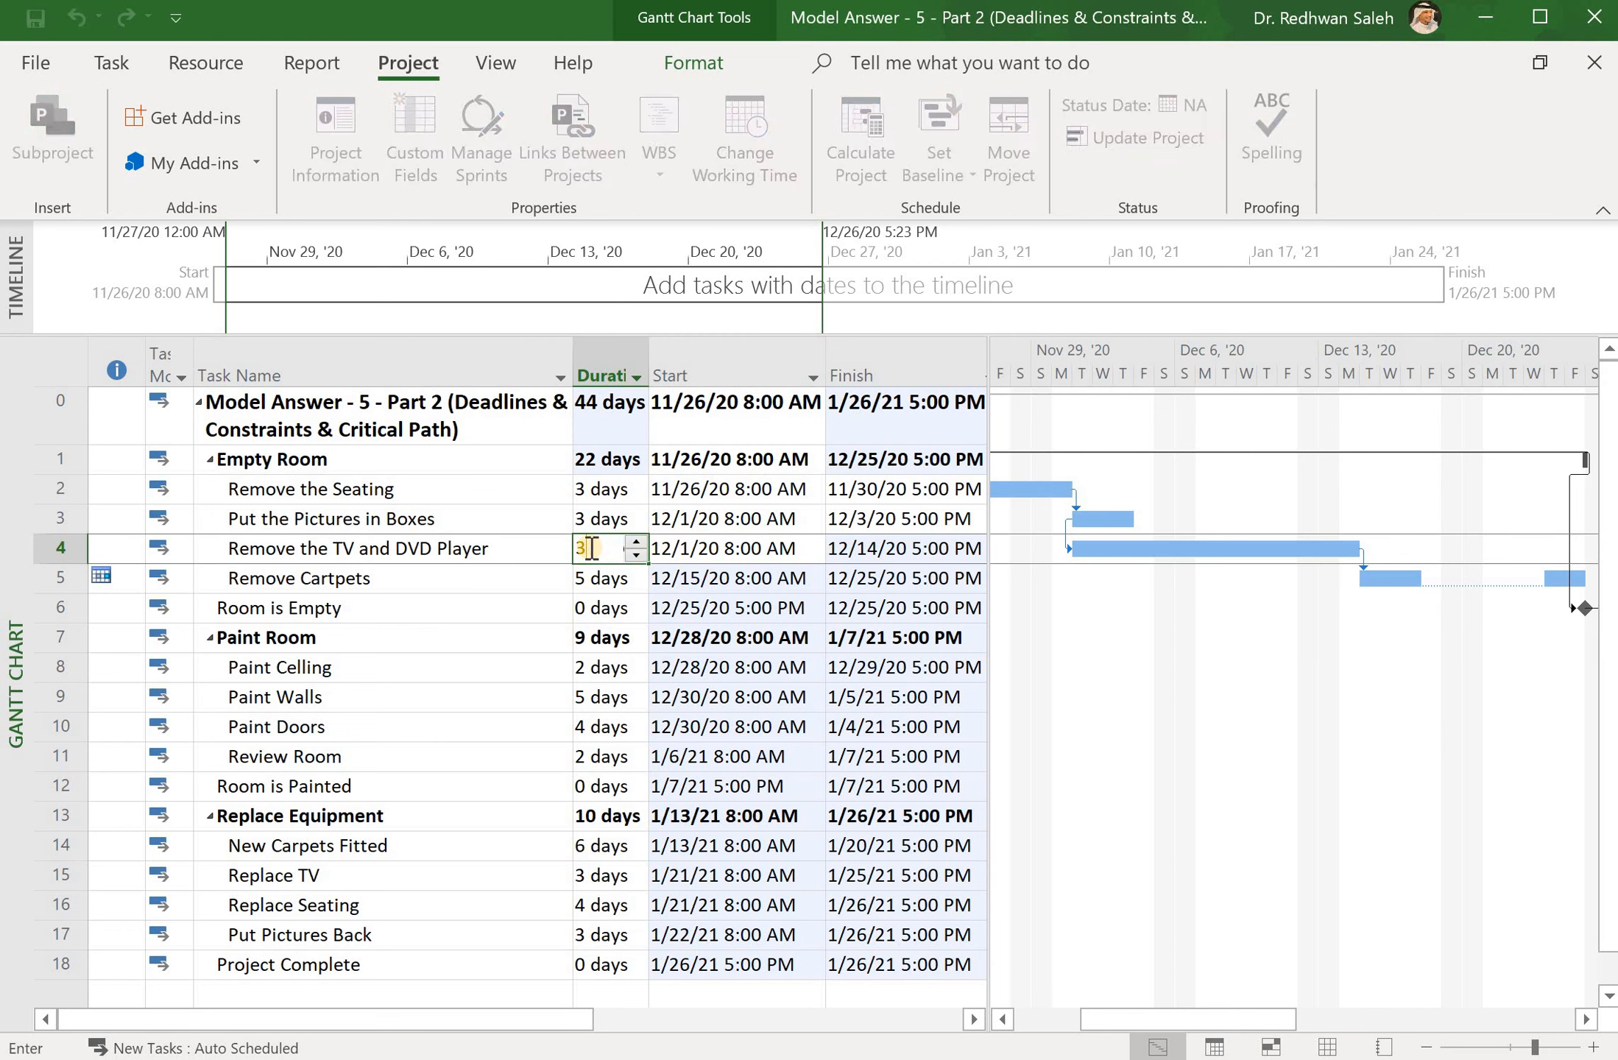
pyautogui.press('Return')
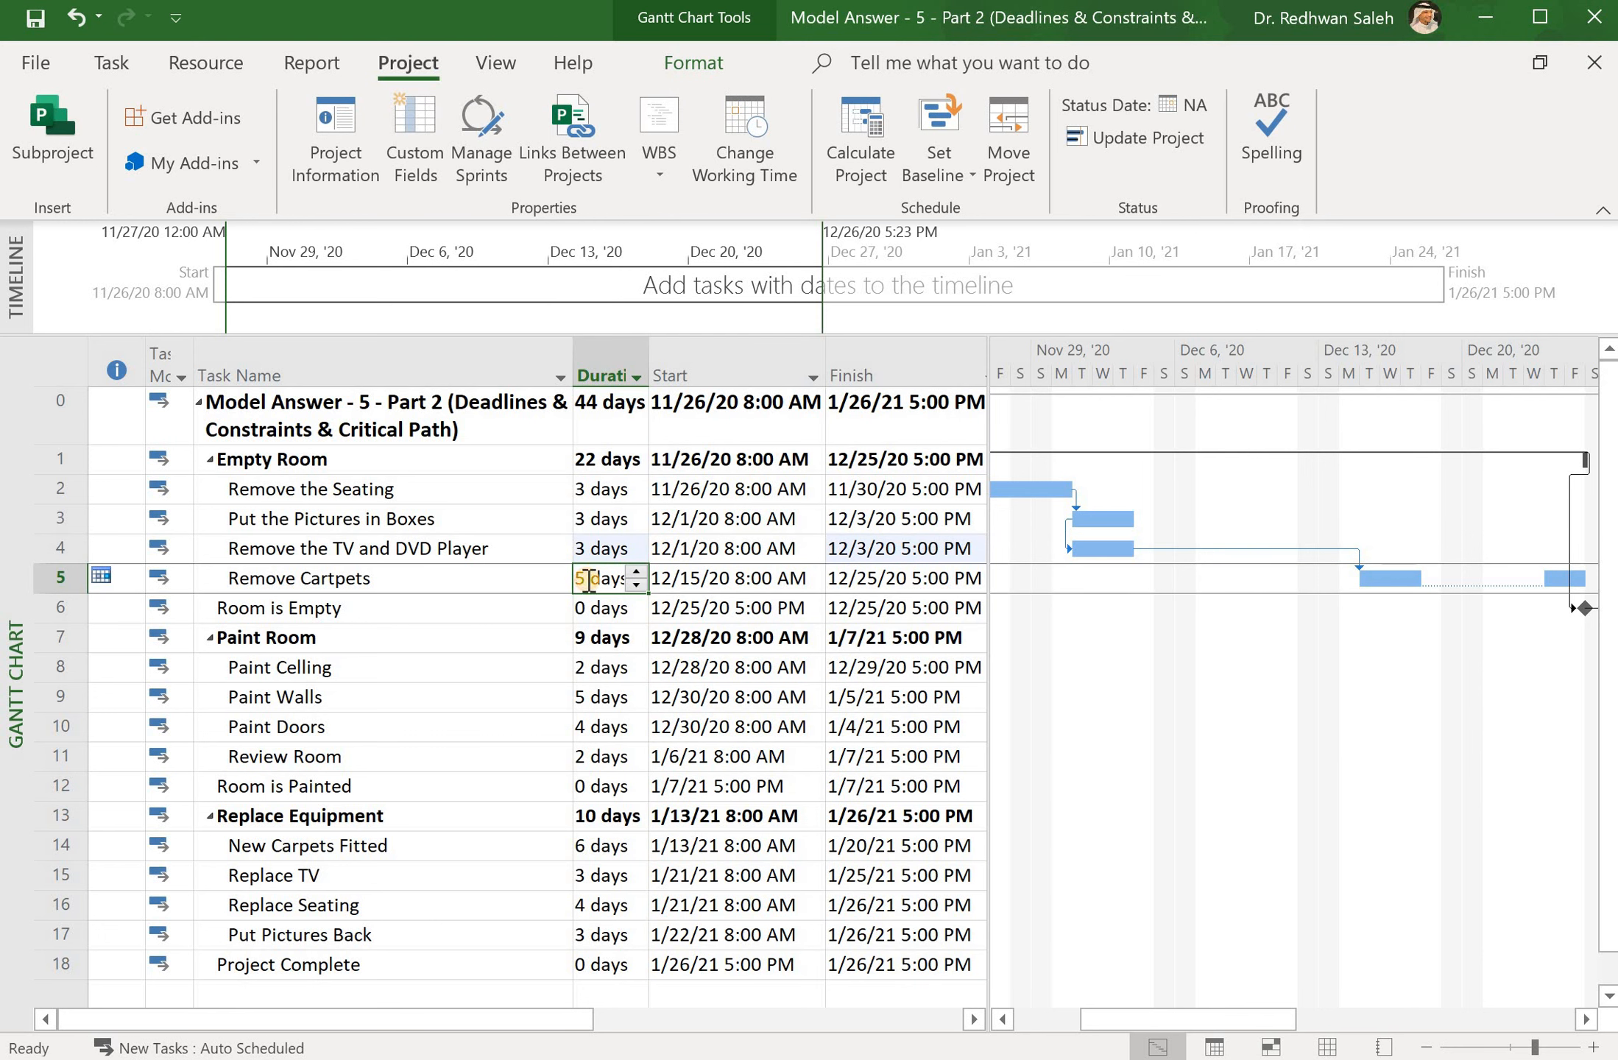
pyautogui.write('4')
pyautogui.press('Return')
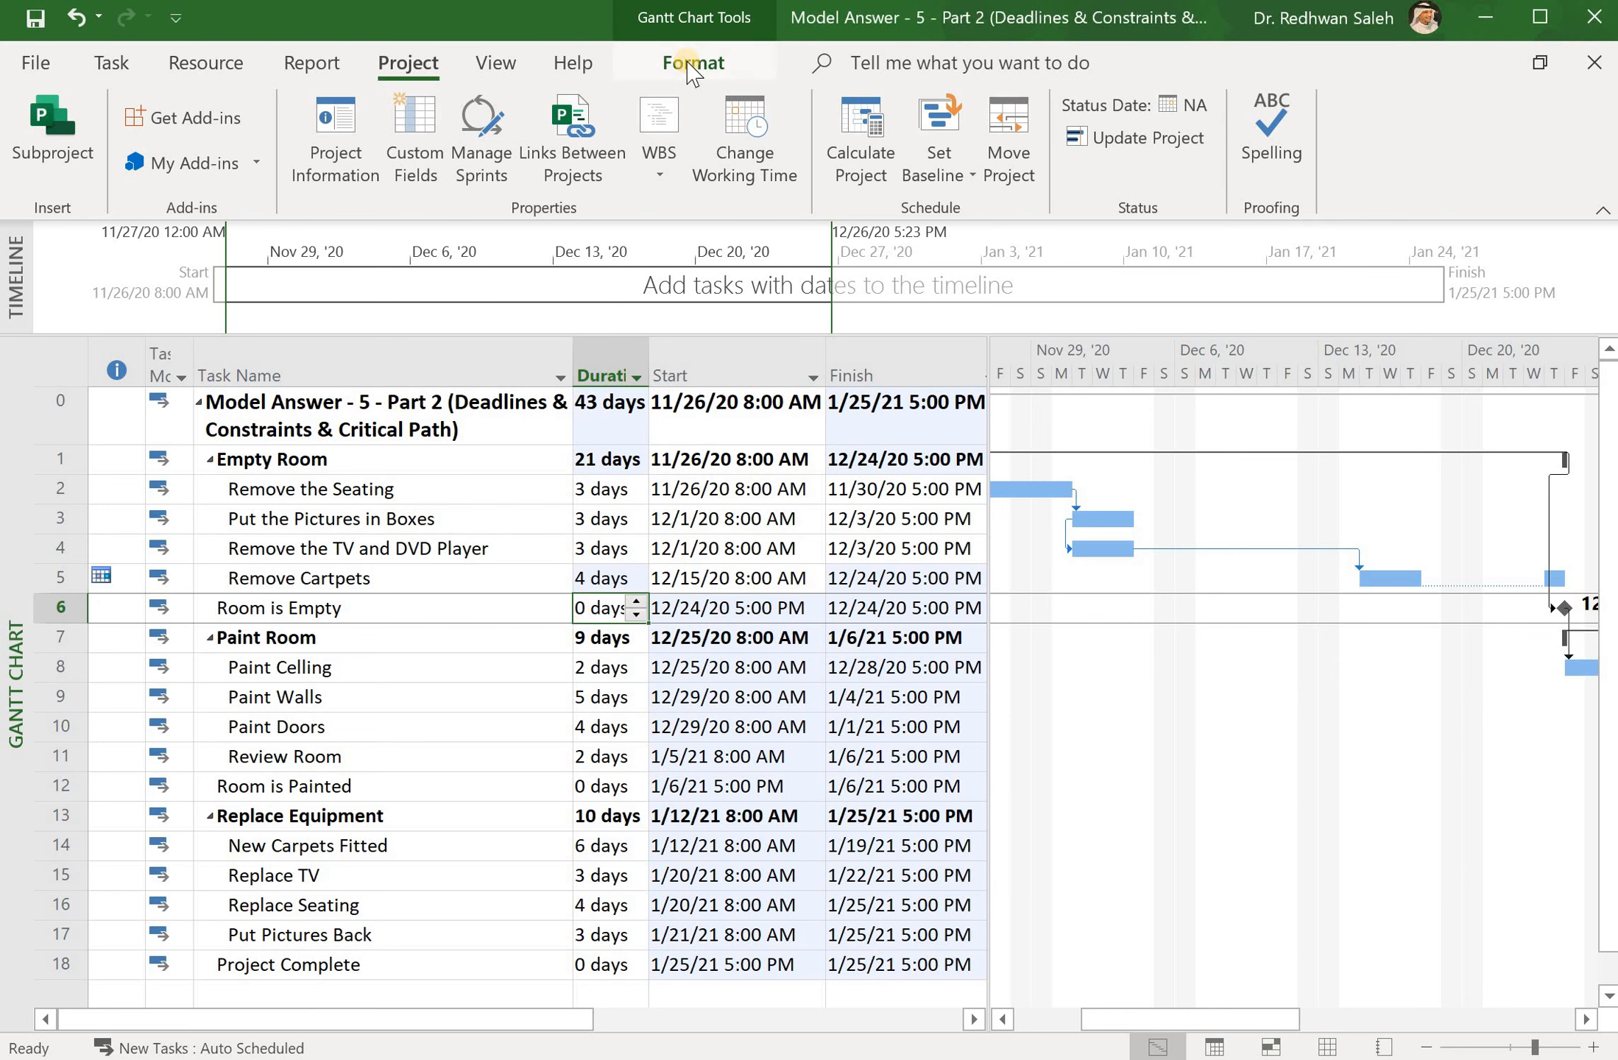
# Highlight the critical tasks in the Gantt chart and examine the critical path from mid-December into January
pyautogui.click(692, 63)
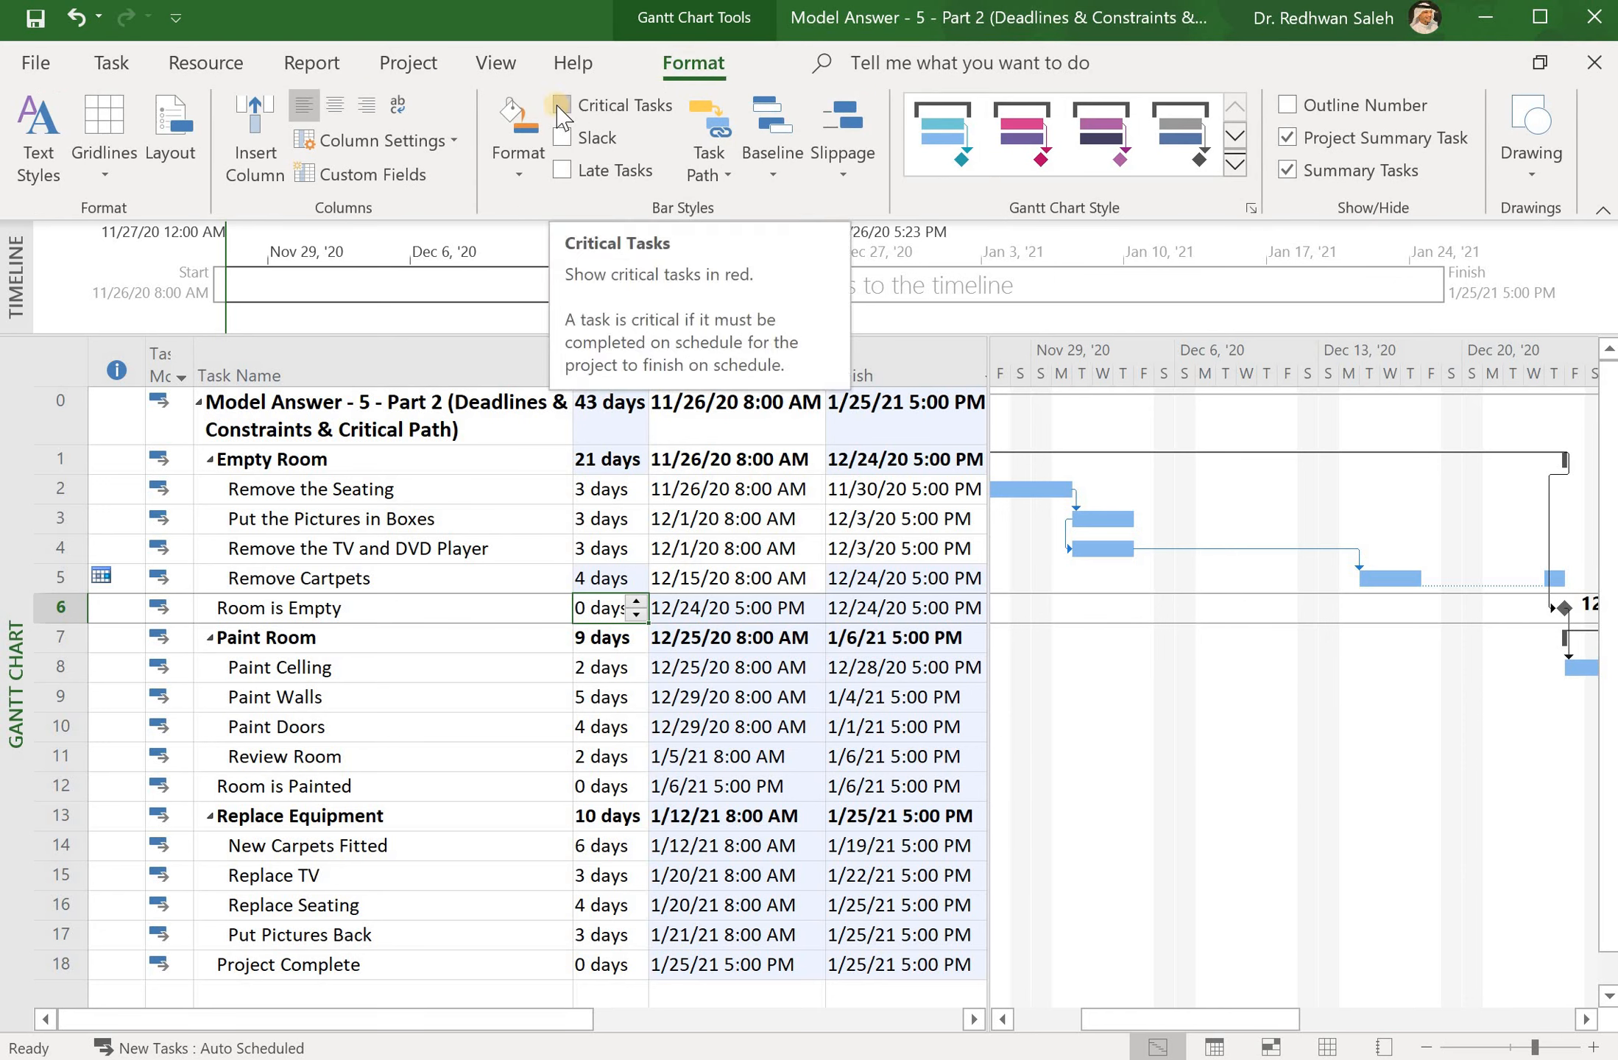
pyautogui.click(559, 109)
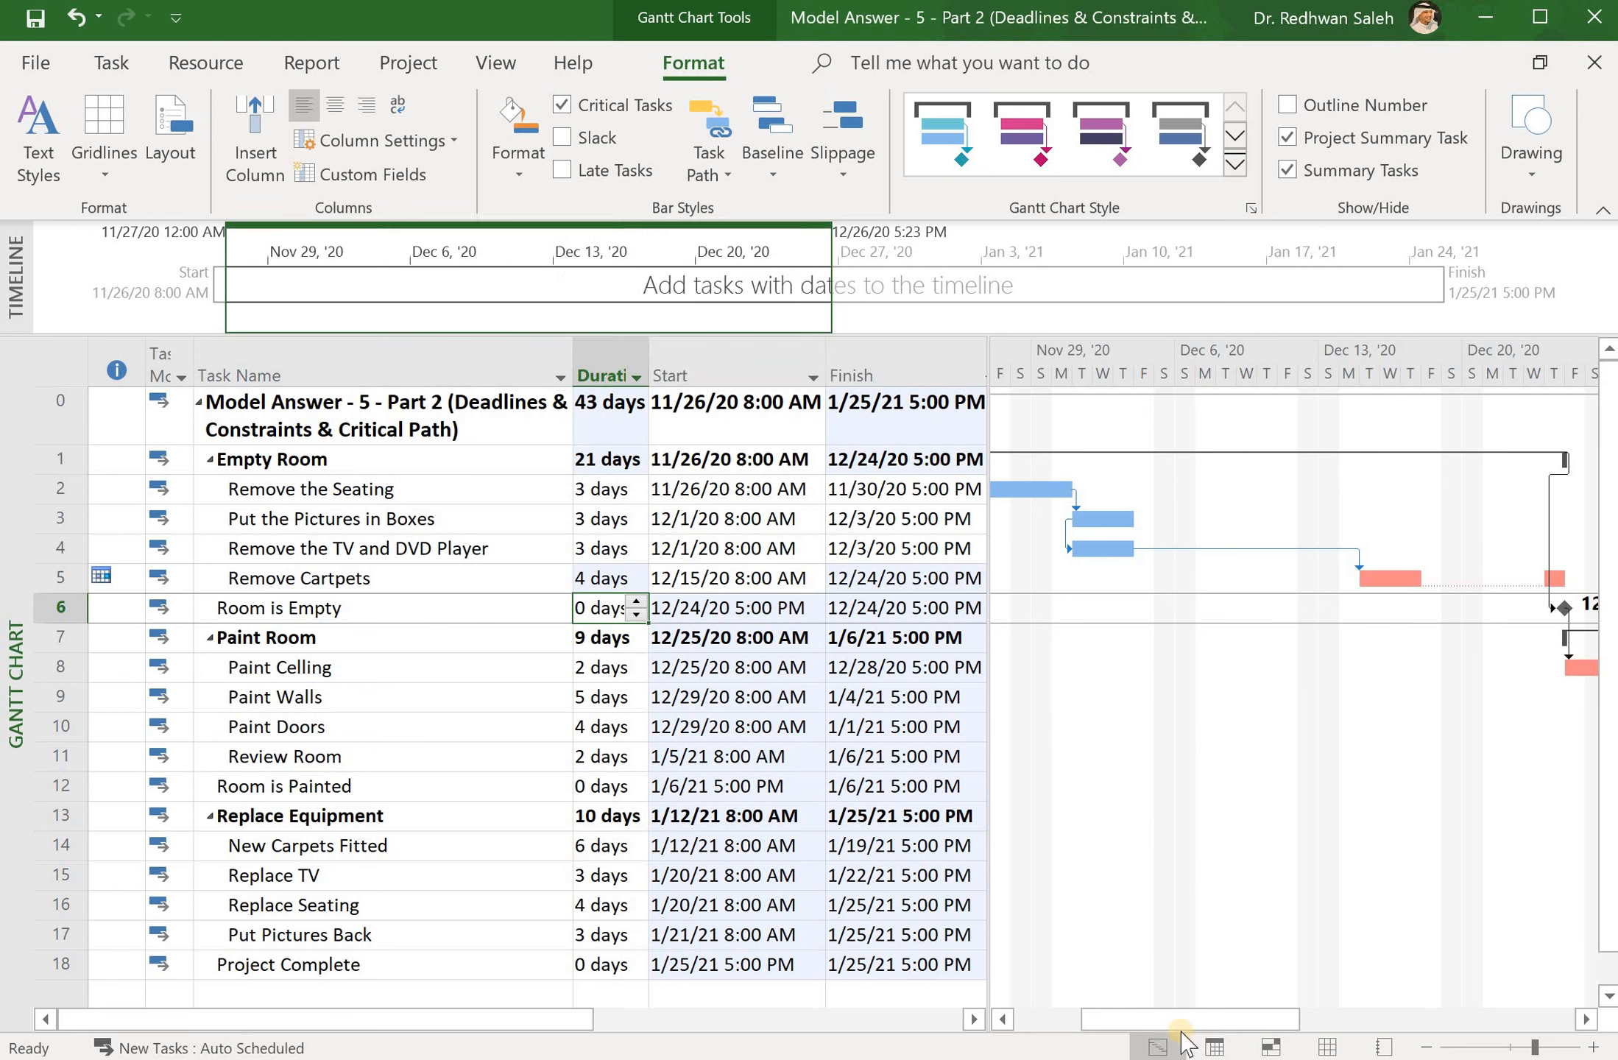
pyautogui.moveTo(1177, 1025); pyautogui.dragTo(1289, 1022)
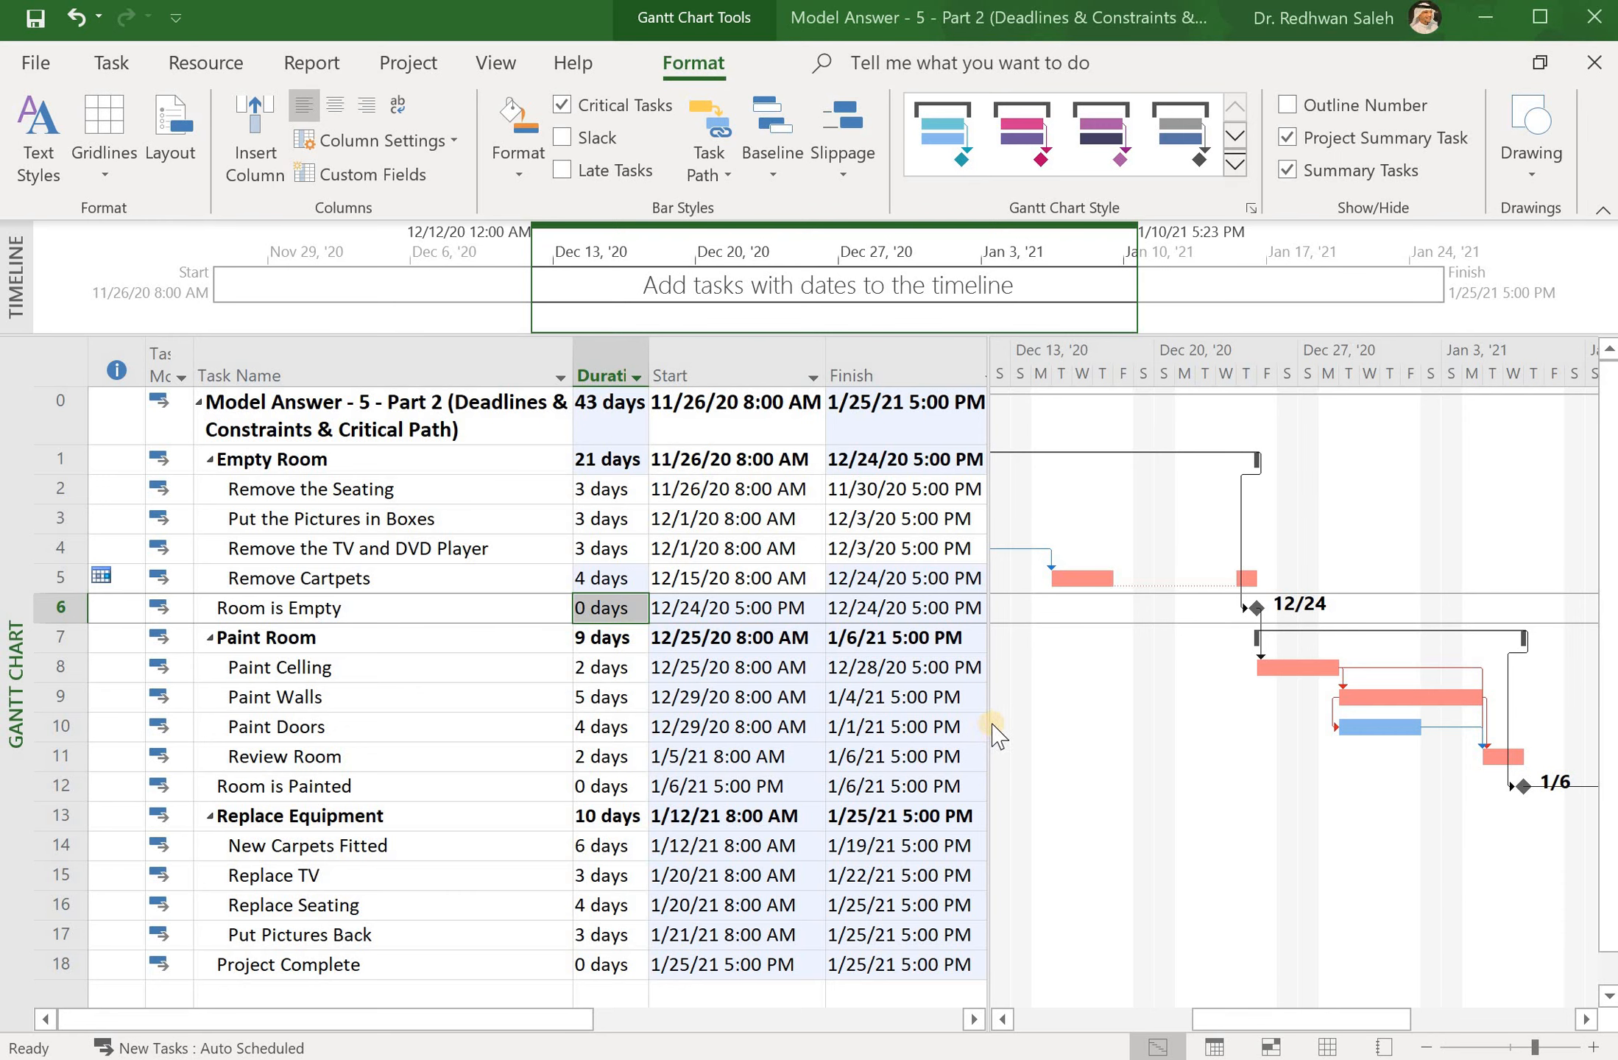
# Enlarge the Gantt chart area and examine the critical path from the project's start through to Project Complete
pyautogui.click(957, 727)
pyautogui.moveTo(990, 705); pyautogui.dragTo(598, 704)
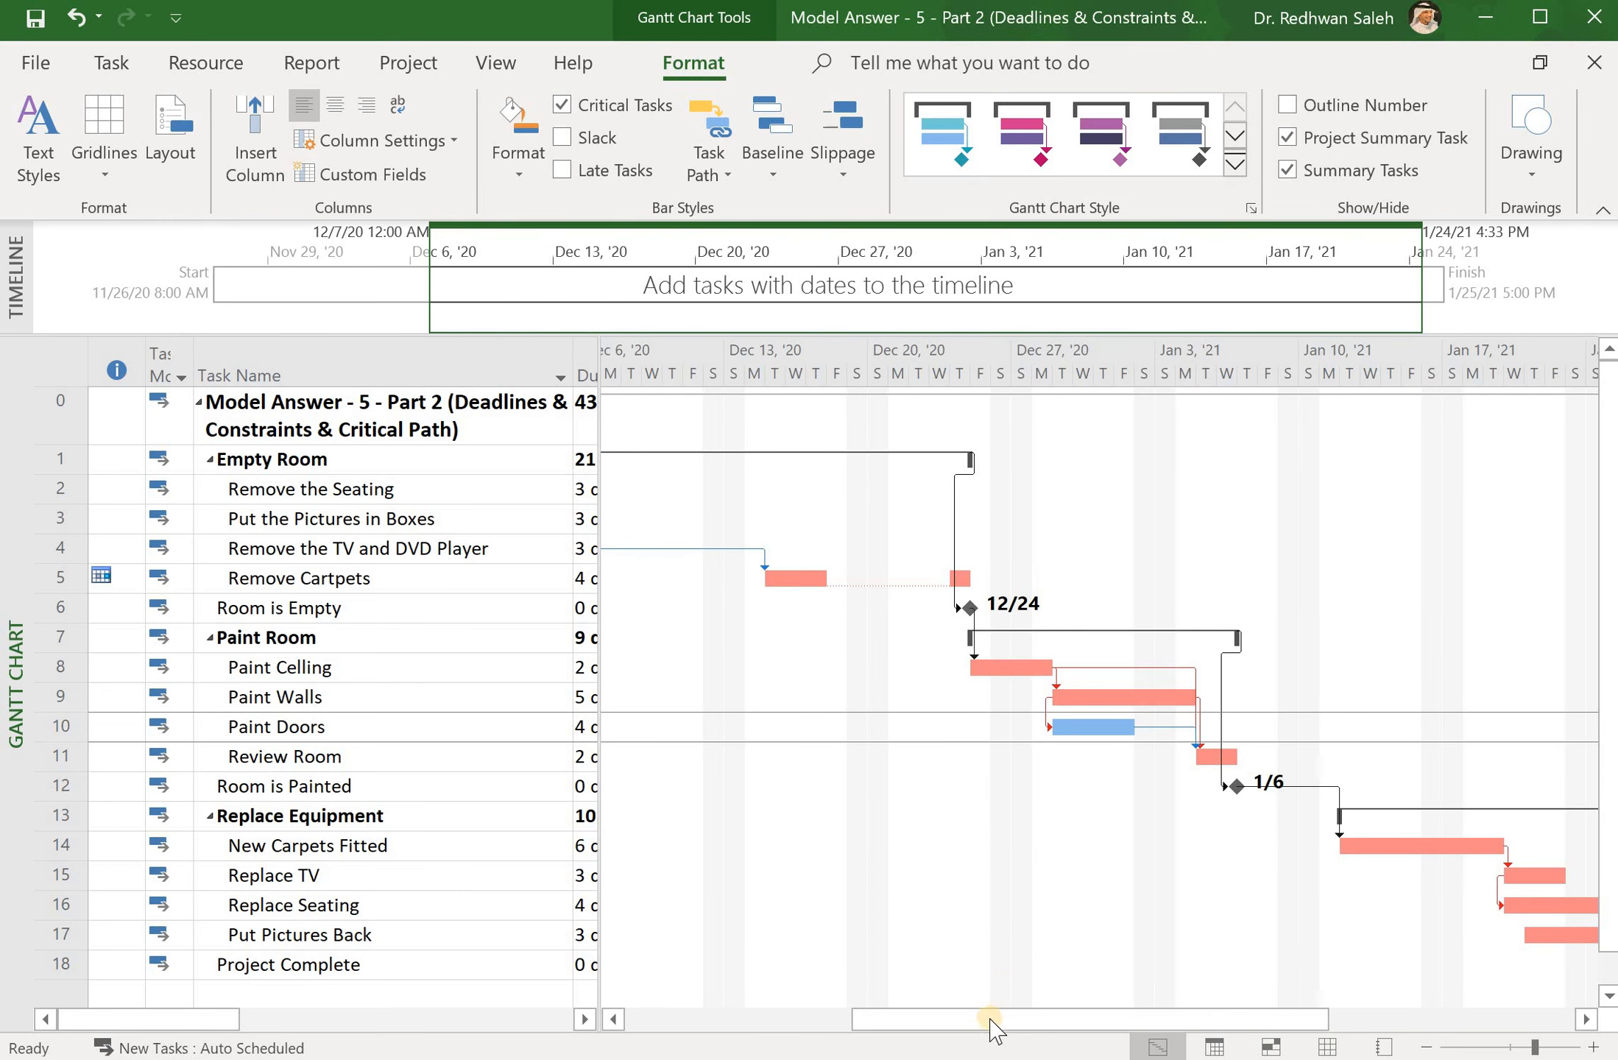
pyautogui.moveTo(985, 1020); pyautogui.dragTo(868, 1019)
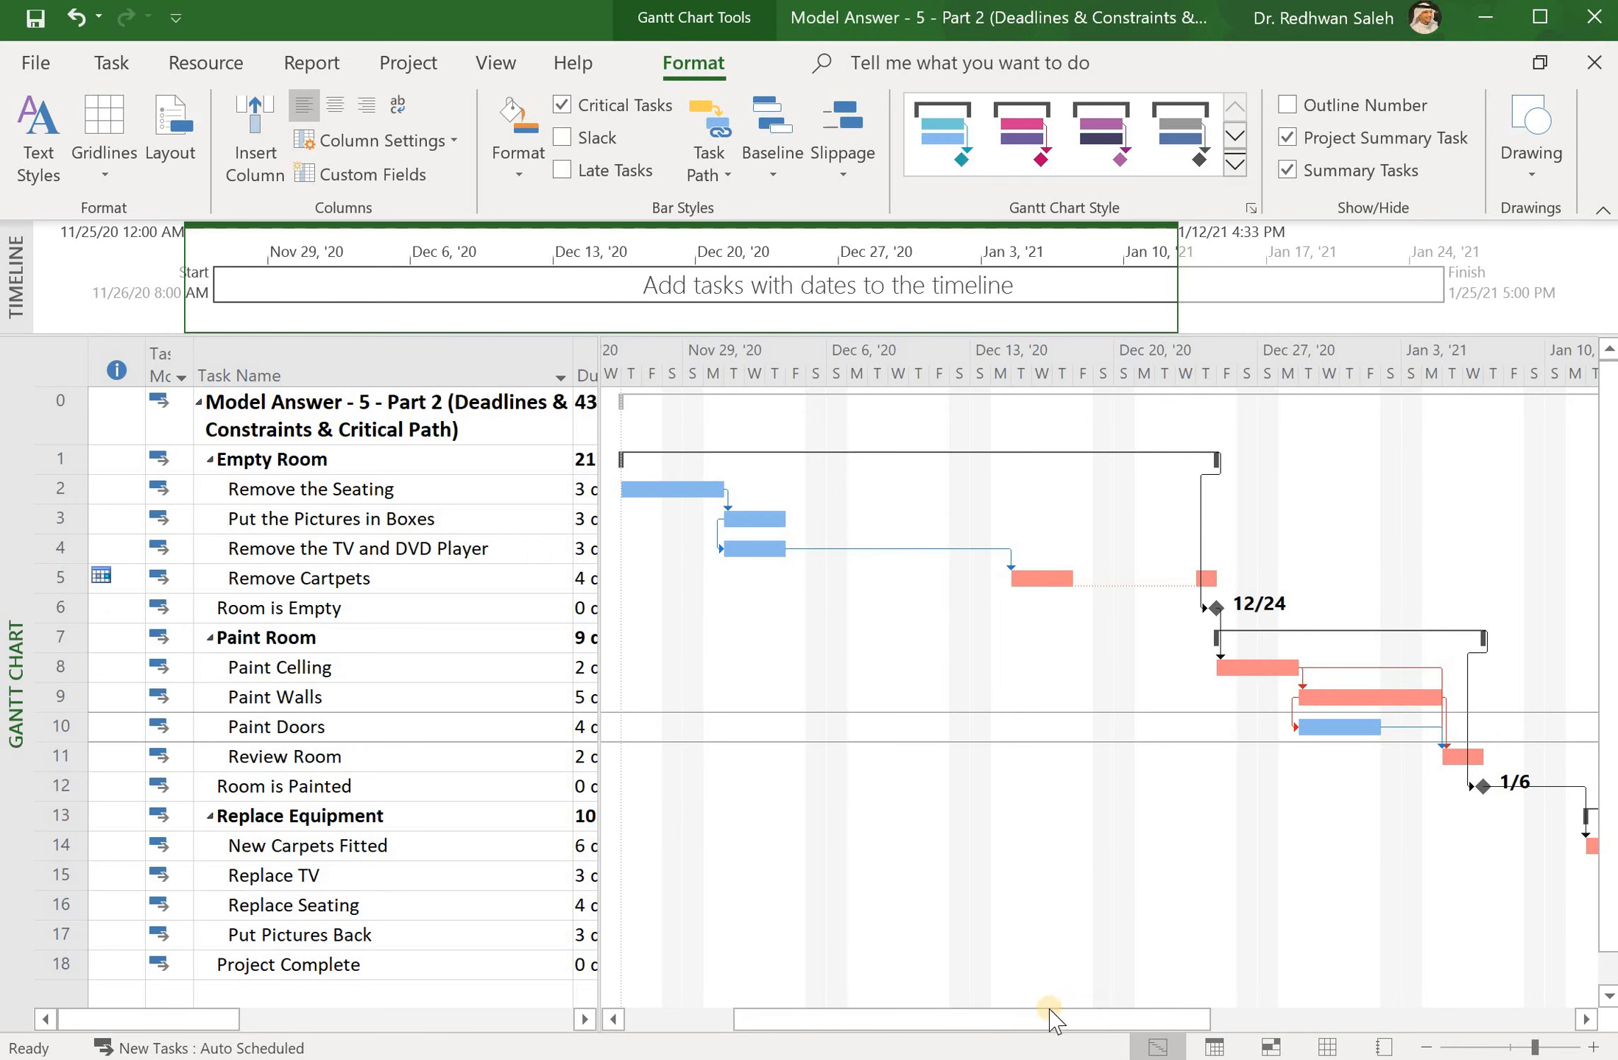
pyautogui.moveTo(1051, 1018); pyautogui.dragTo(1243, 1026)
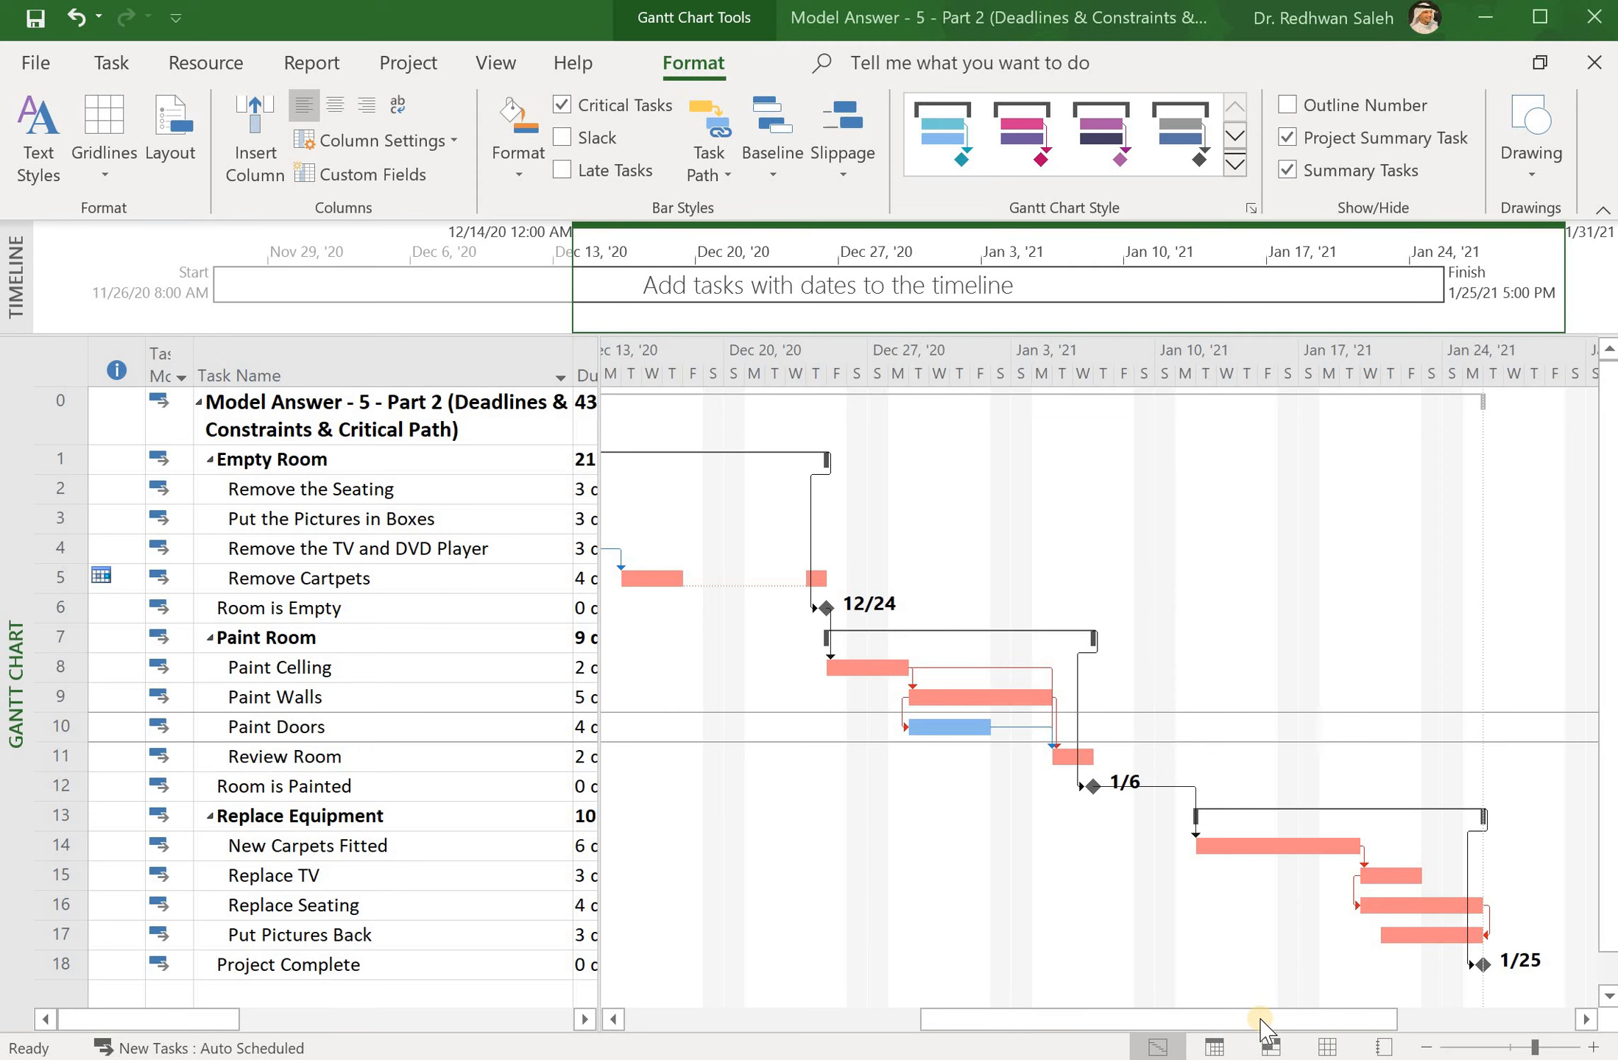
pyautogui.moveTo(1221, 1021); pyautogui.dragTo(1043, 1021)
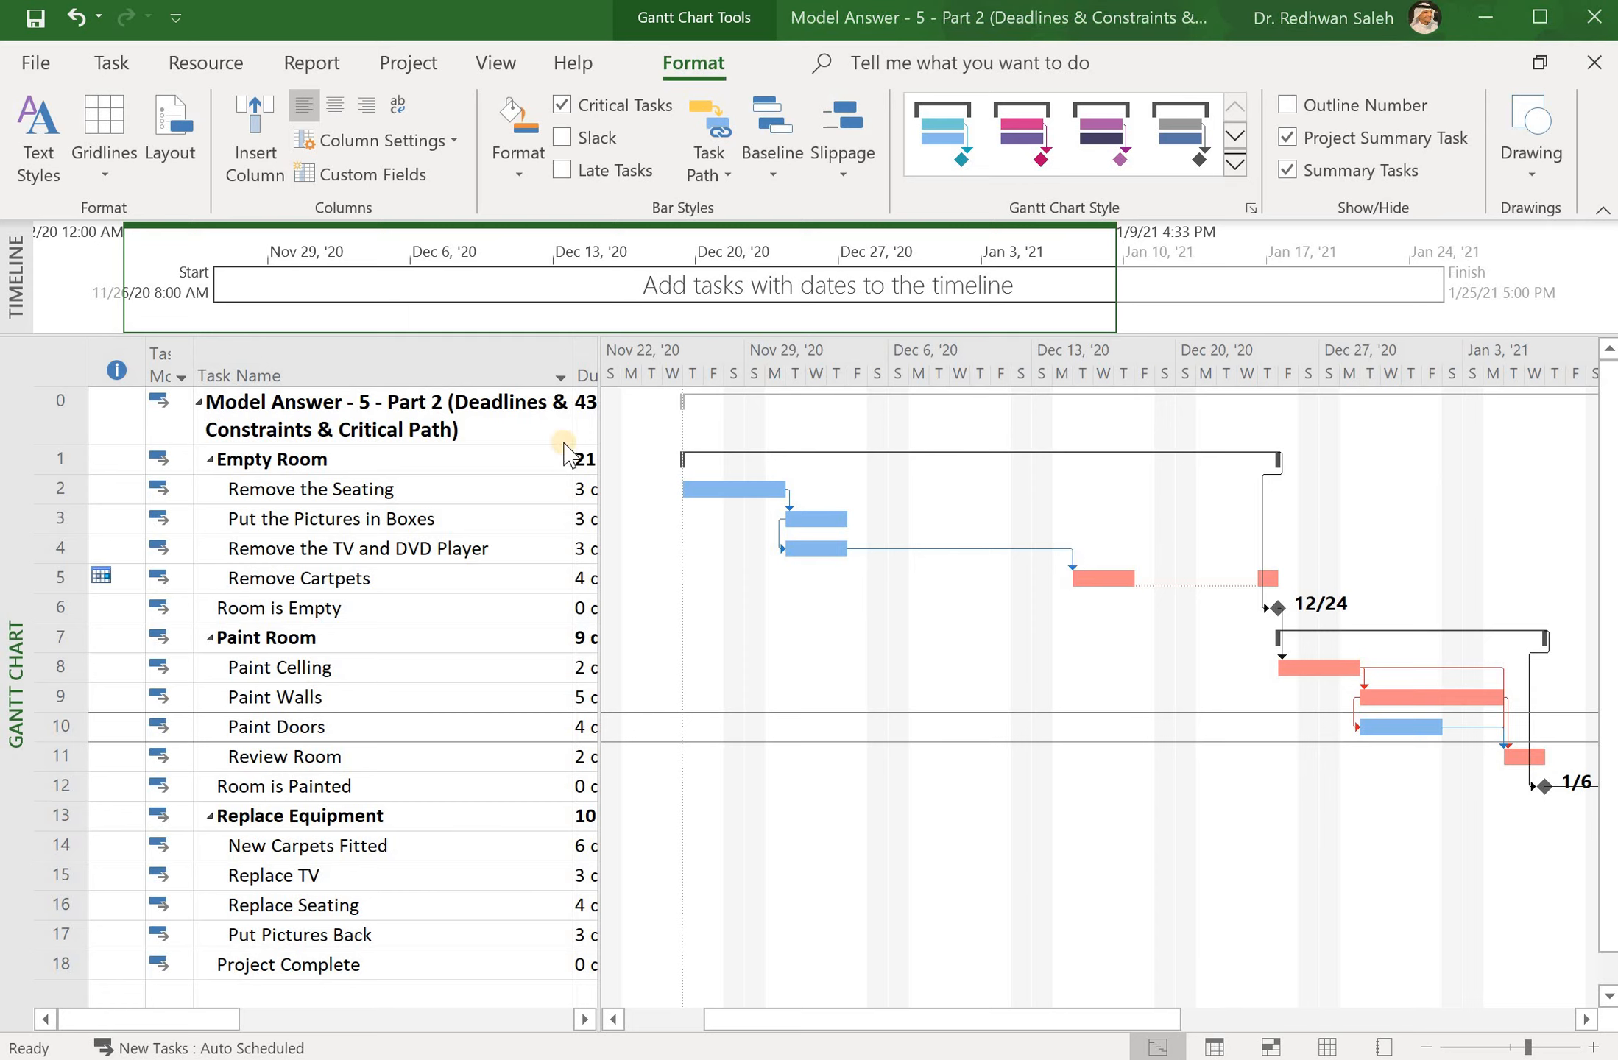
# Show slack in the Gantt chart, inspect it for Remove the TV and DVD Player and Paint Doors, and hide it again
pyautogui.click(563, 140)
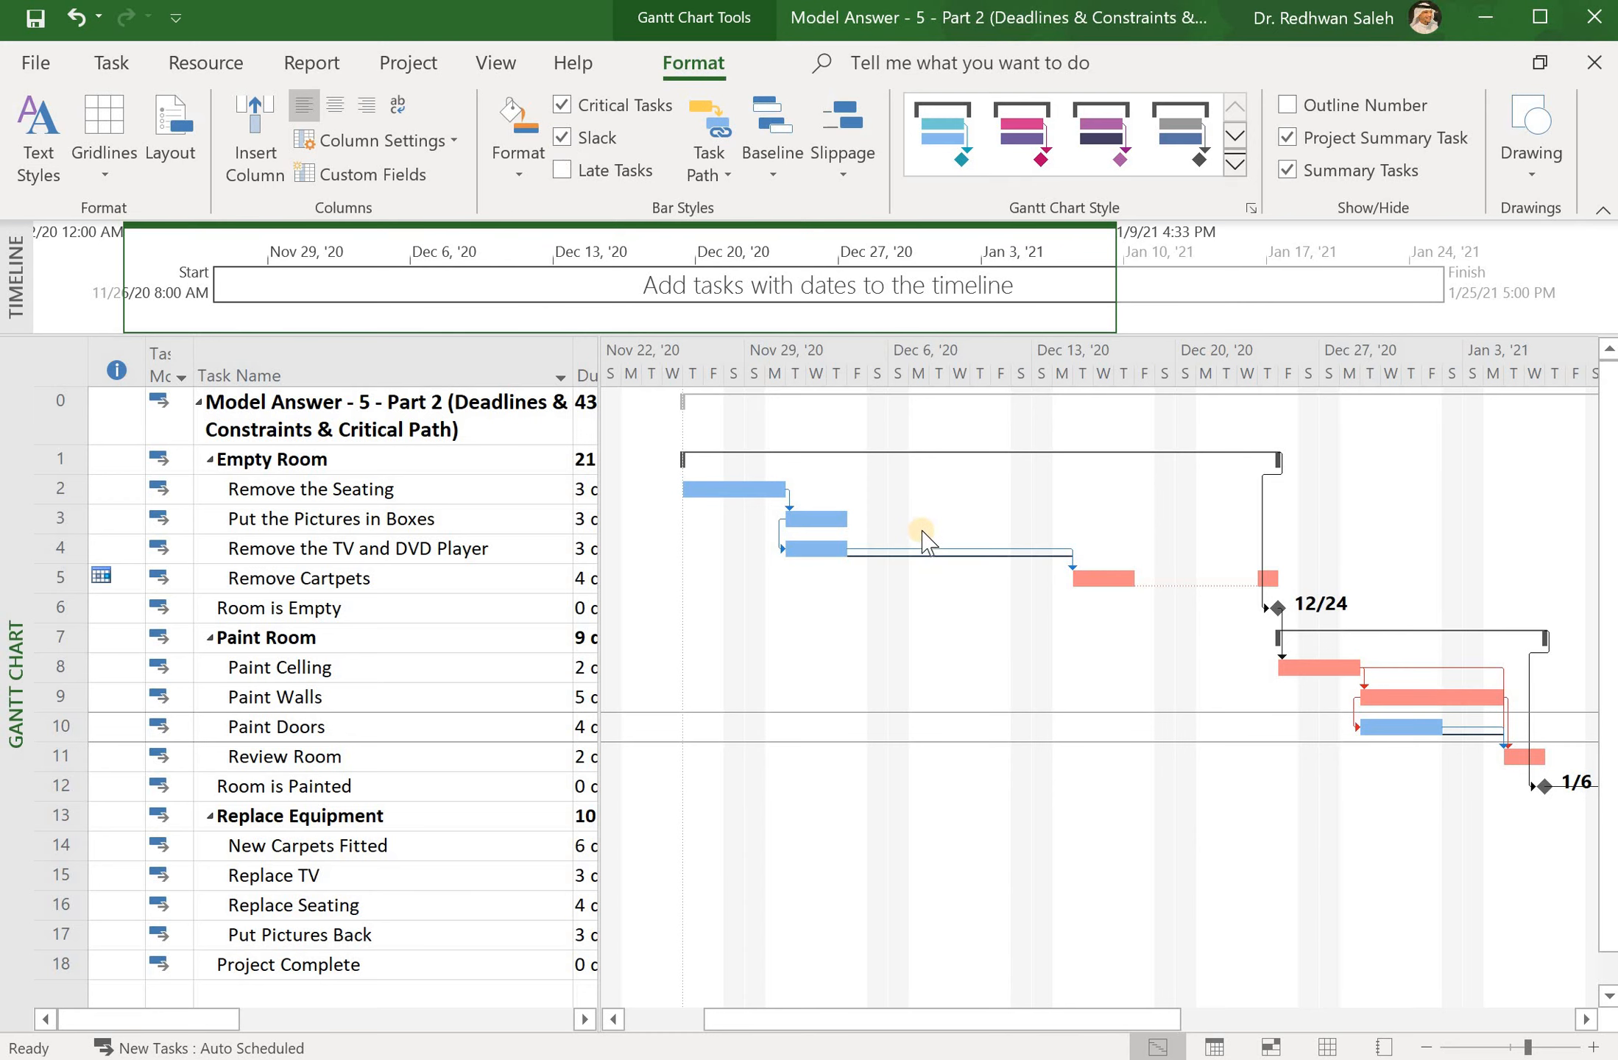
pyautogui.moveTo(946, 551)
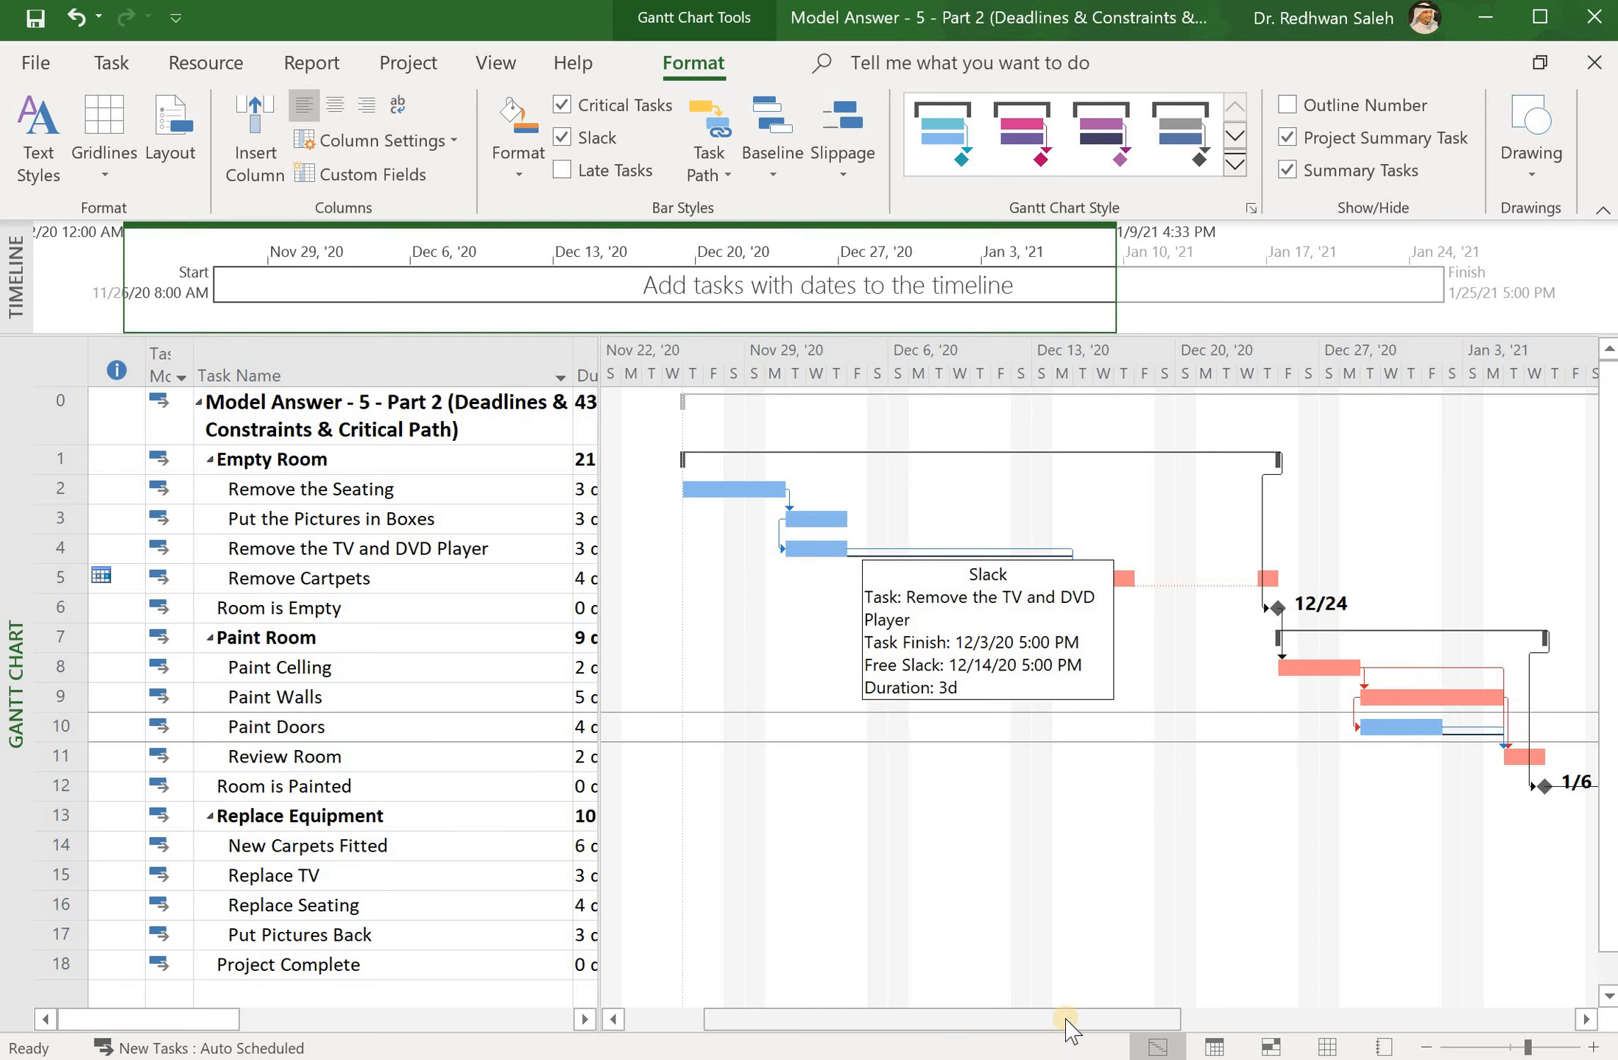
pyautogui.moveTo(1067, 1019)
pyautogui.mouseDown()
pyautogui.moveTo(1266, 1019)
pyautogui.moveTo(1148, 1018)
pyautogui.mouseUp()
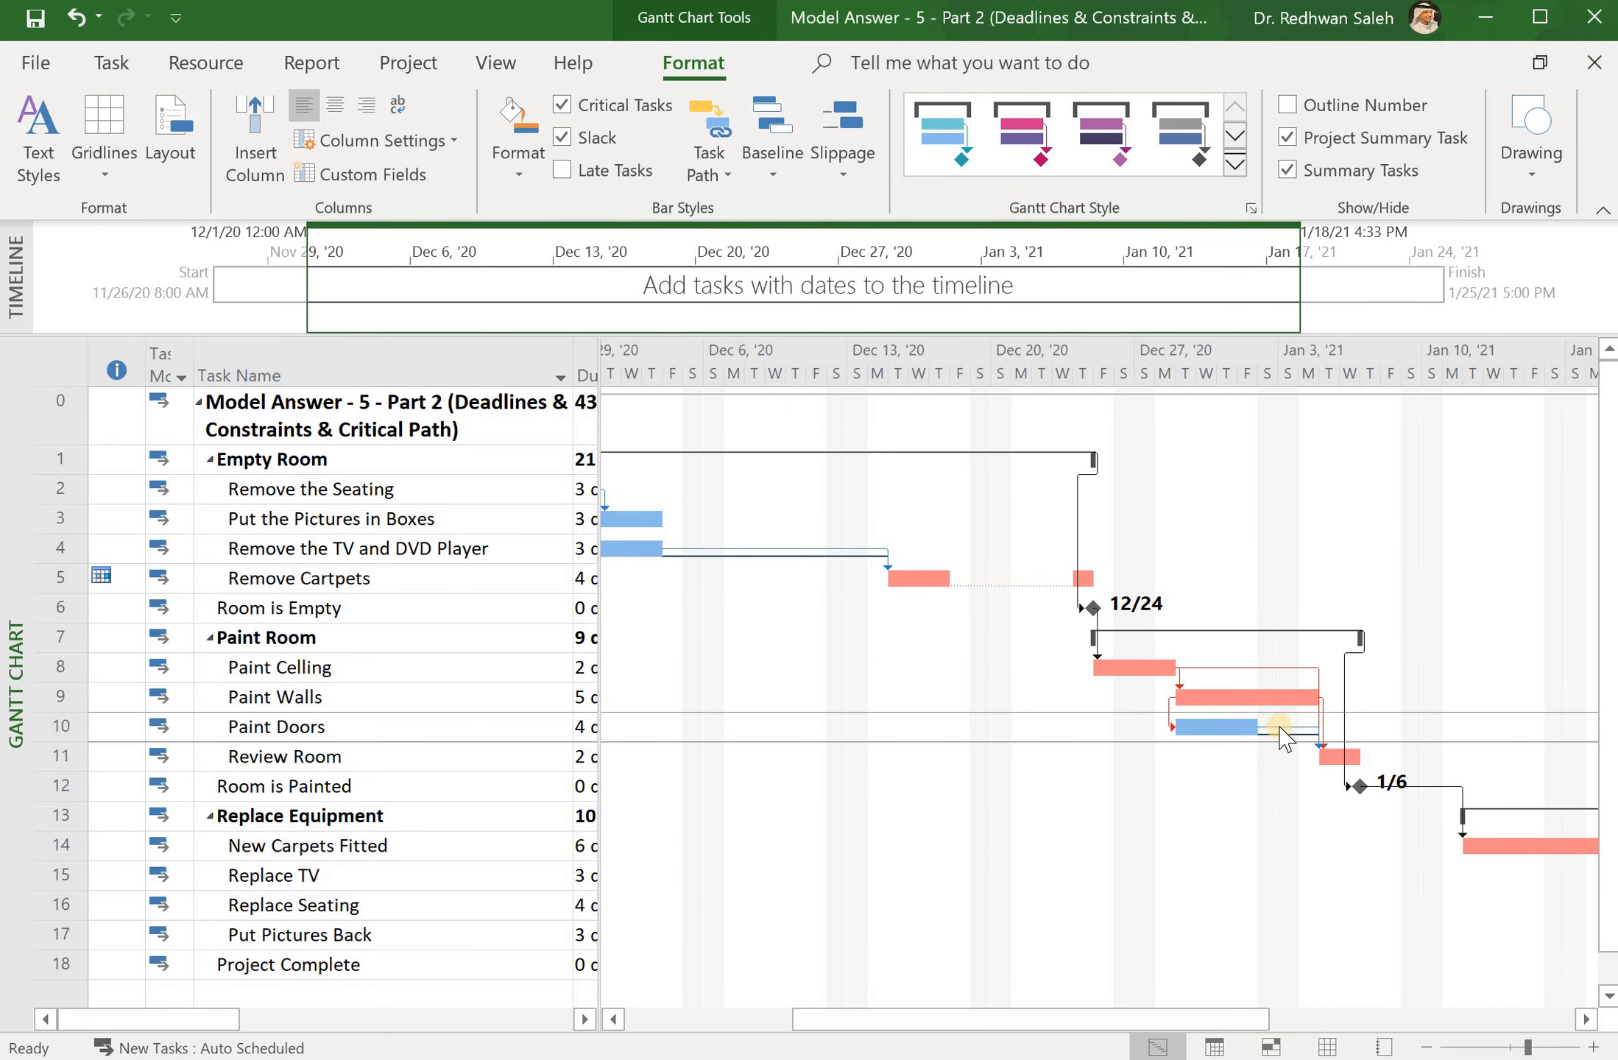
pyautogui.moveTo(989, 1020); pyautogui.dragTo(870, 1019)
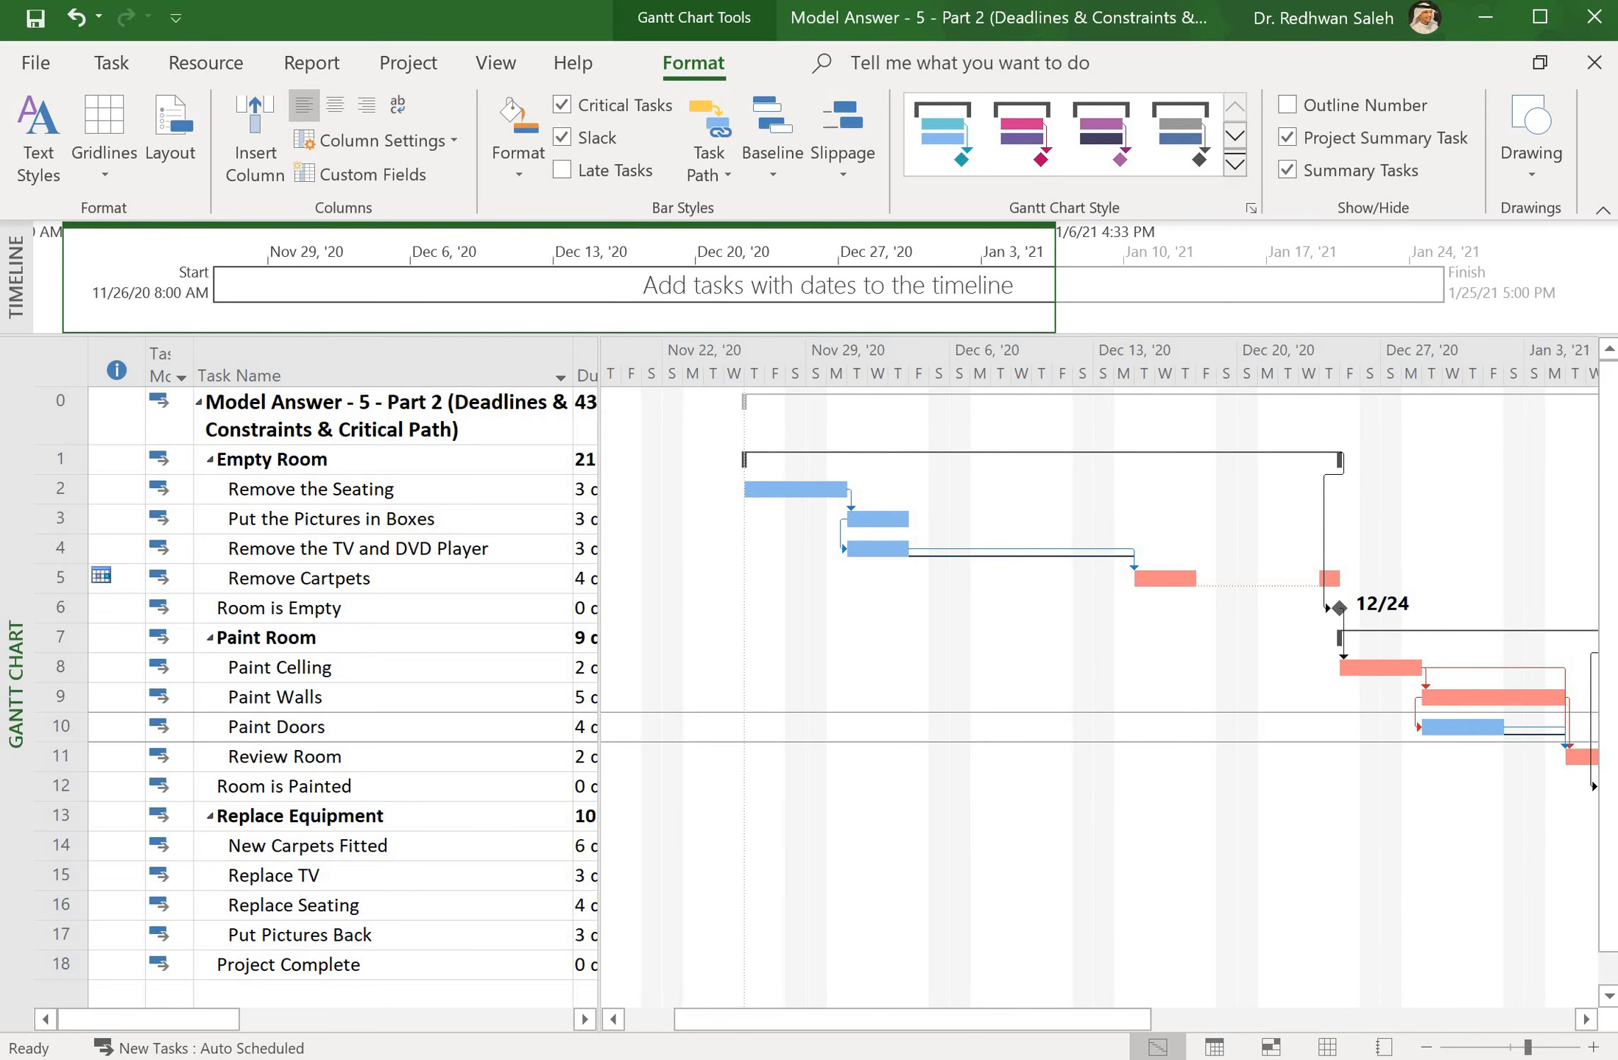
pyautogui.click(564, 138)
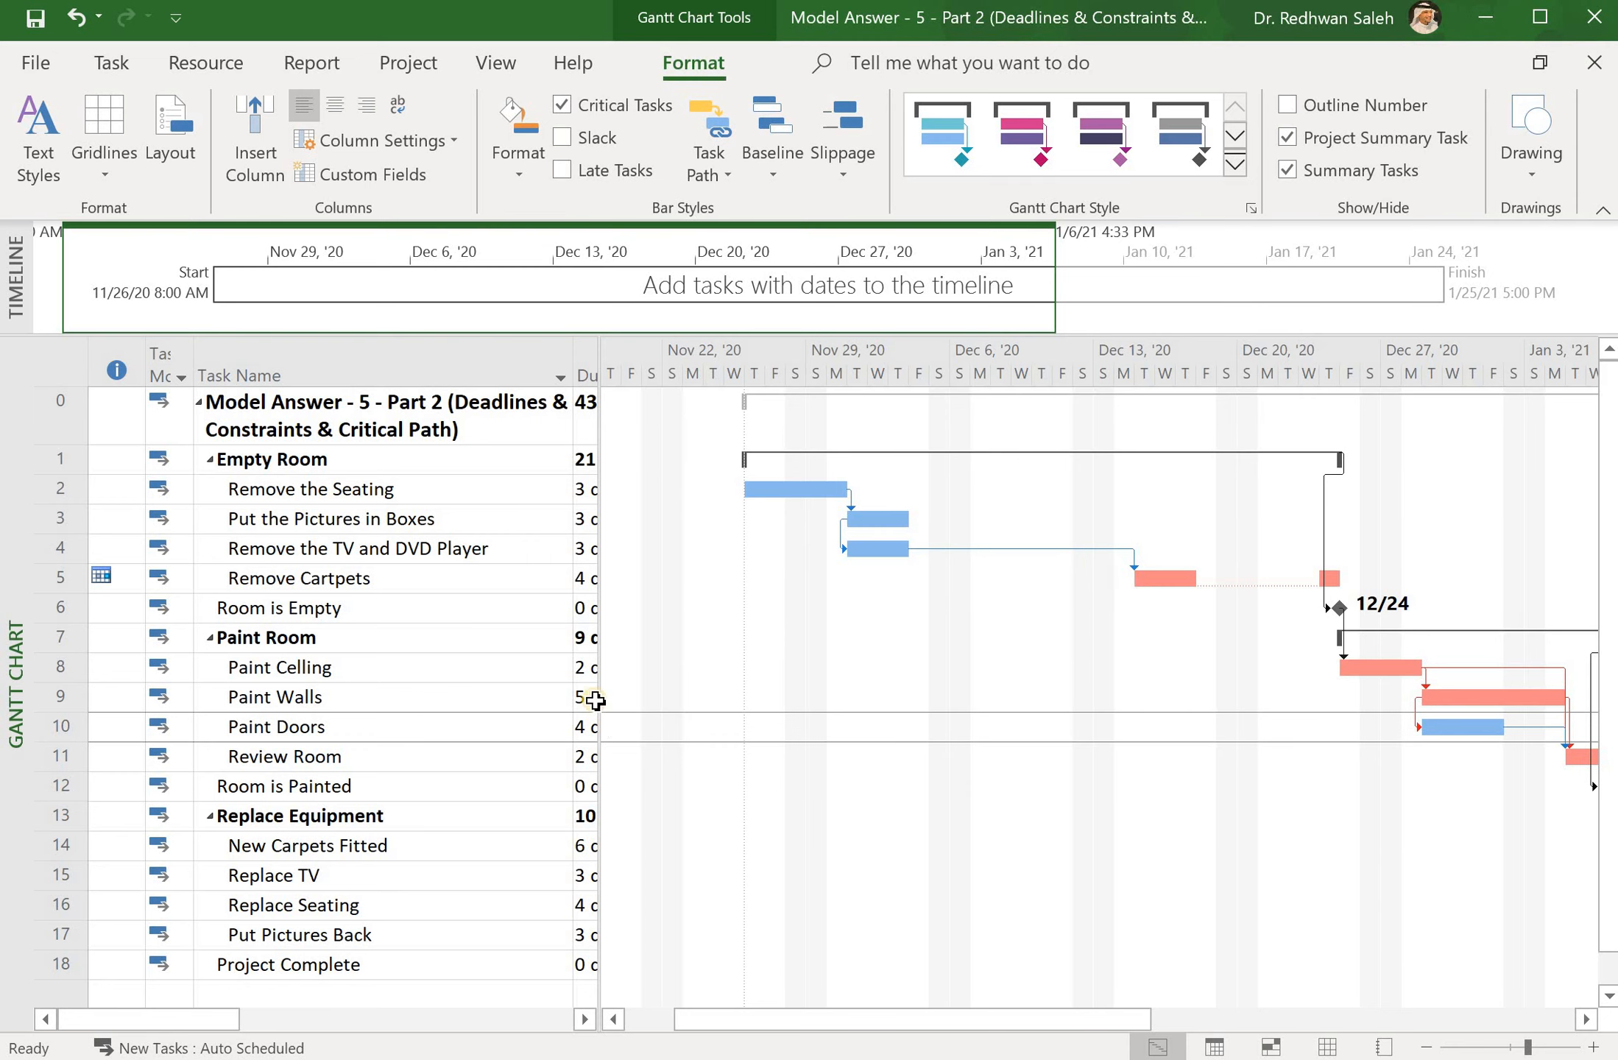
# Set the duration of the Remove the TV and DVD Player task to 10 days to test its effect on the critical path
pyautogui.moveTo(593, 700); pyautogui.dragTo(685, 712)
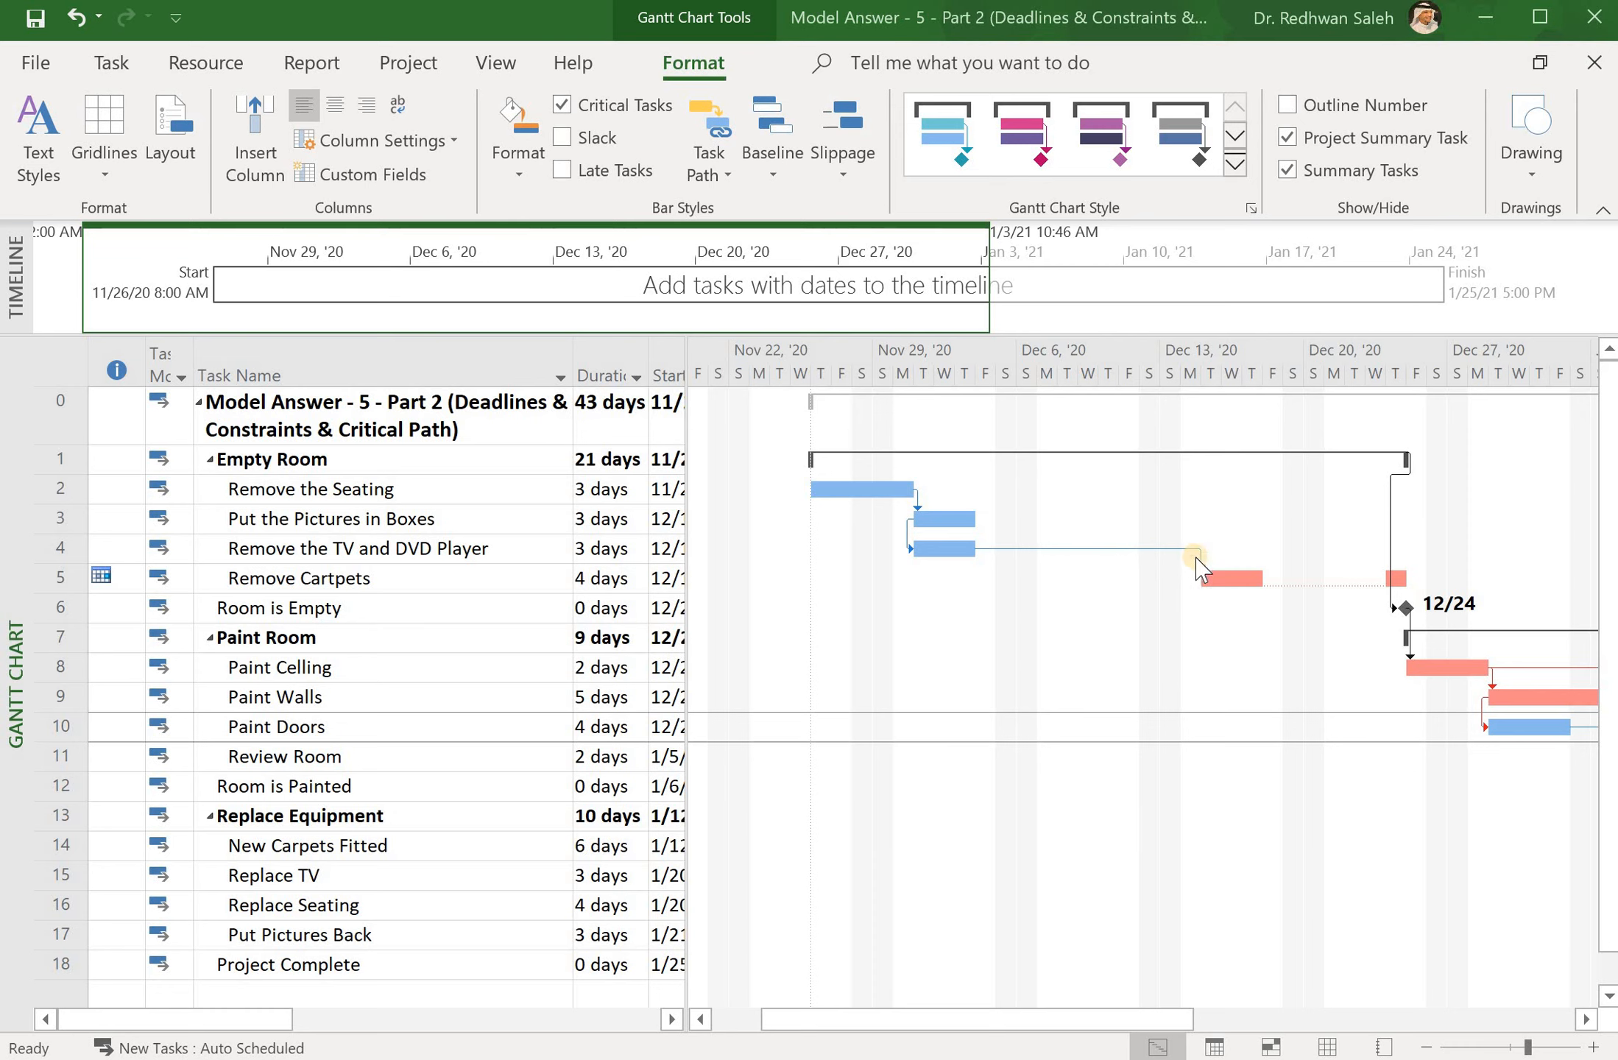
pyautogui.click(593, 552)
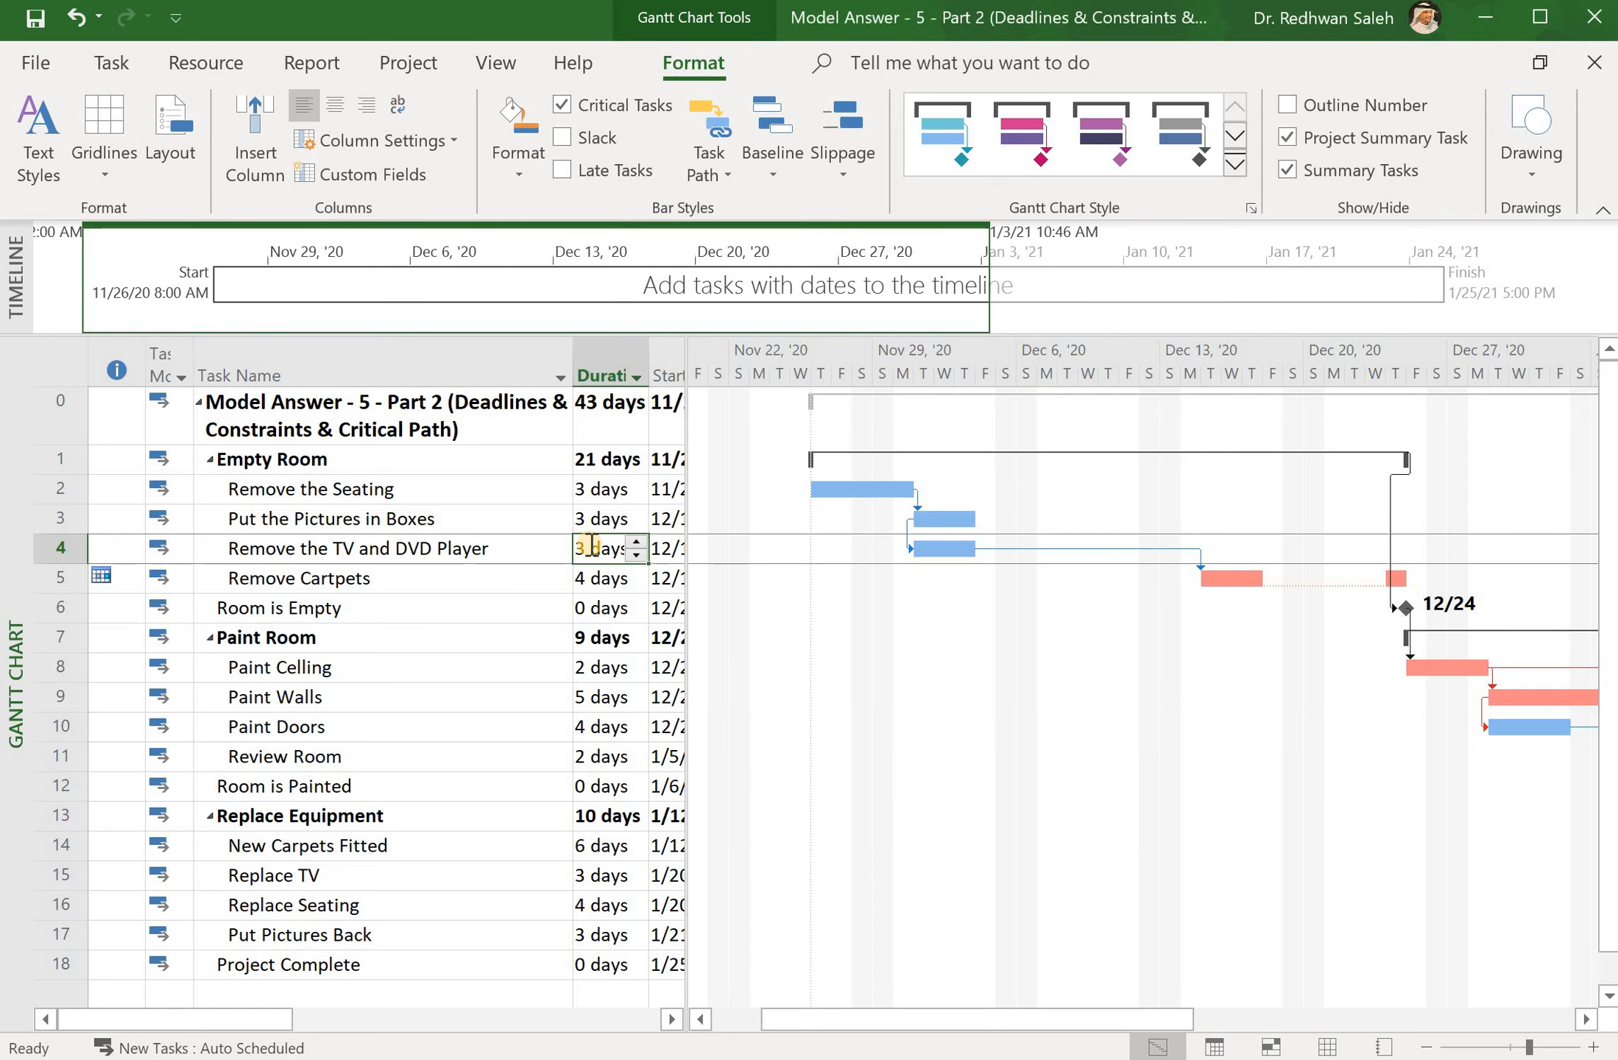
pyautogui.write('10')
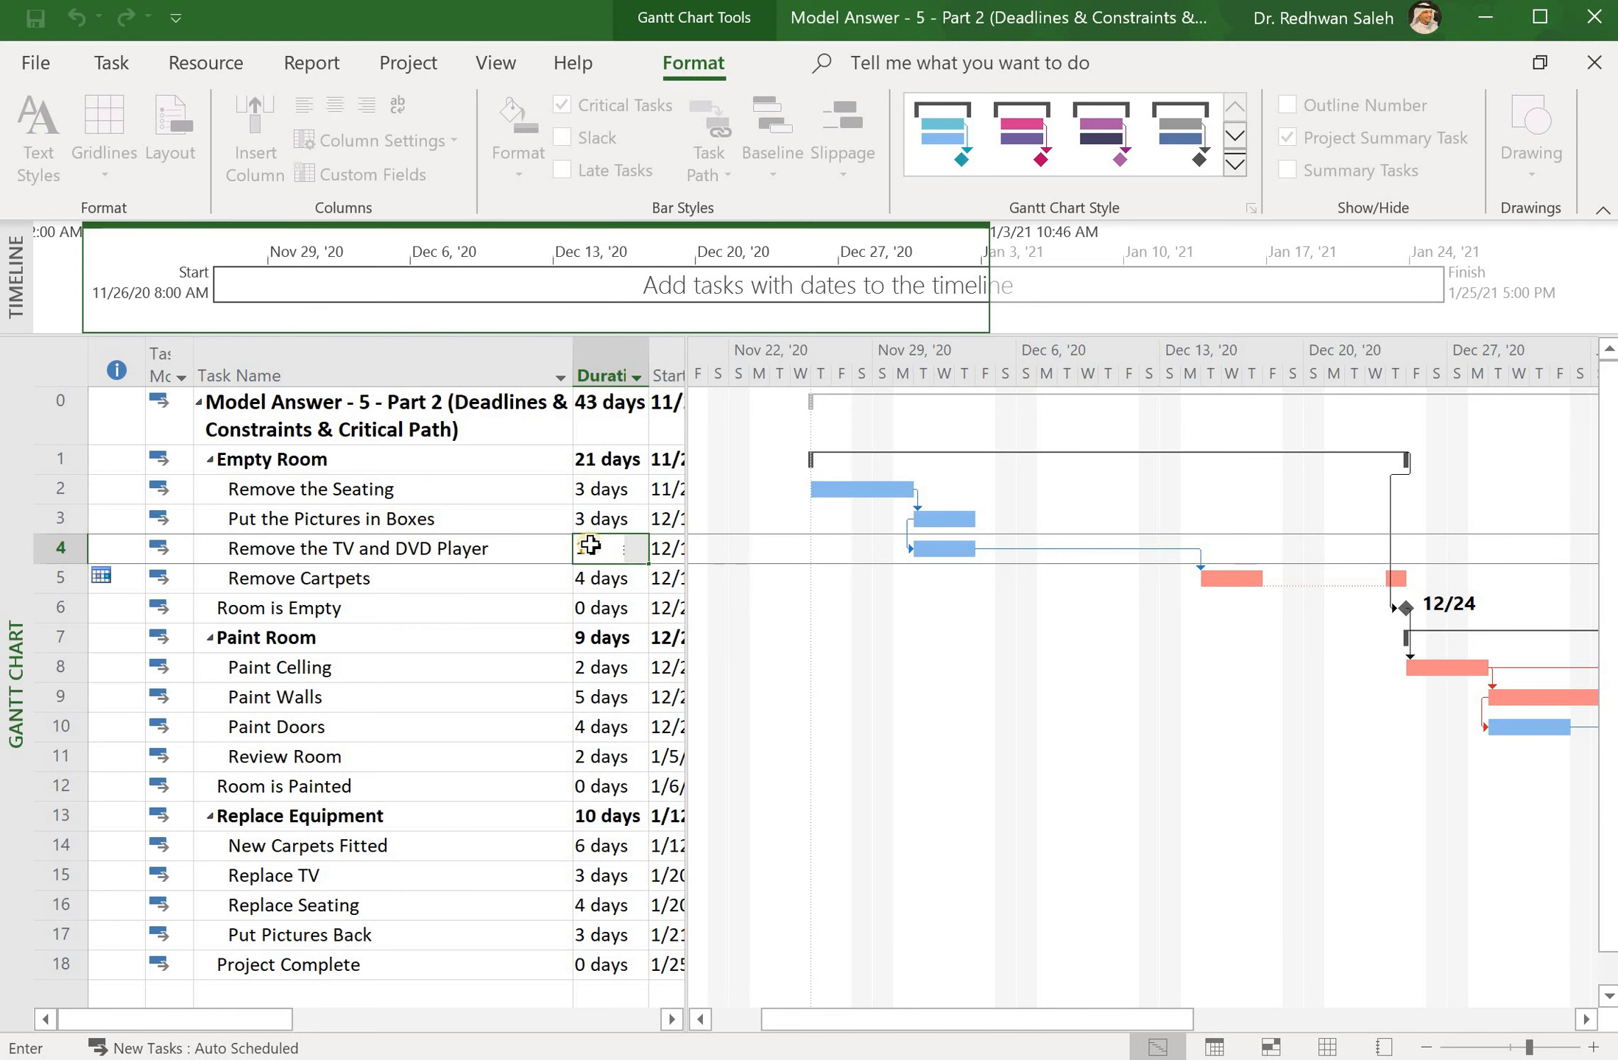
pyautogui.press('Return')
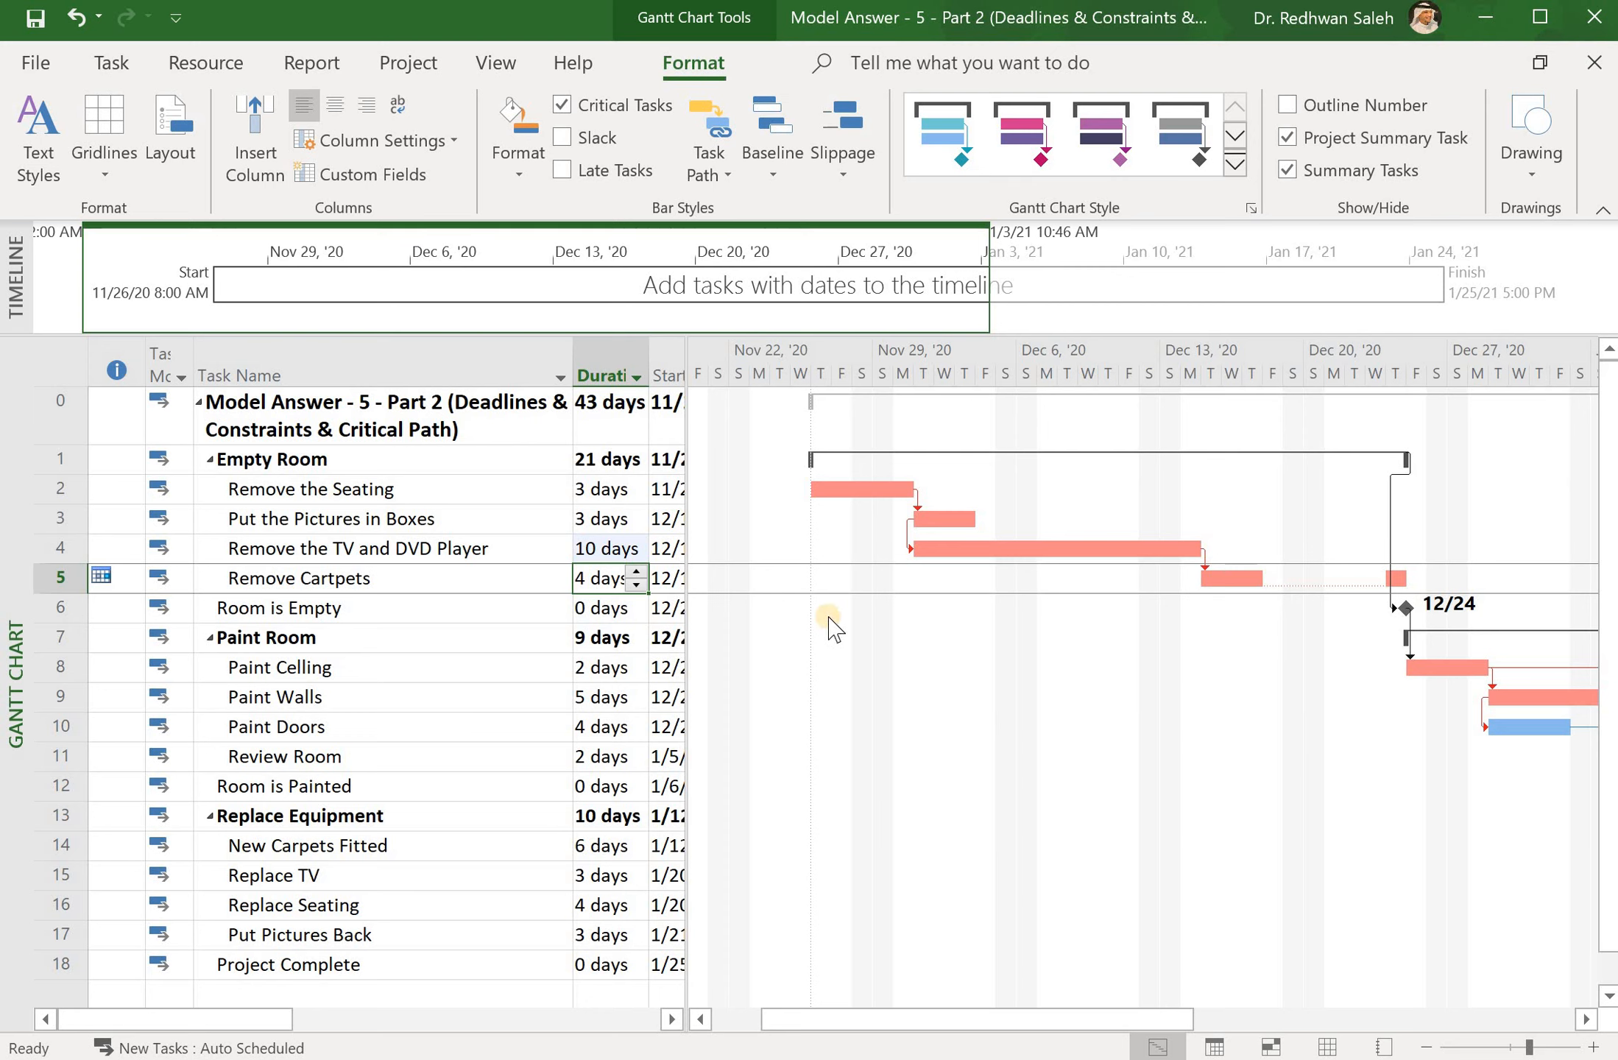
# Set the duration of the Remove the TV and DVD Player task to 15 days and examine the critical path across the chart
pyautogui.click(594, 548)
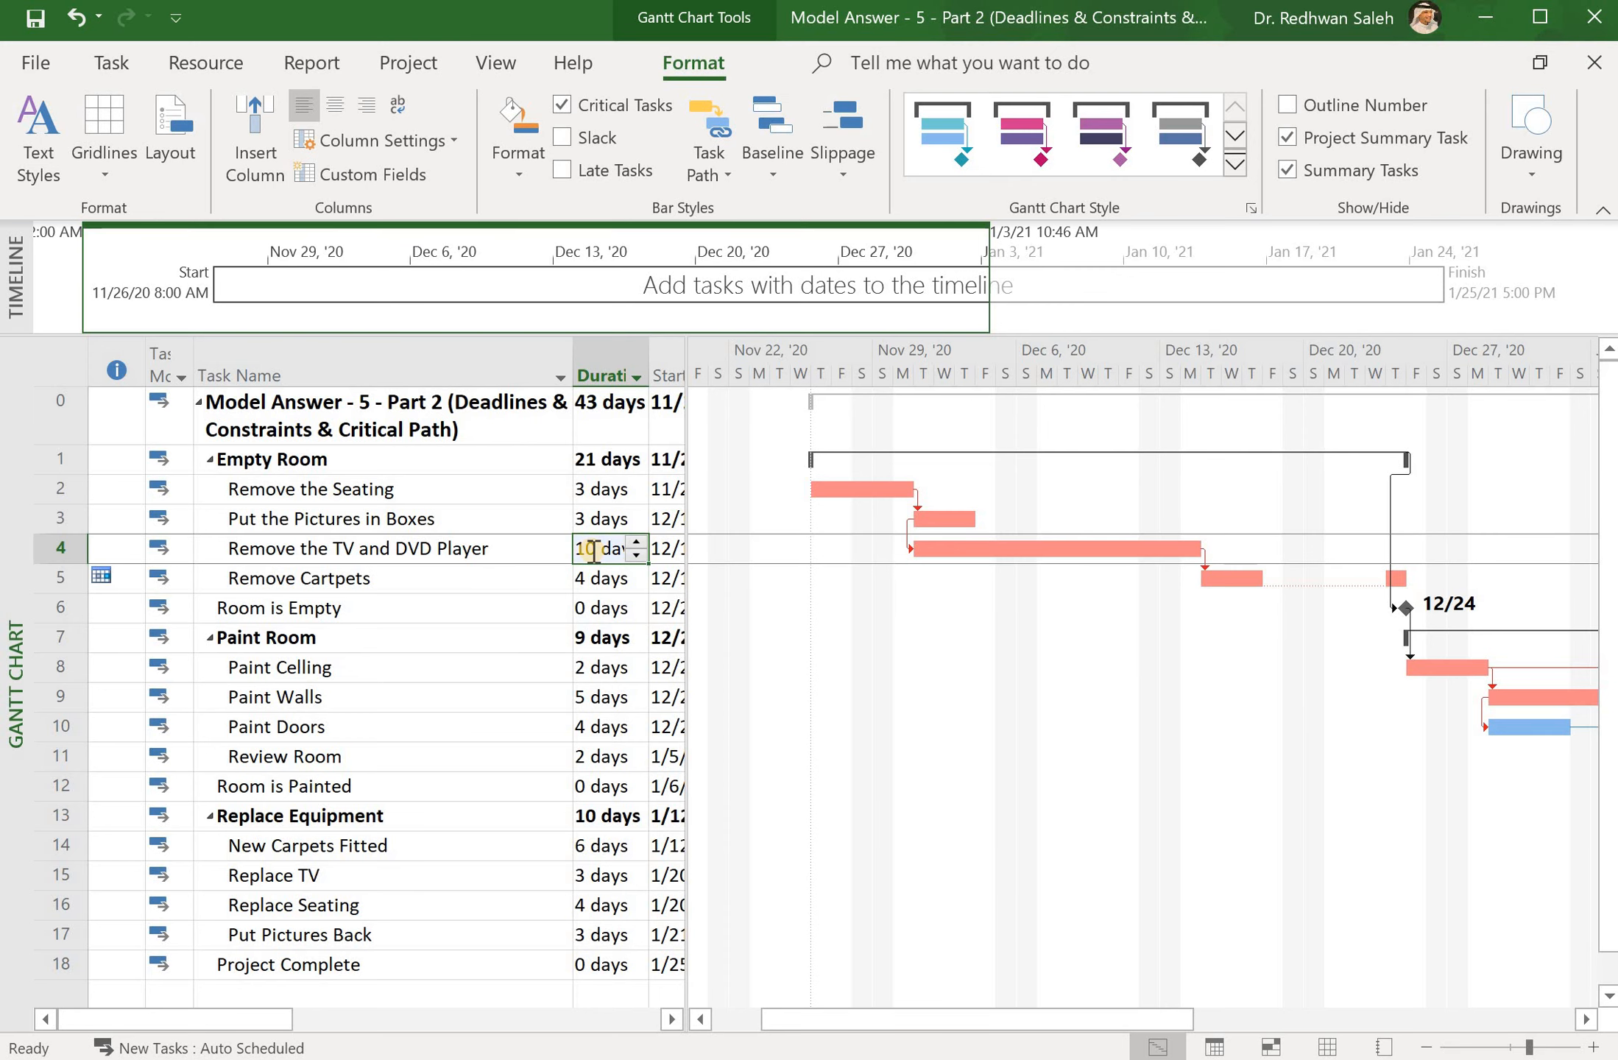
pyautogui.write('1')
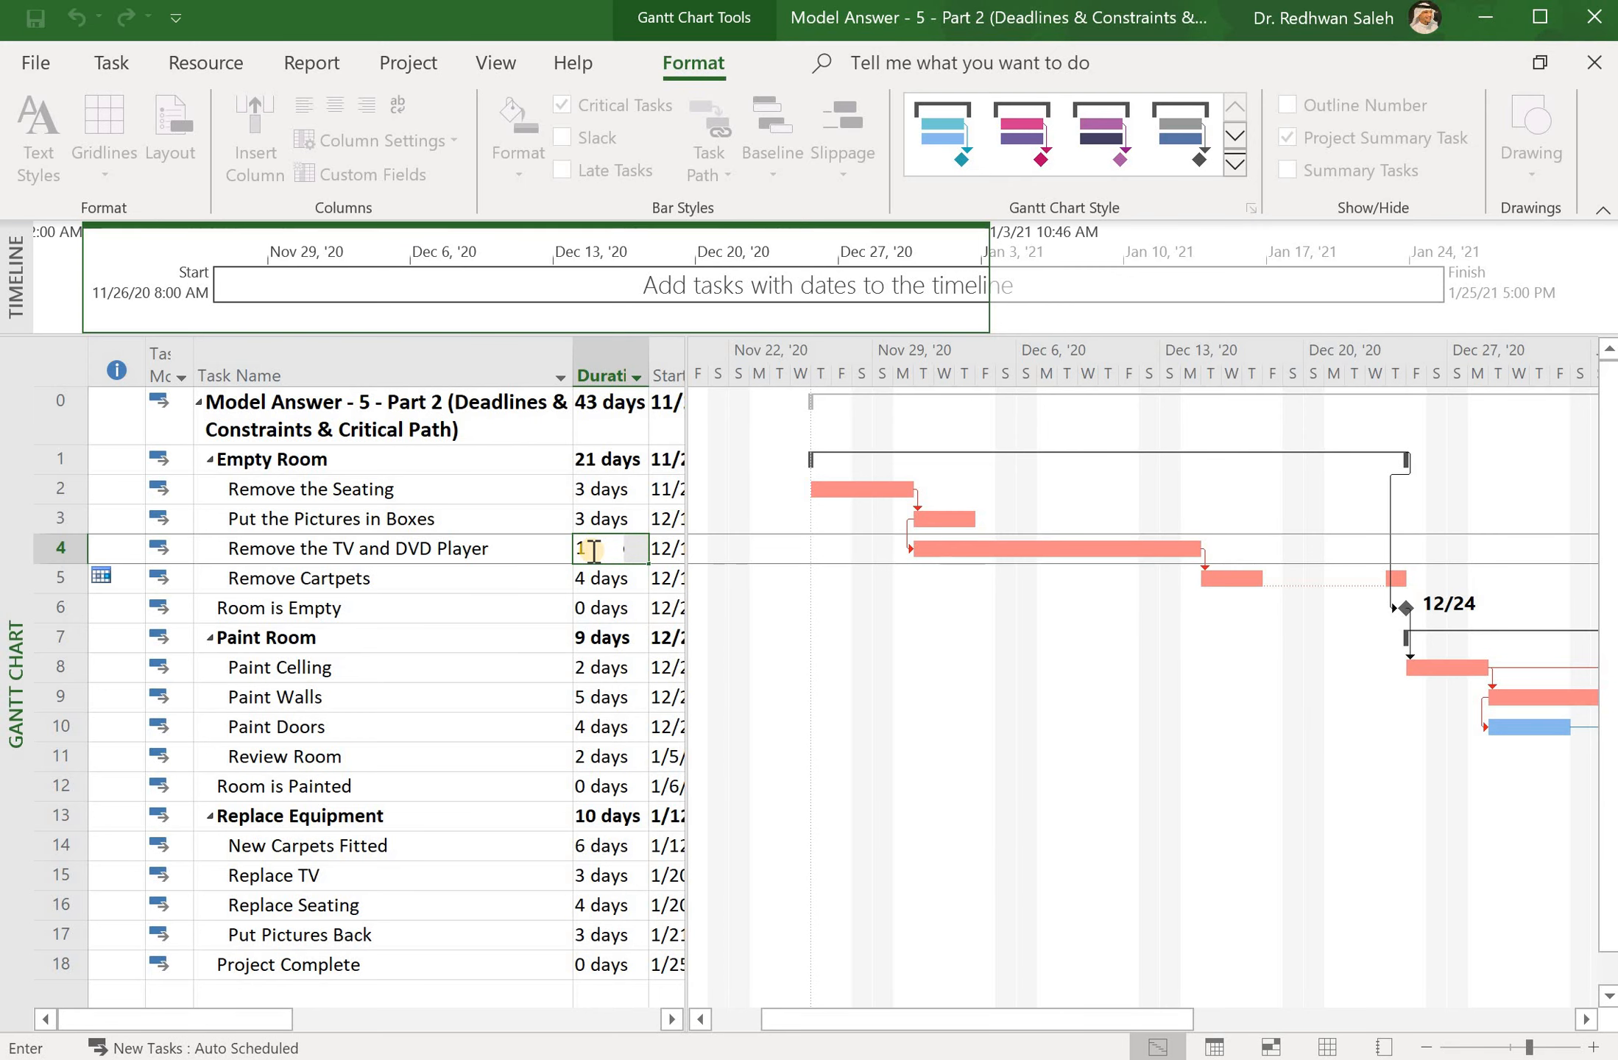
pyautogui.write('5')
pyautogui.press('Return')
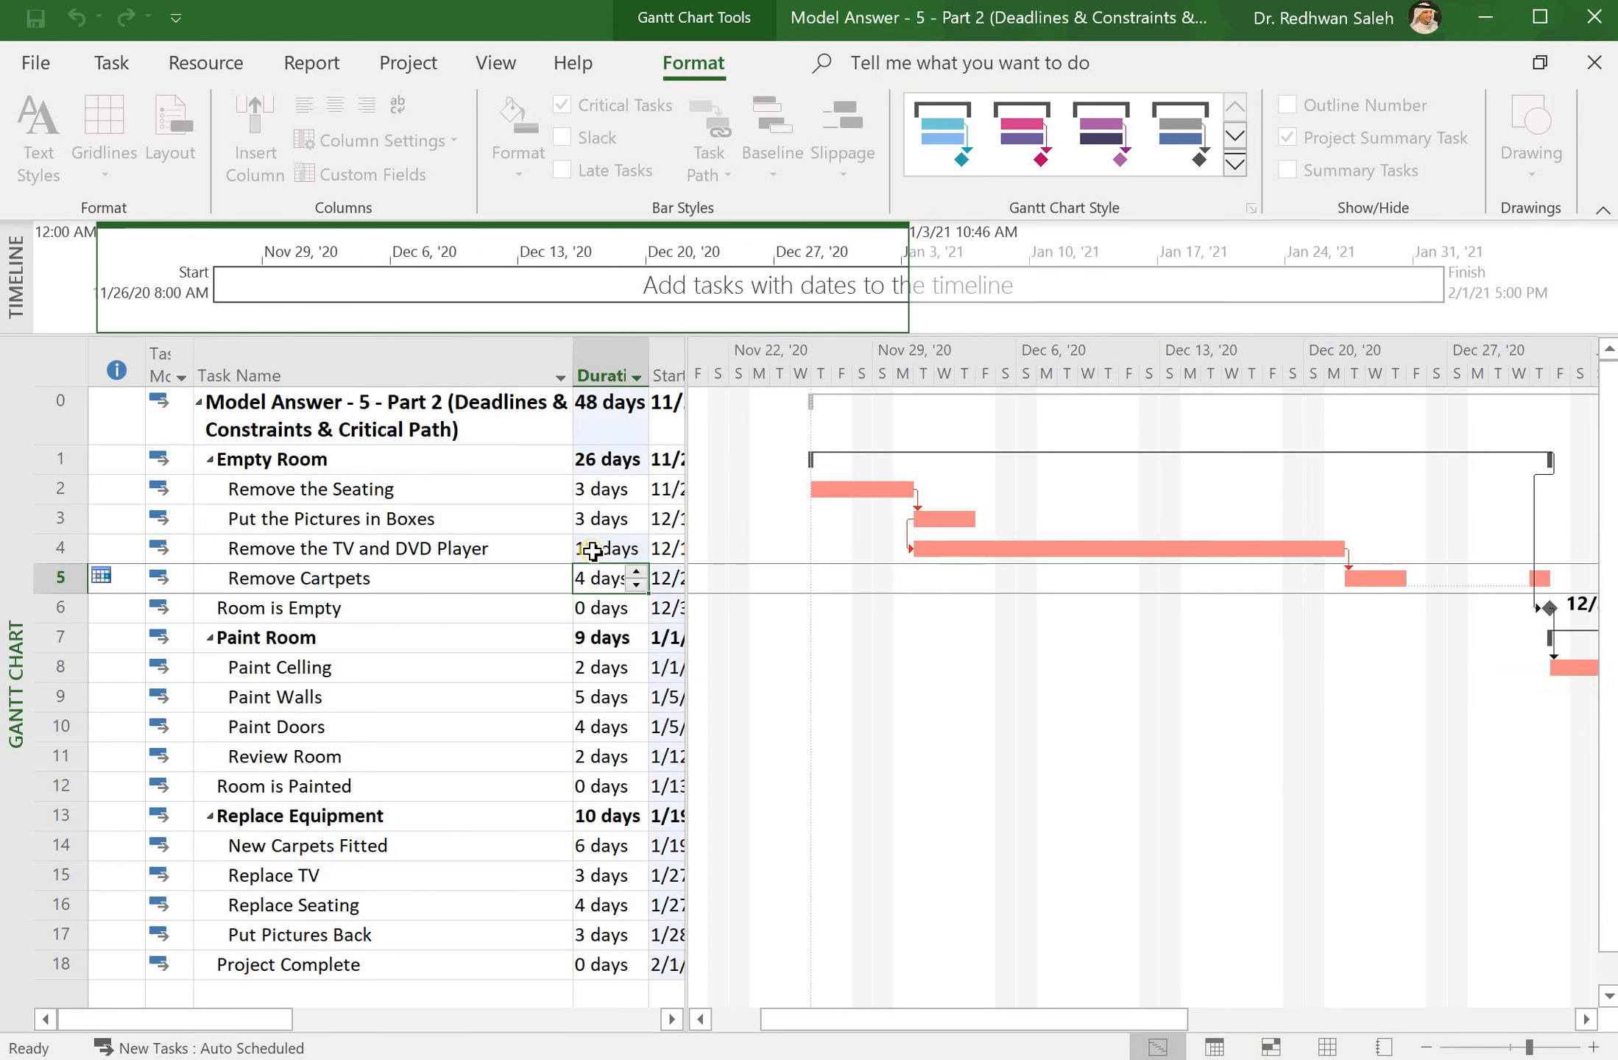
pyautogui.moveTo(945, 1019); pyautogui.dragTo(1182, 1028)
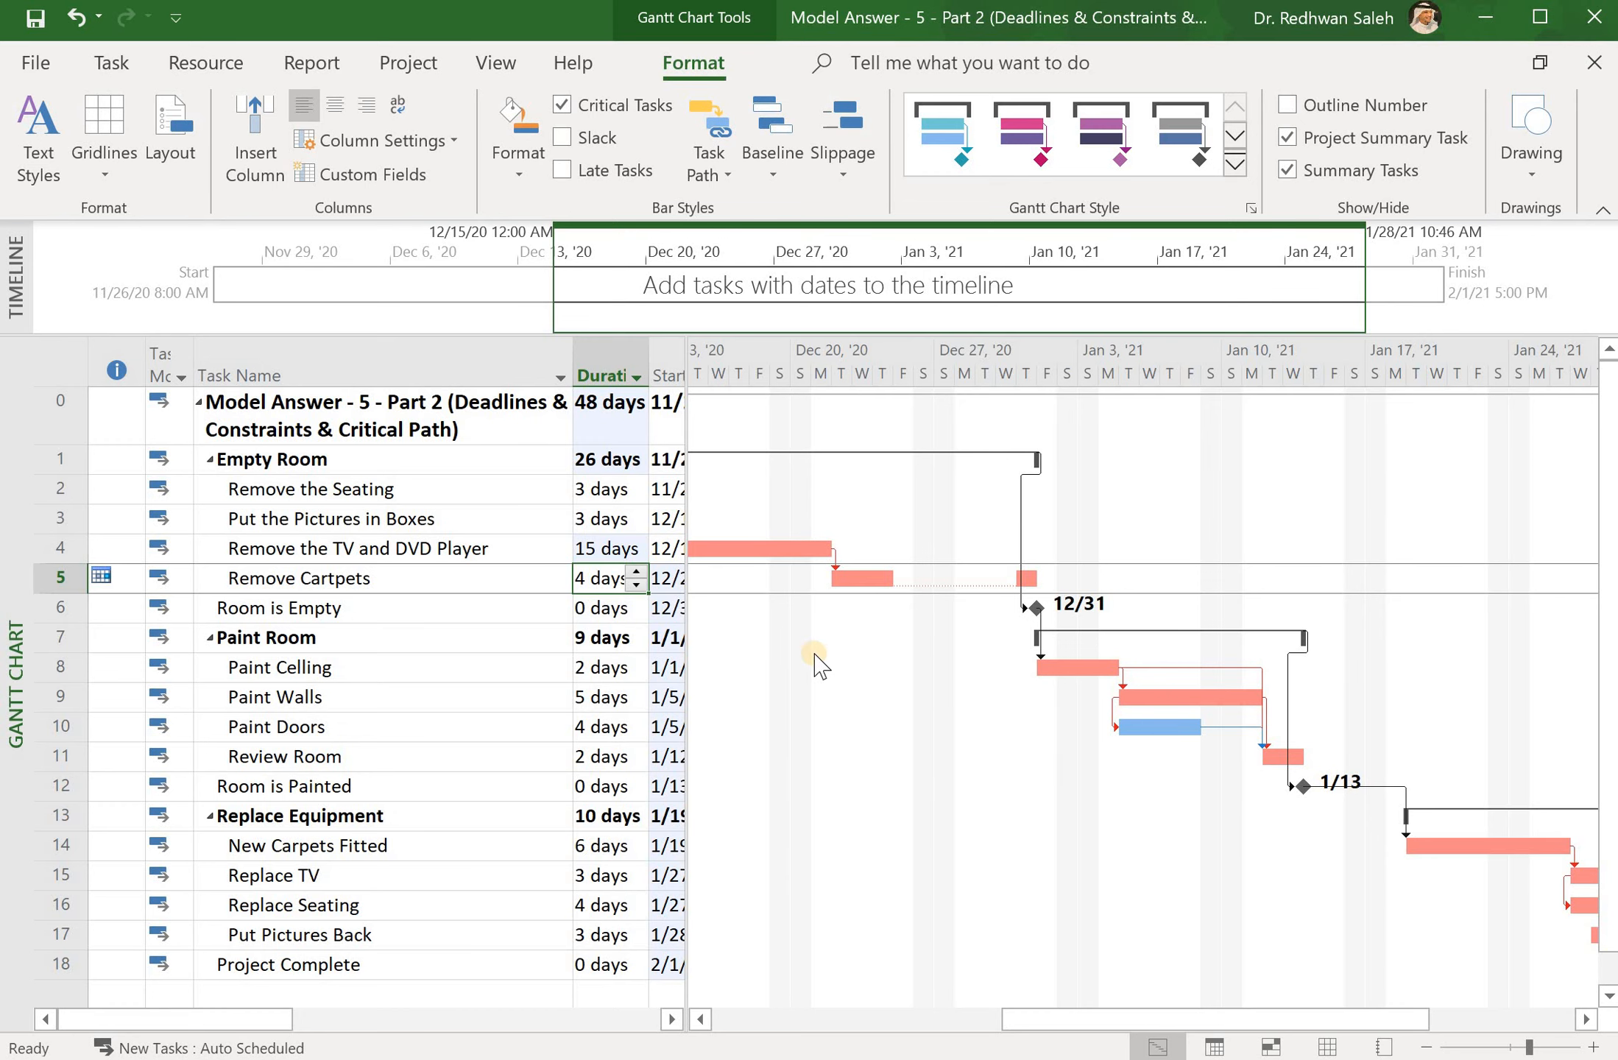
pyautogui.click(746, 1029)
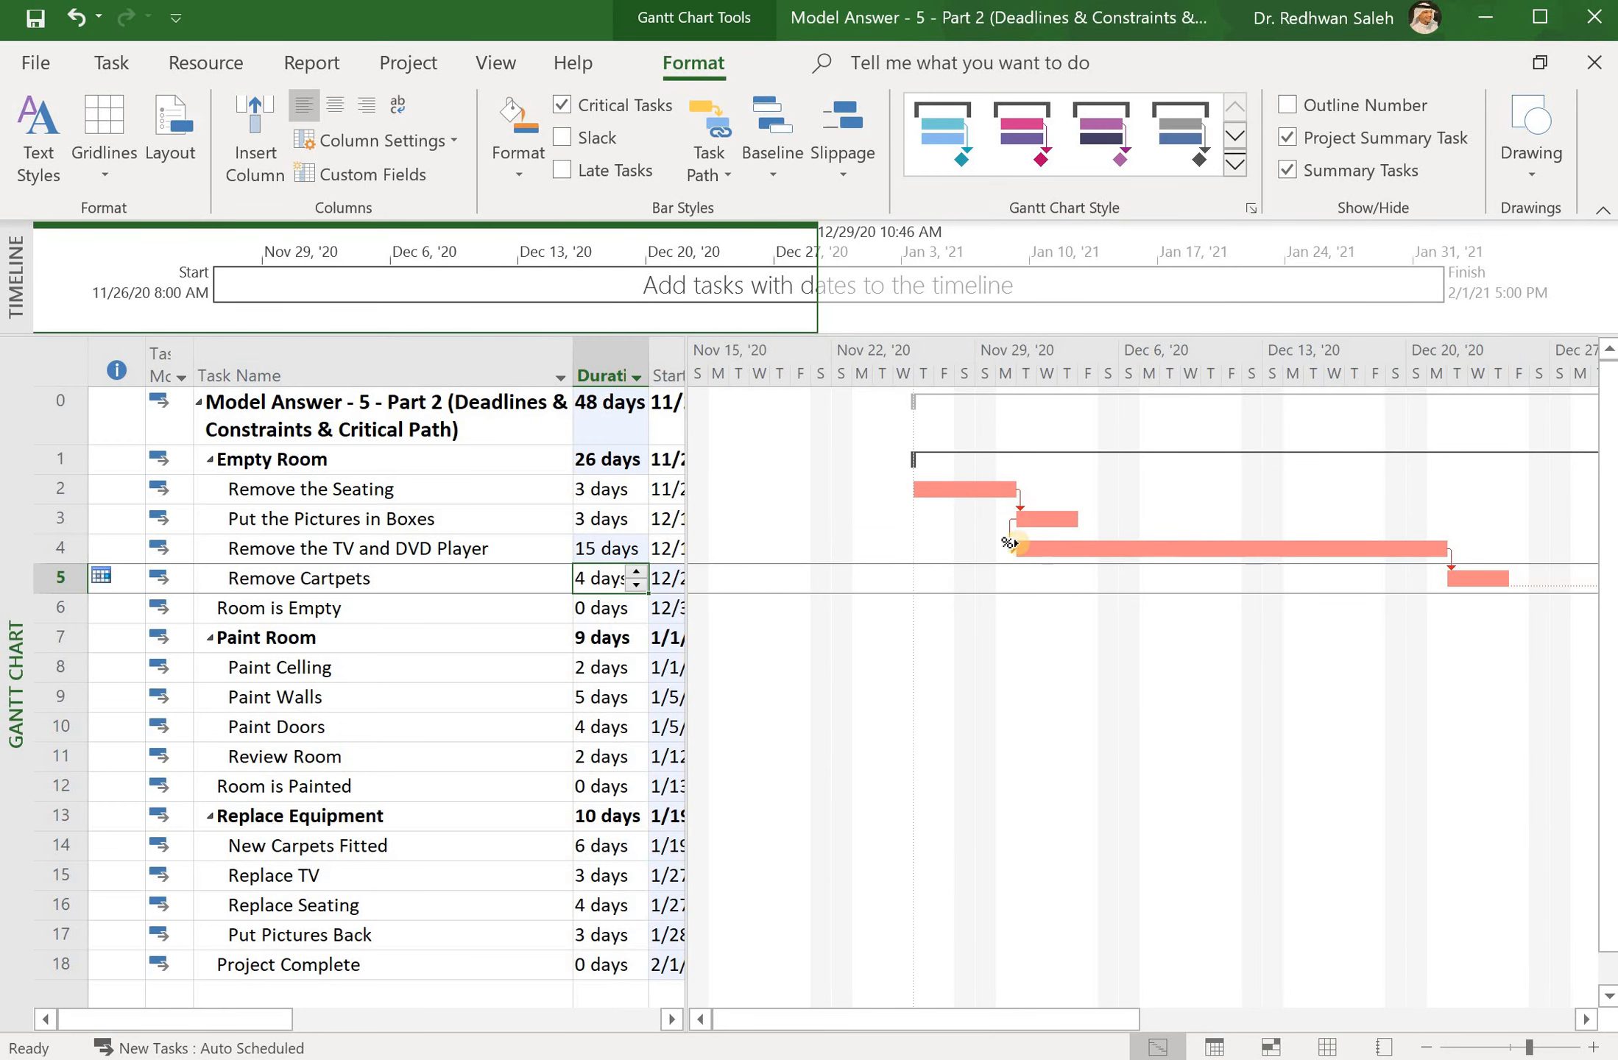
# Set the duration of the Remove the TV and DVD Player task back to 3 days
pyautogui.click(593, 549)
pyautogui.click(592, 549)
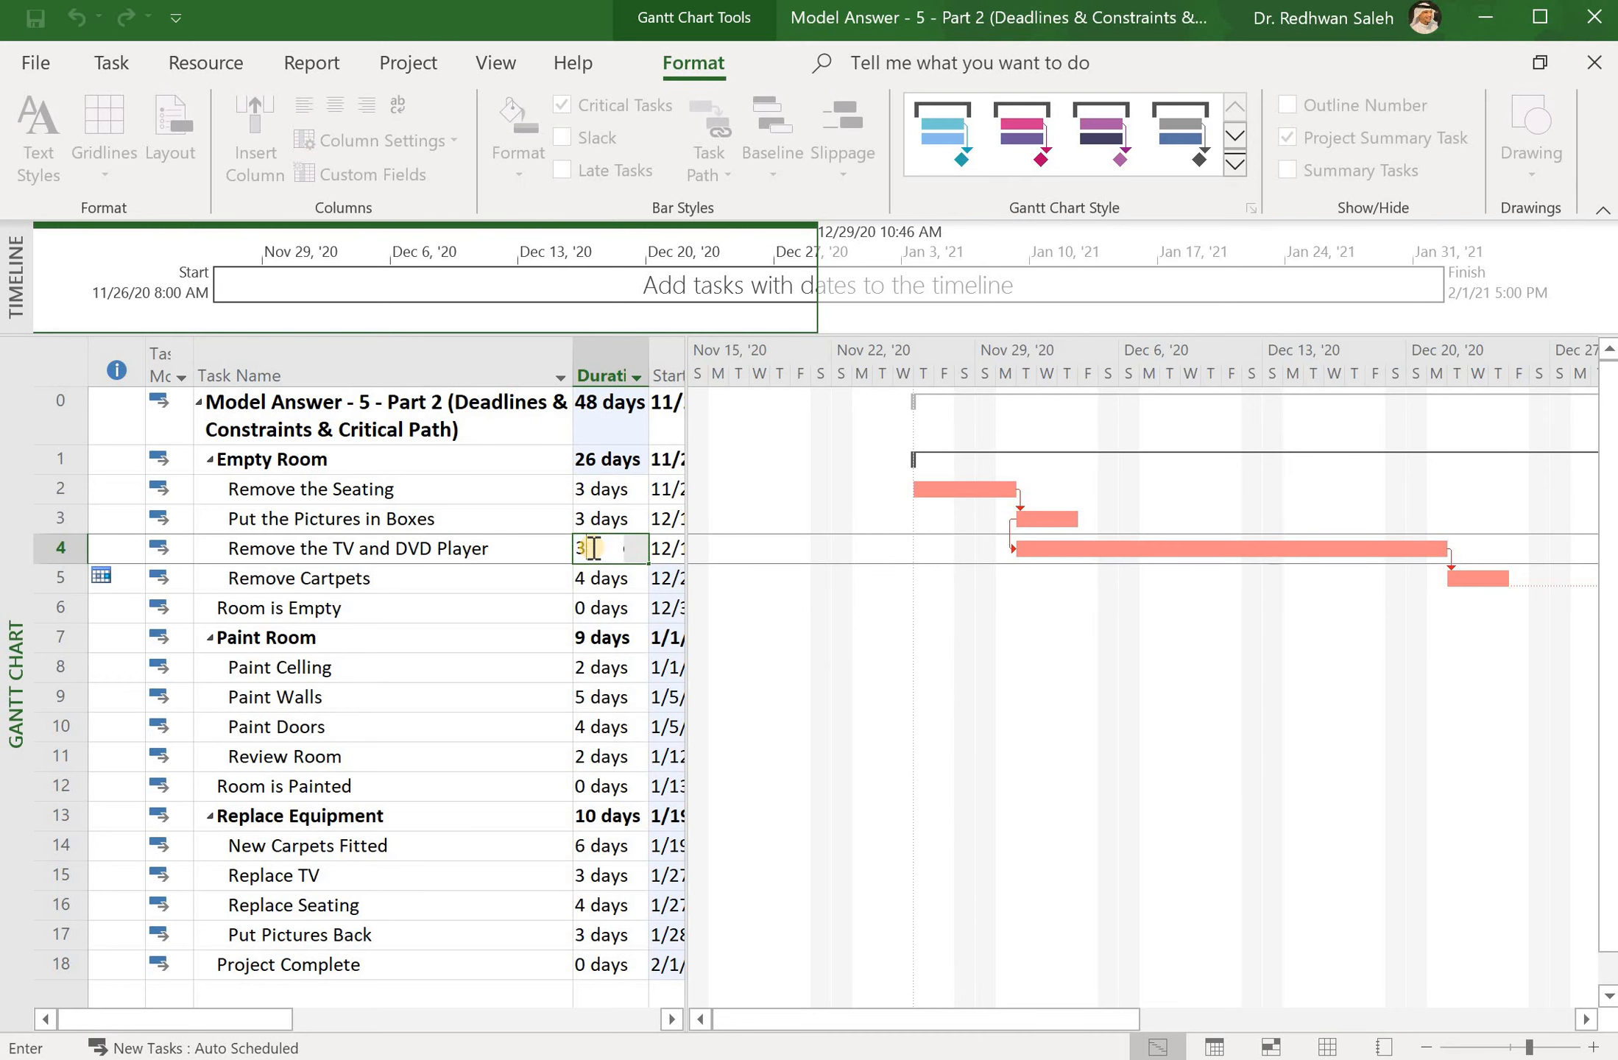
pyautogui.write('3')
pyautogui.press('Return')
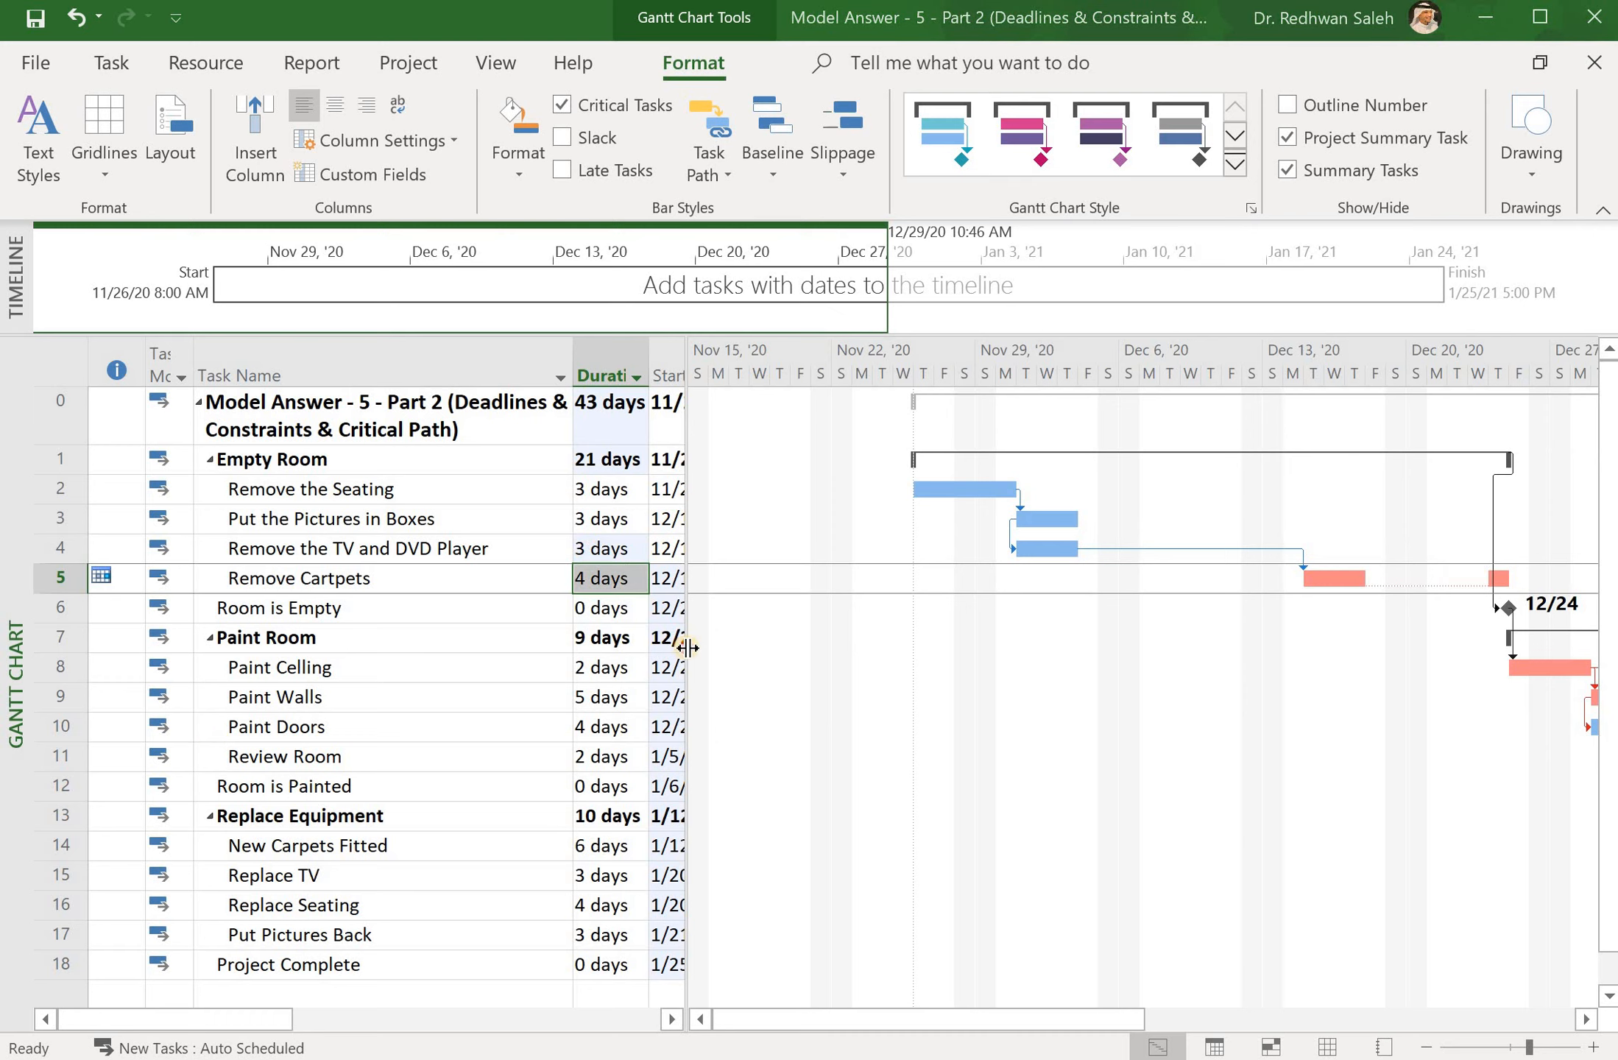
# Remove the date constraint from the Remove Cartpets task by clearing its constraint date and setting the constraint type to As Soon As Possible
pyautogui.moveTo(687, 647); pyautogui.dragTo(1043, 656)
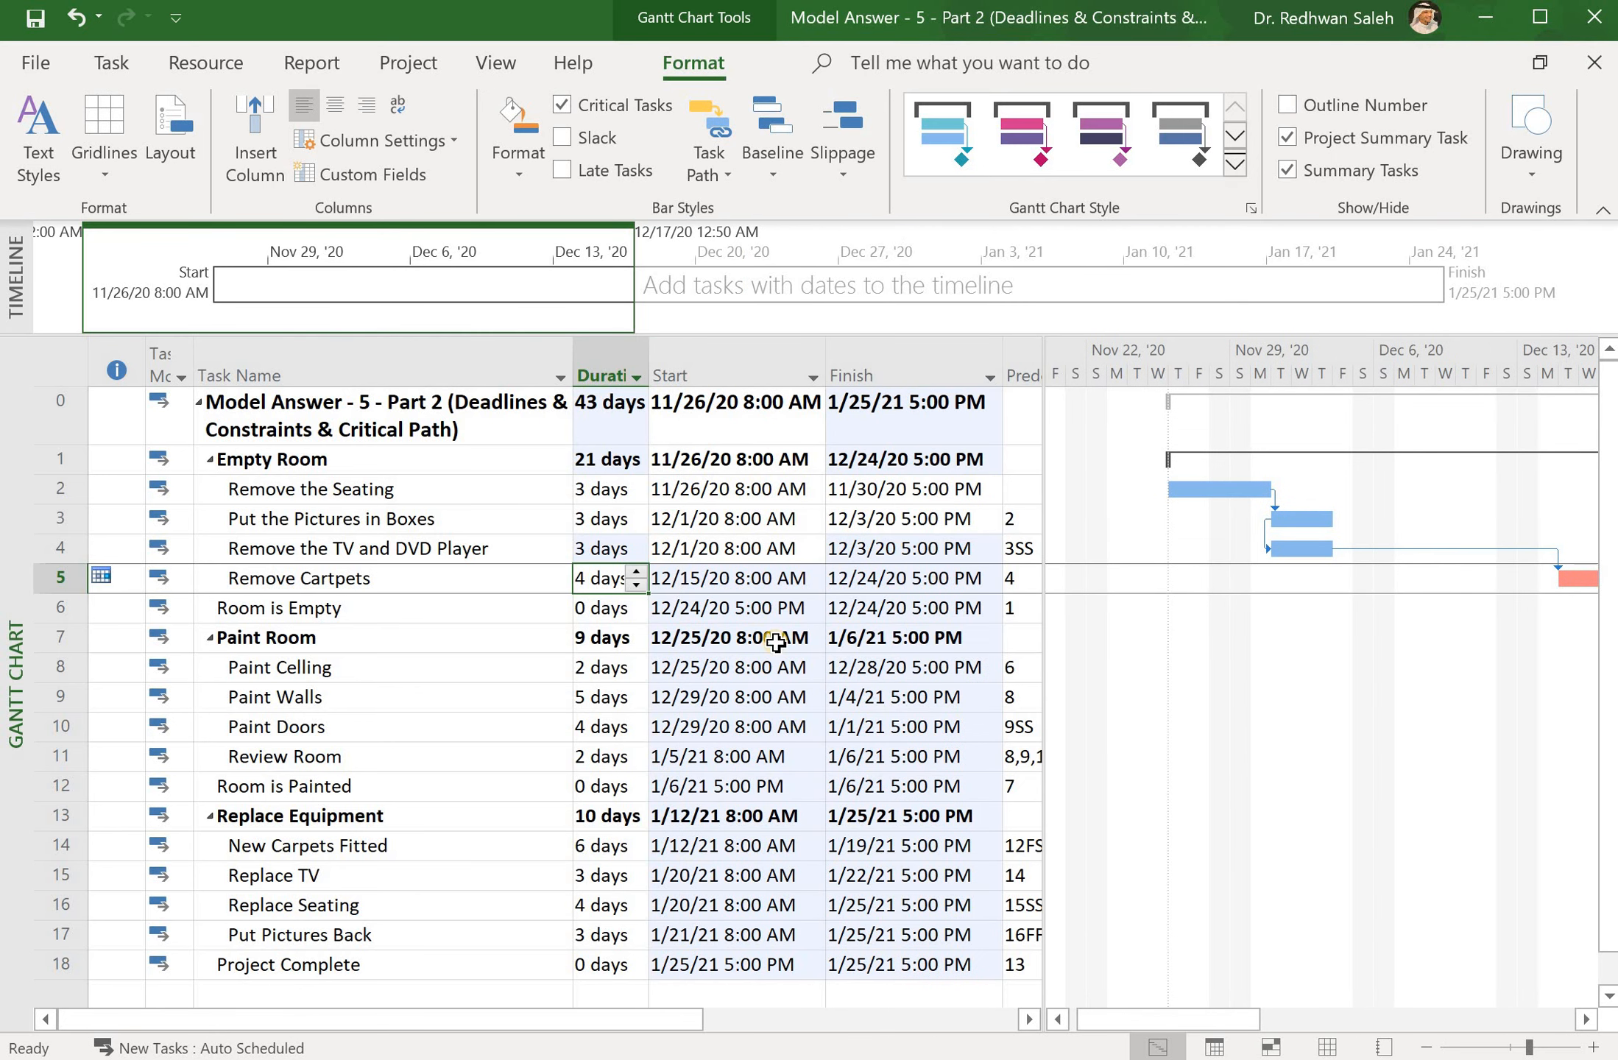
pyautogui.doubleClick(59, 585)
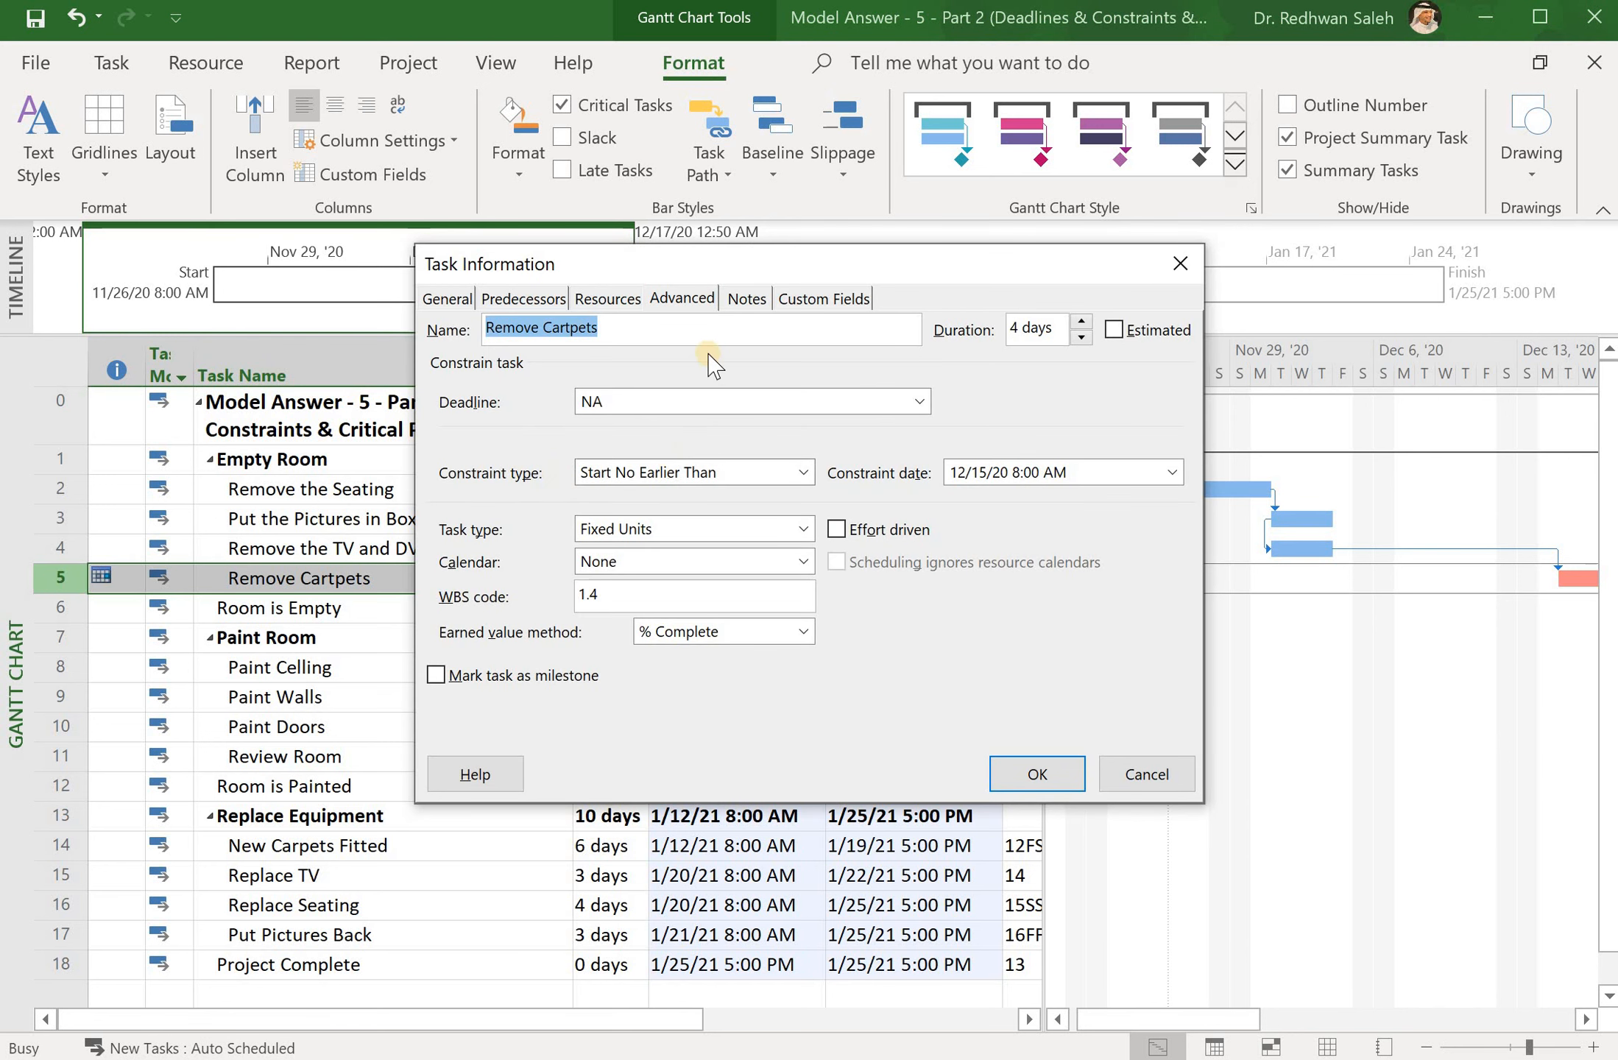
pyautogui.click(677, 300)
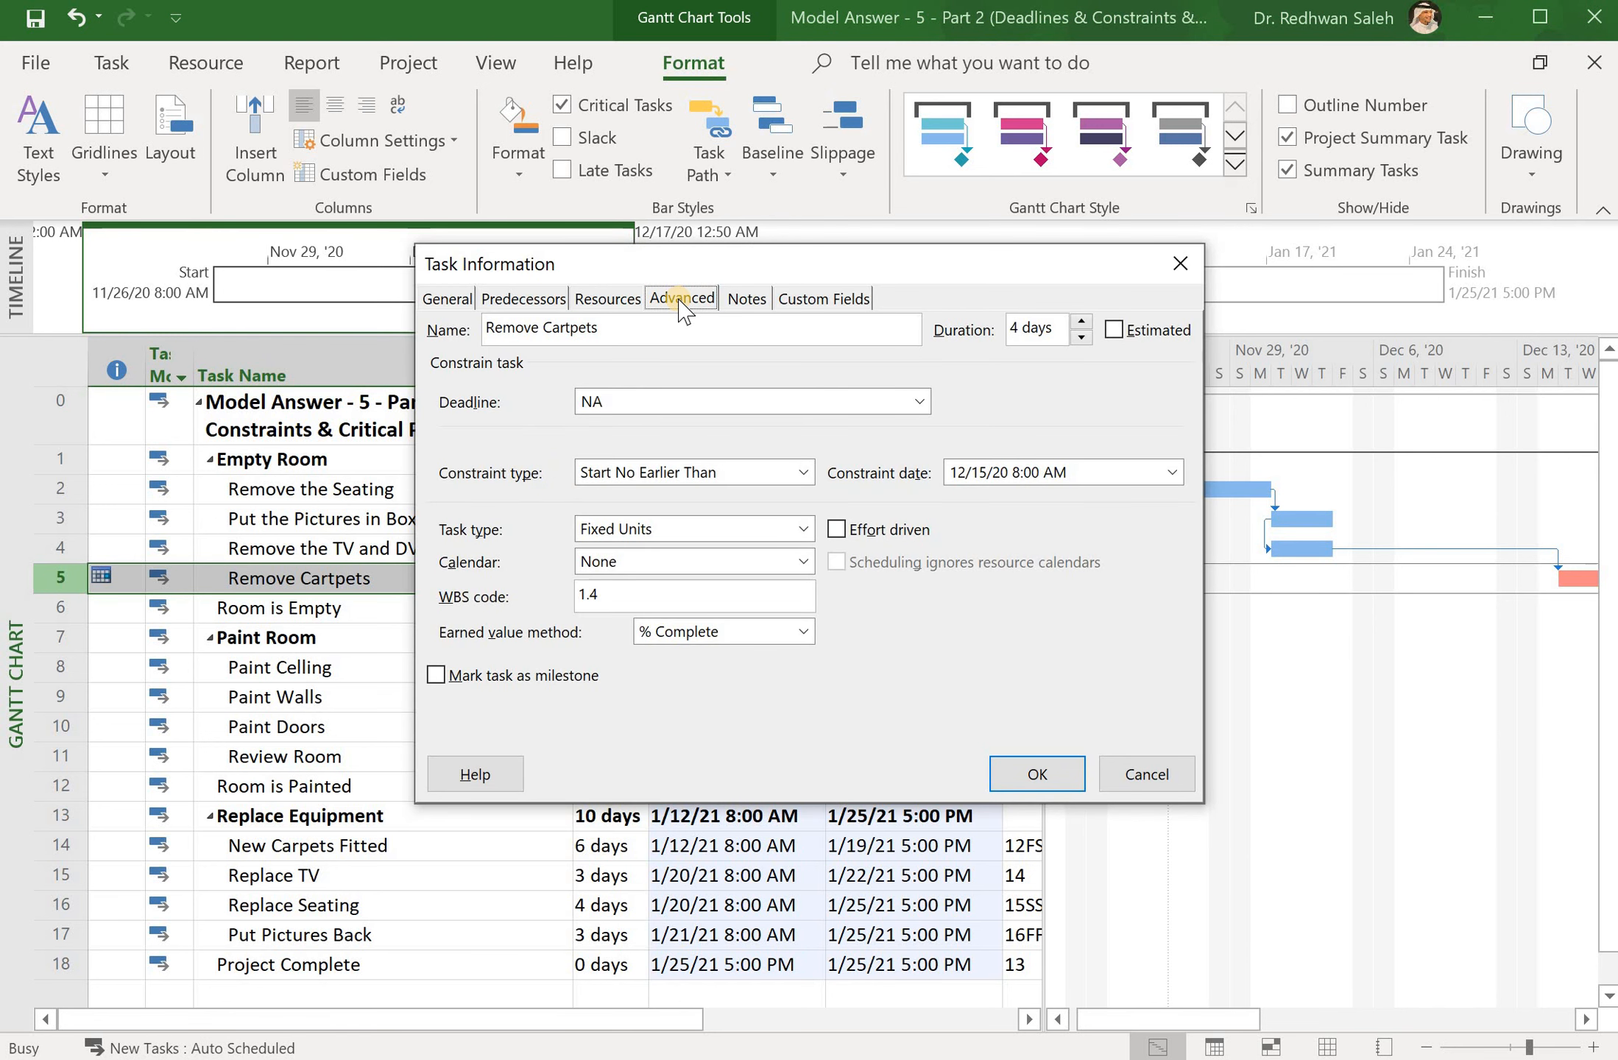
pyautogui.click(1086, 470)
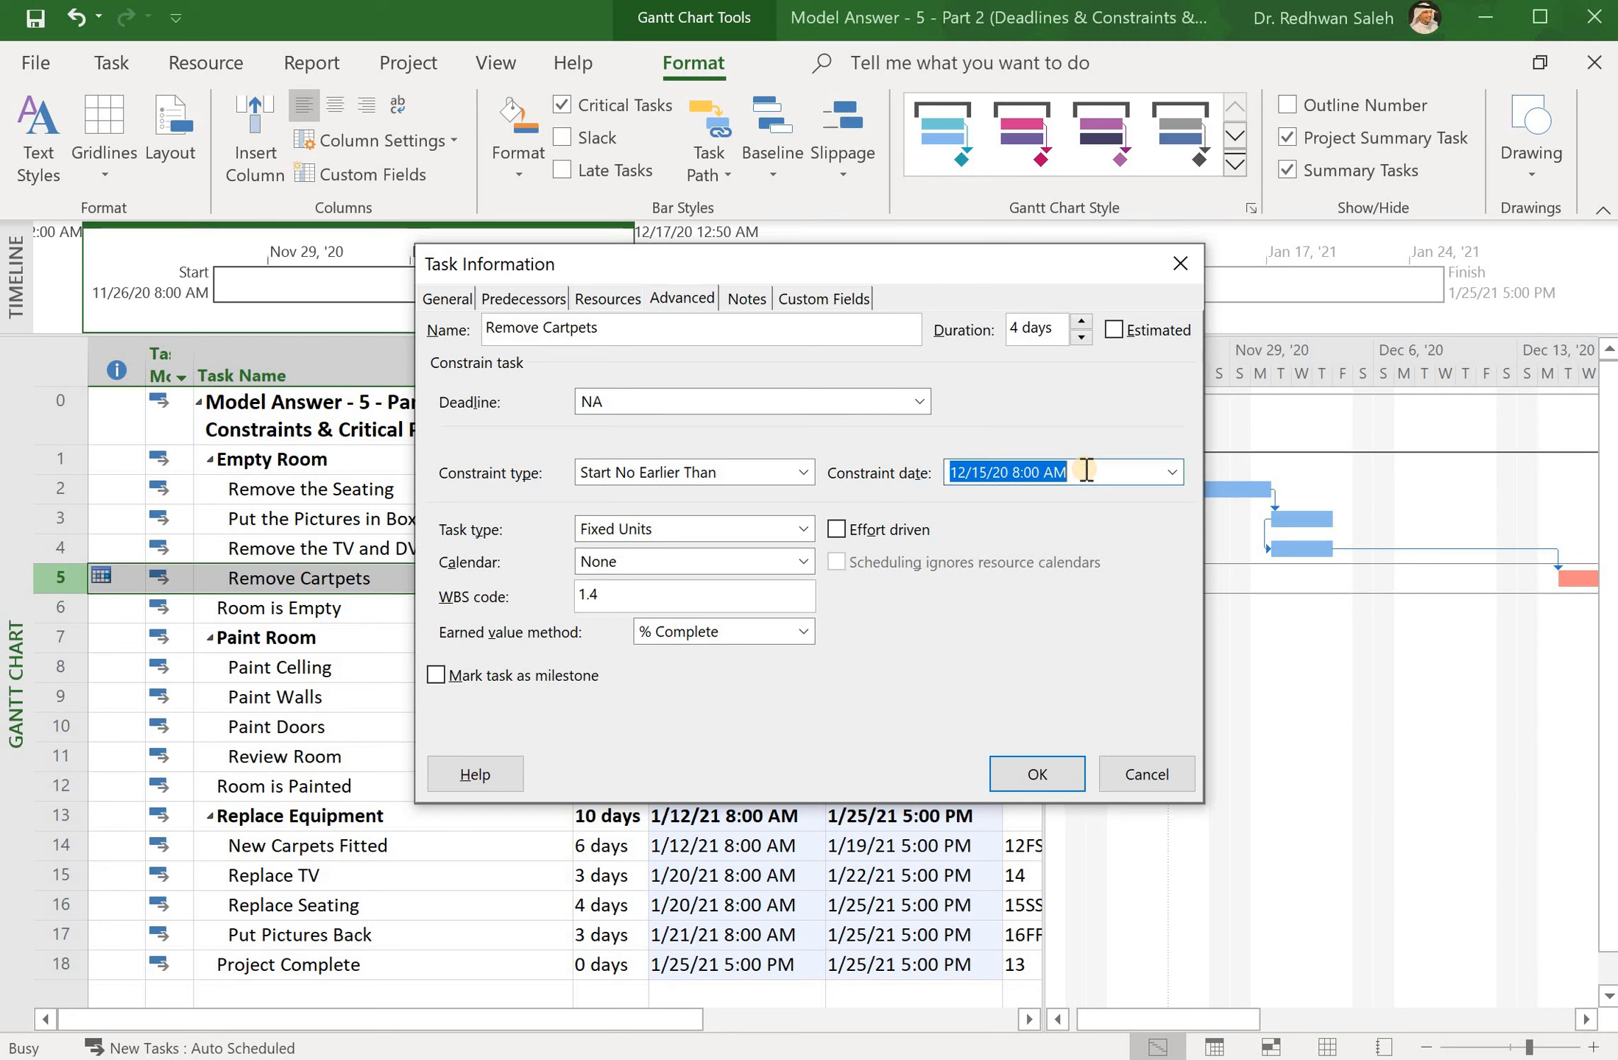
pyautogui.press('BackSpace')
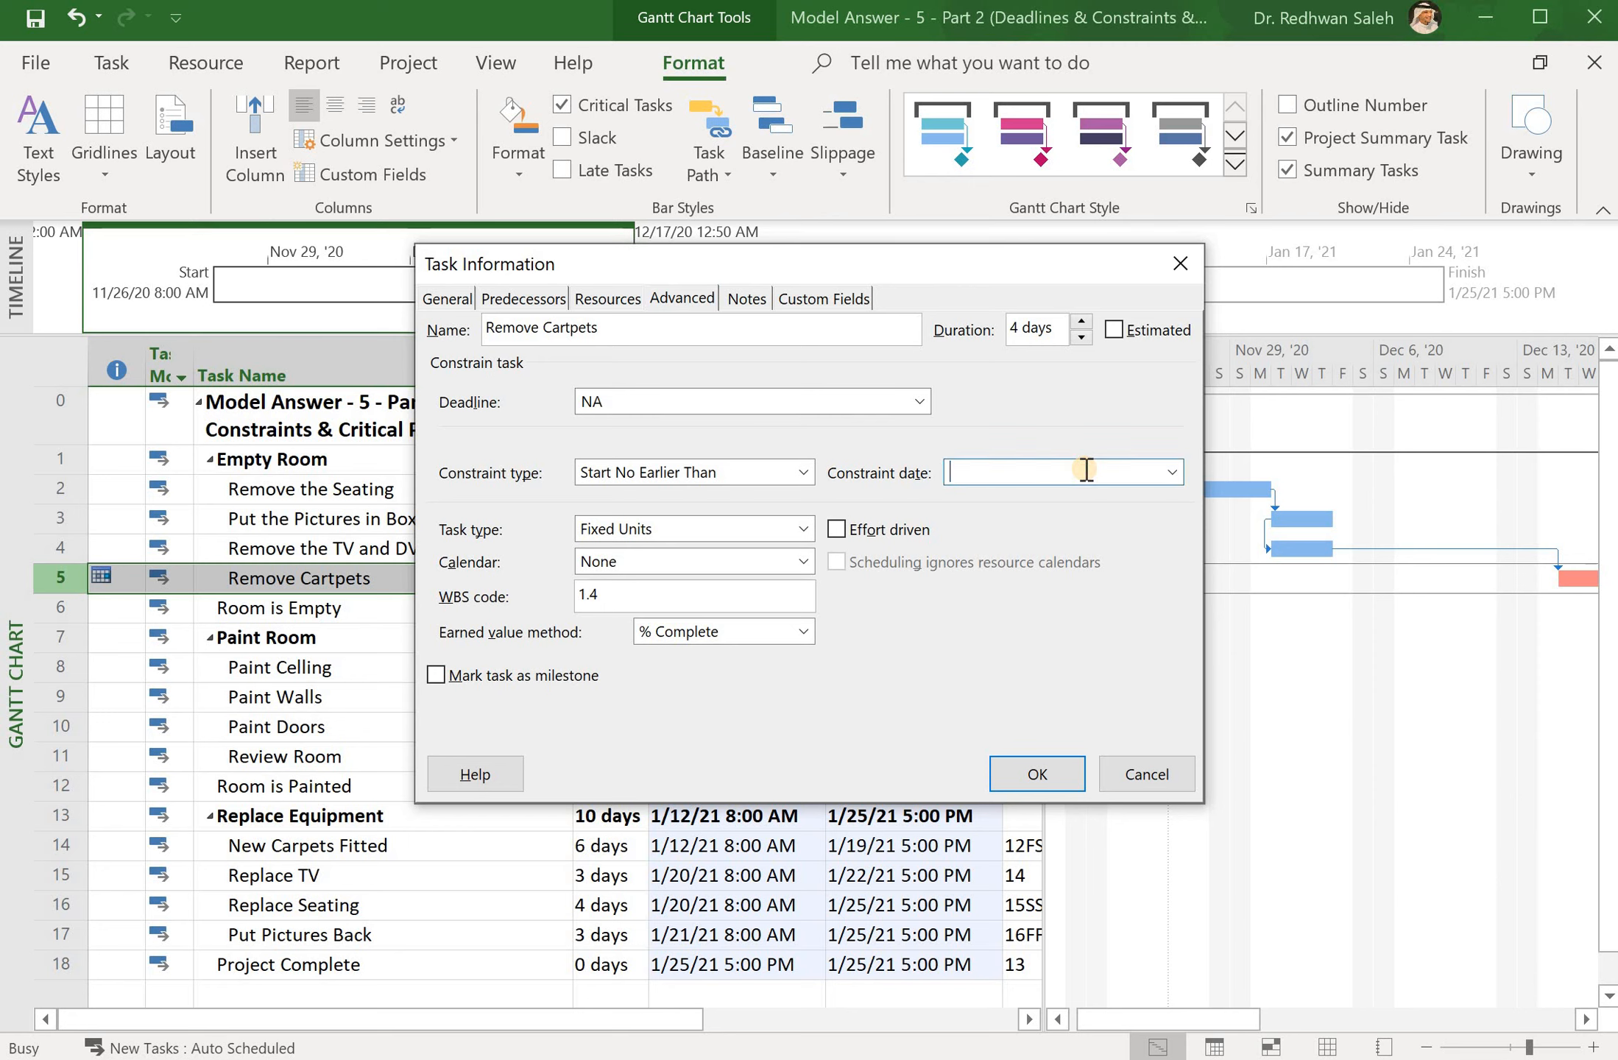
pyautogui.click(805, 471)
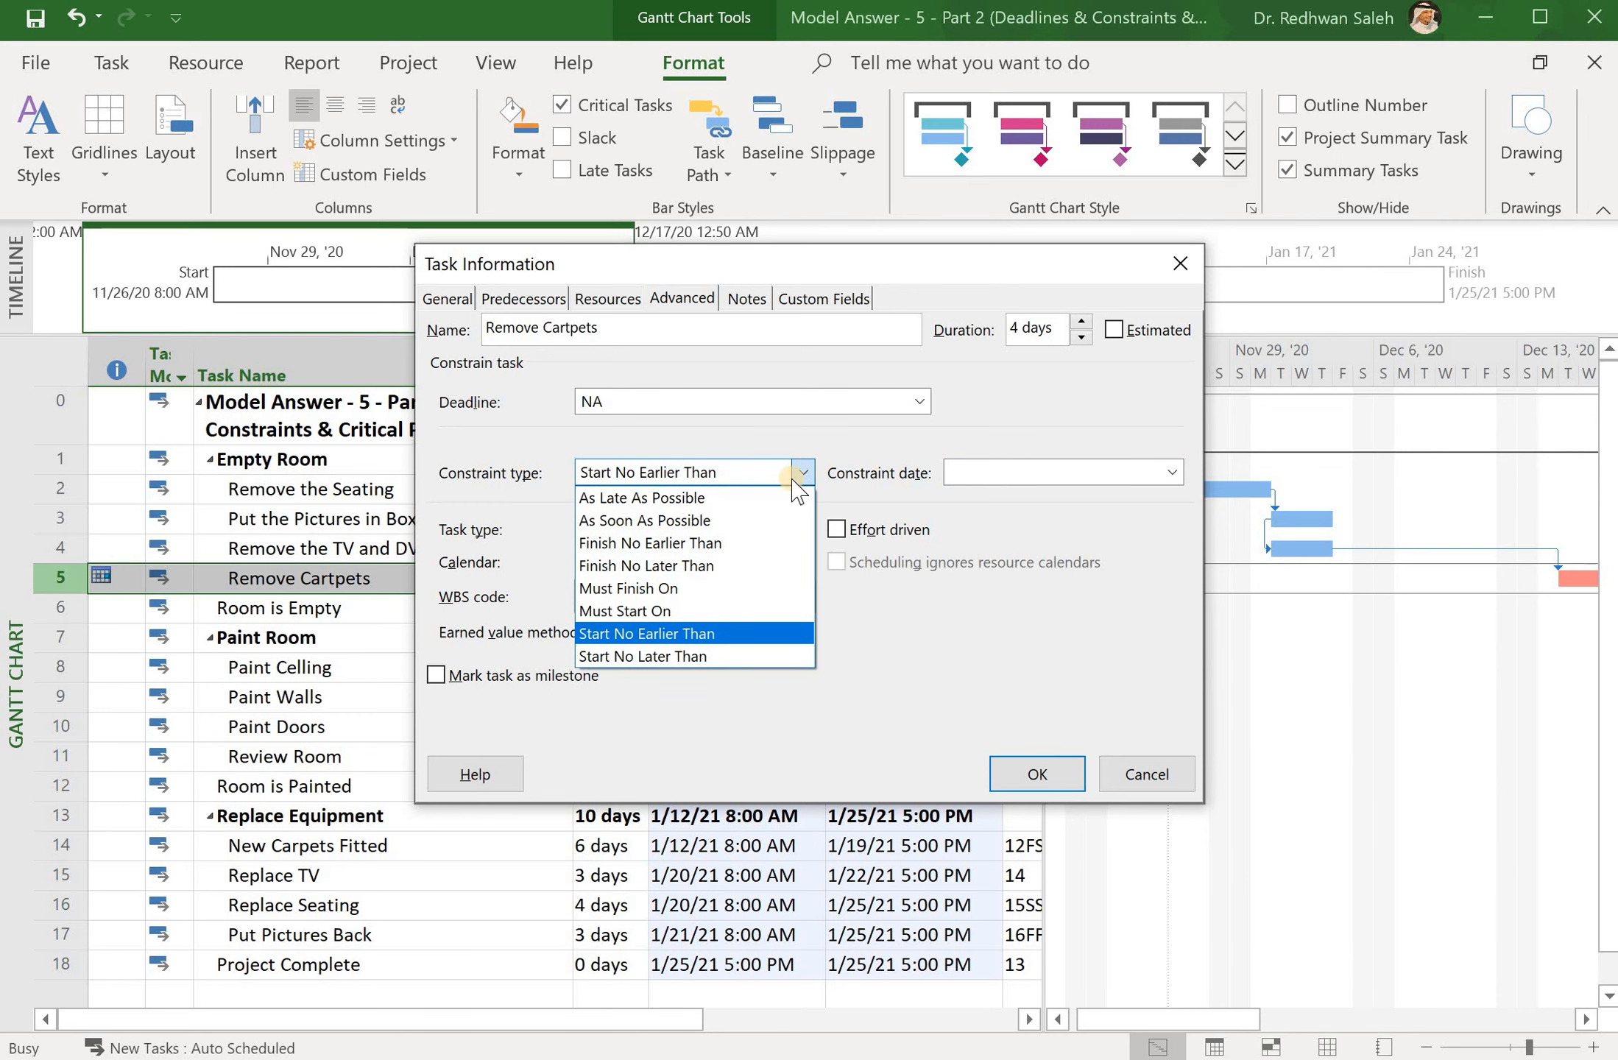
pyautogui.click(688, 521)
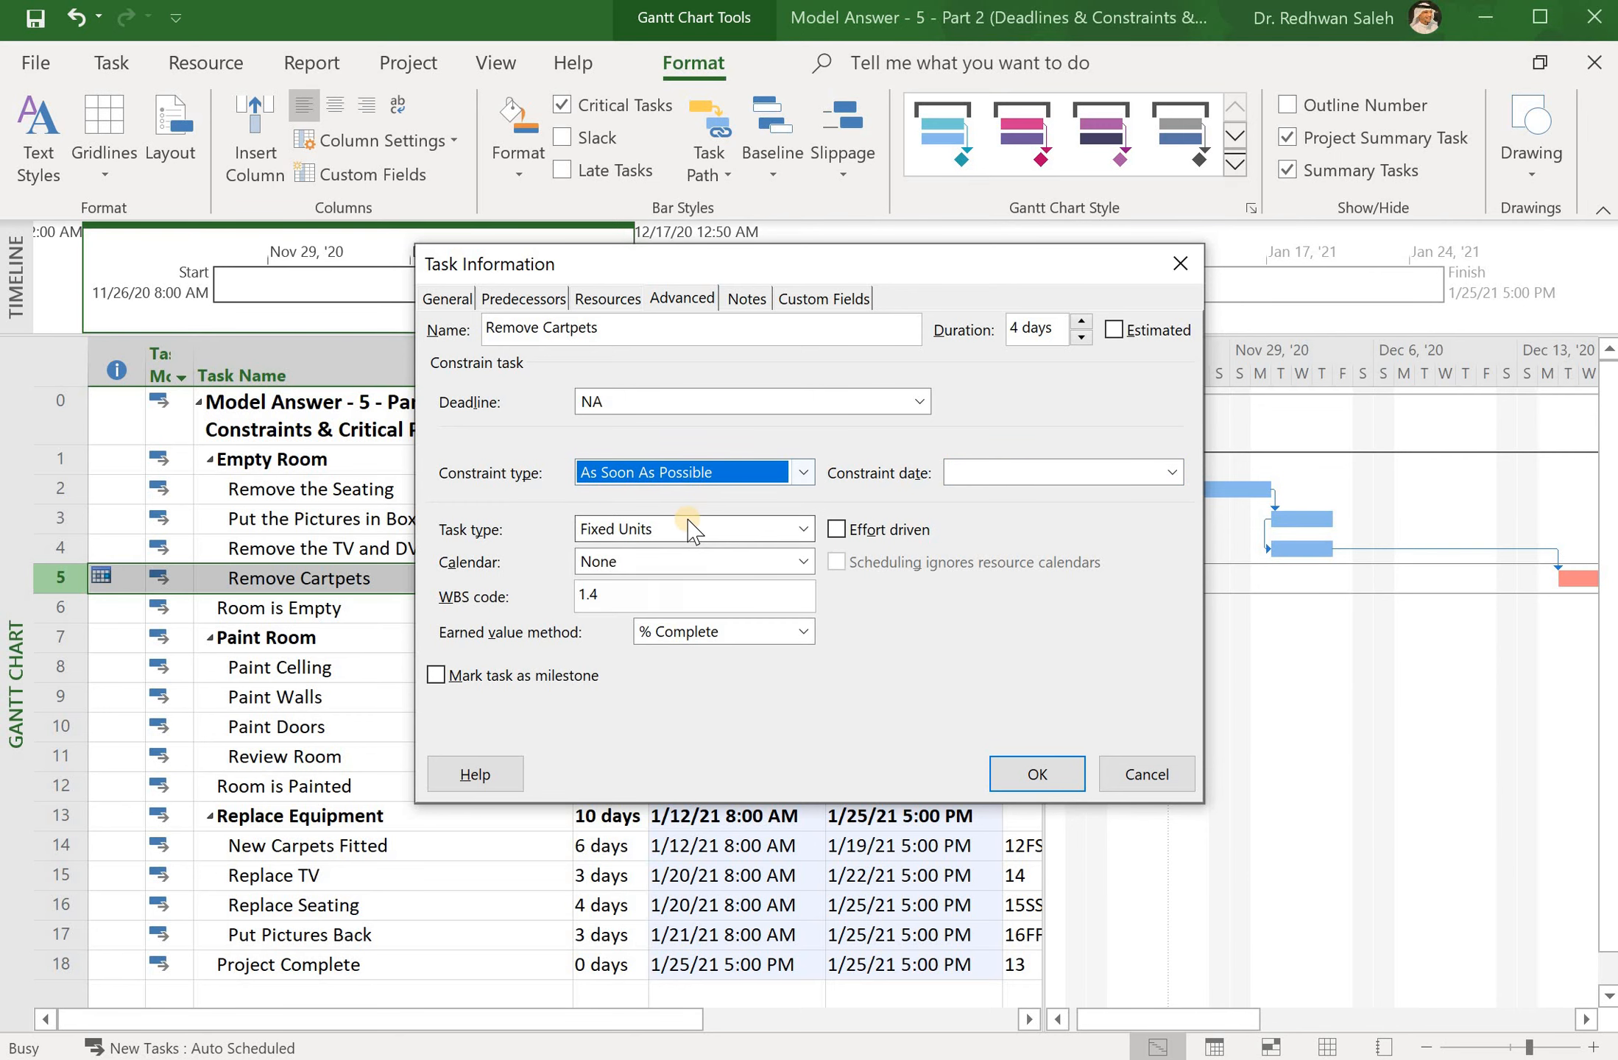
pyautogui.click(1041, 773)
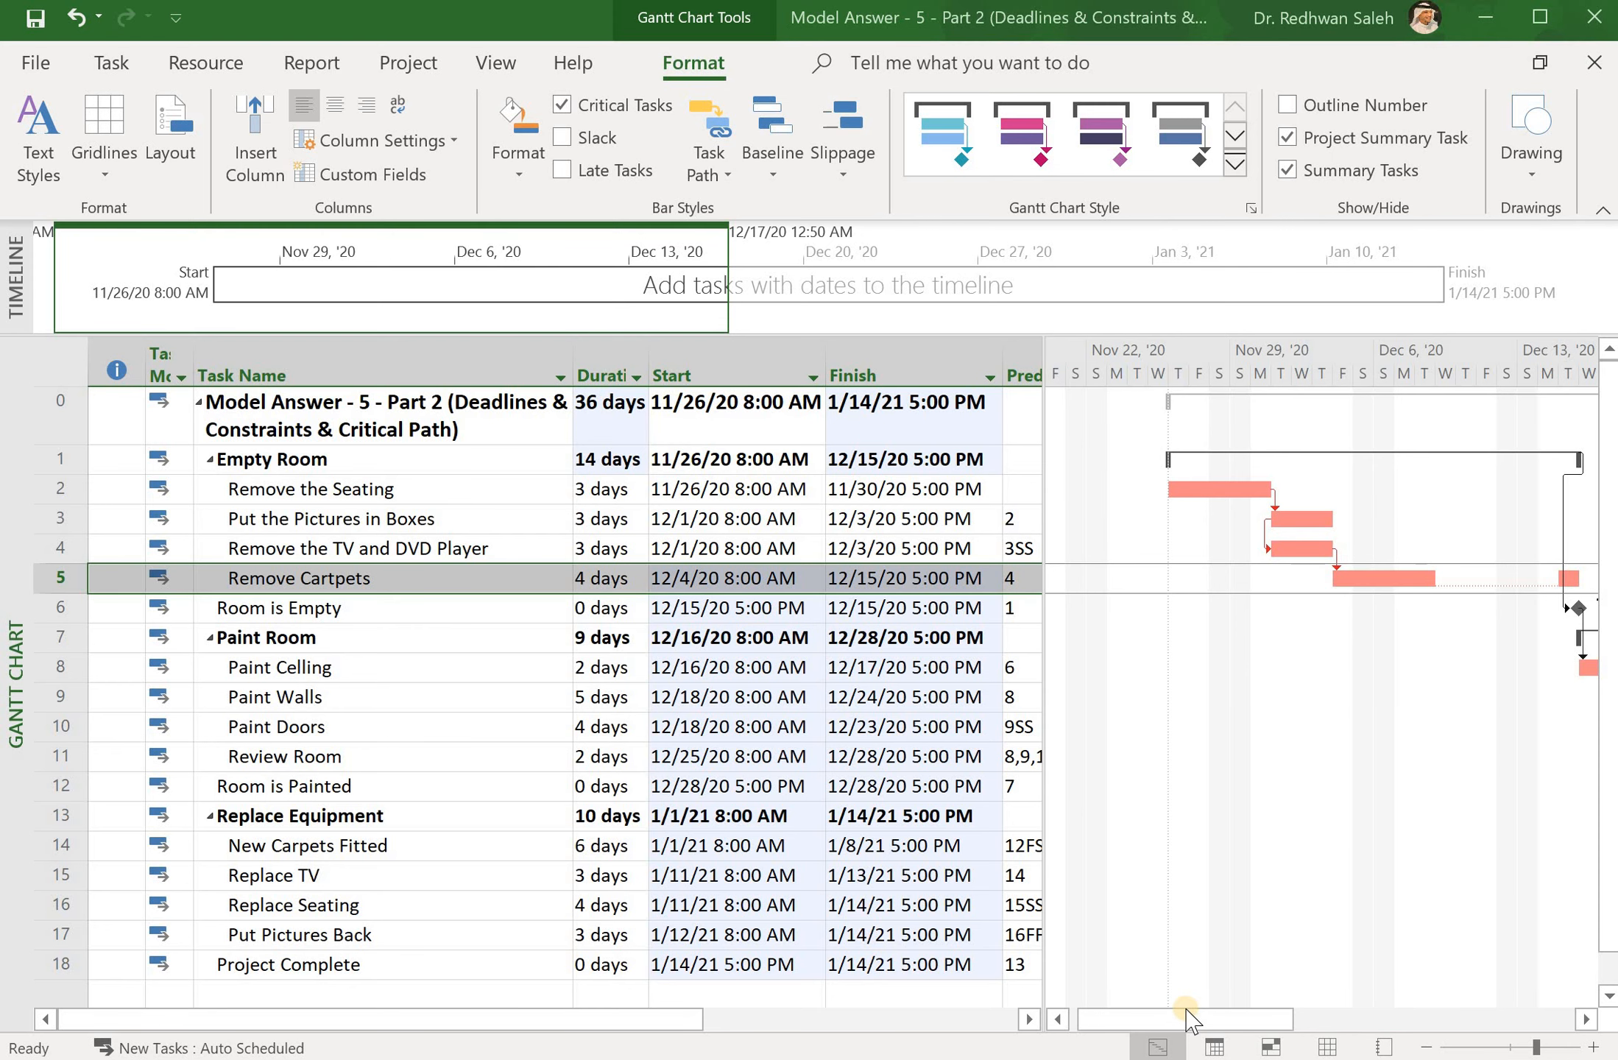
pyautogui.moveTo(1186, 1019); pyautogui.dragTo(1133, 1020)
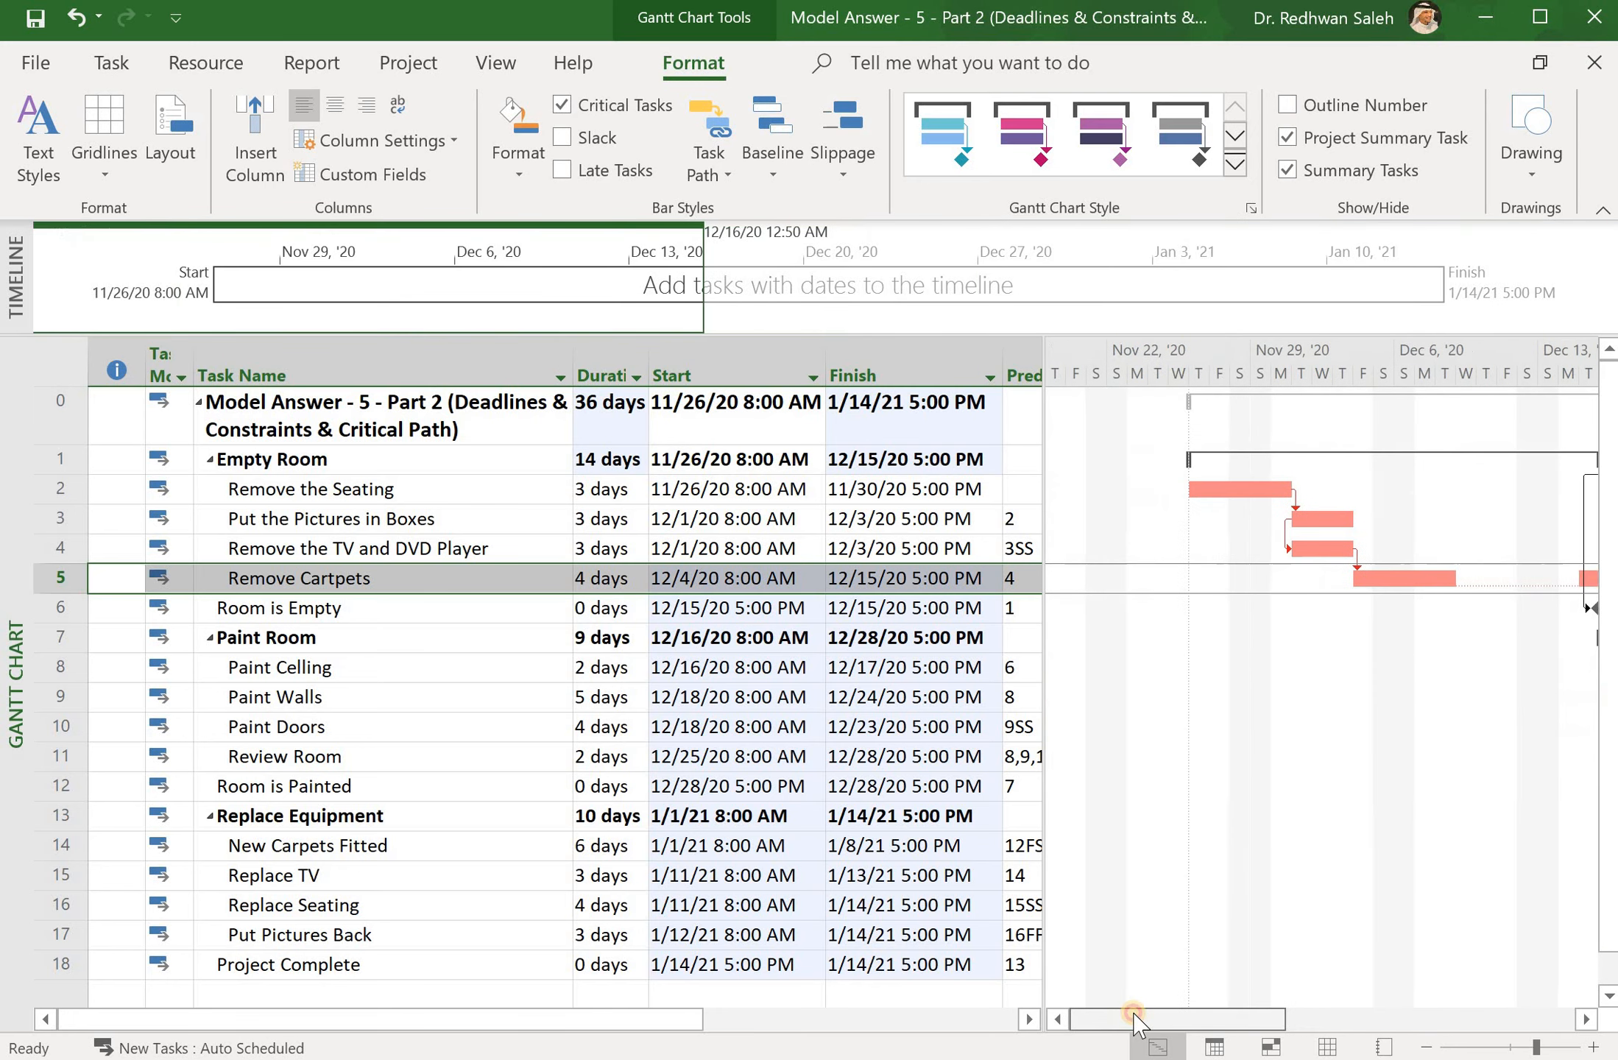